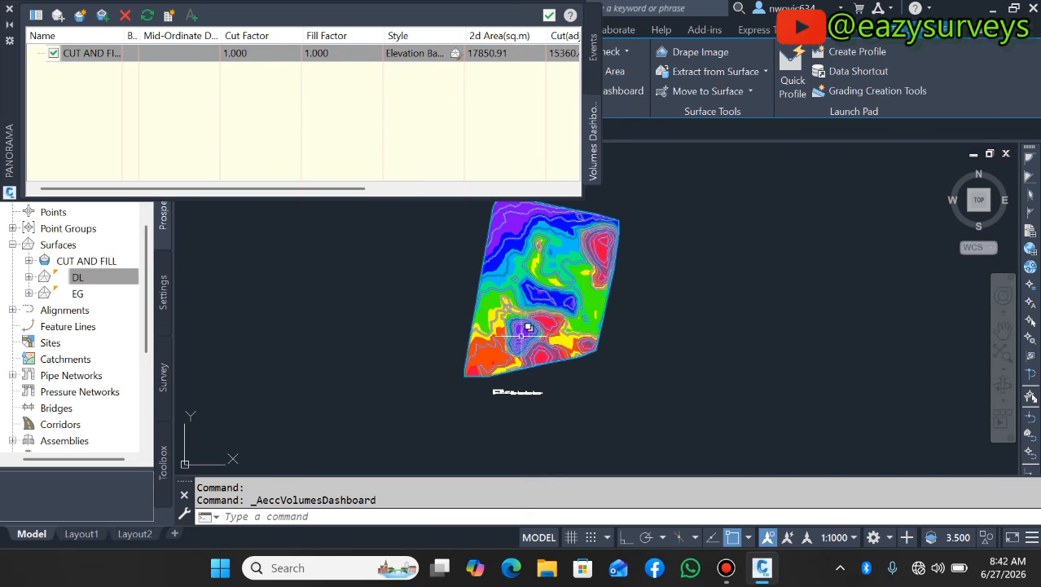
Step: Examine the Cut/Fill Summary table below the surface and the adjusted cut, fill and net columns in the volumes dashboard
{"action": "scroll", "coordinate": [509, 391], "scroll_direction": "up", "scroll_amount": 5}
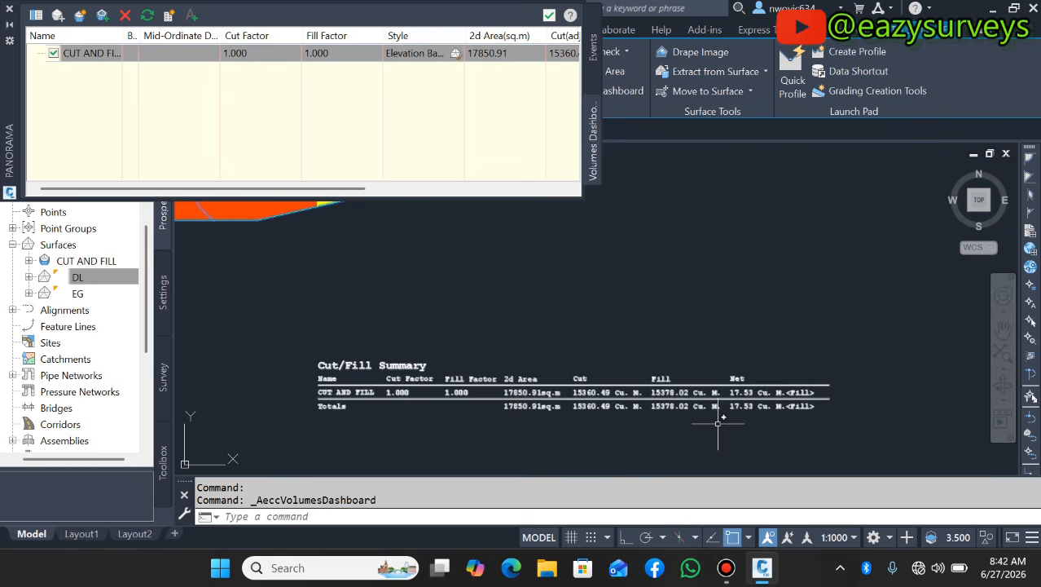
{"action": "scroll", "coordinate": [638, 402], "scroll_direction": "up", "scroll_amount": 4}
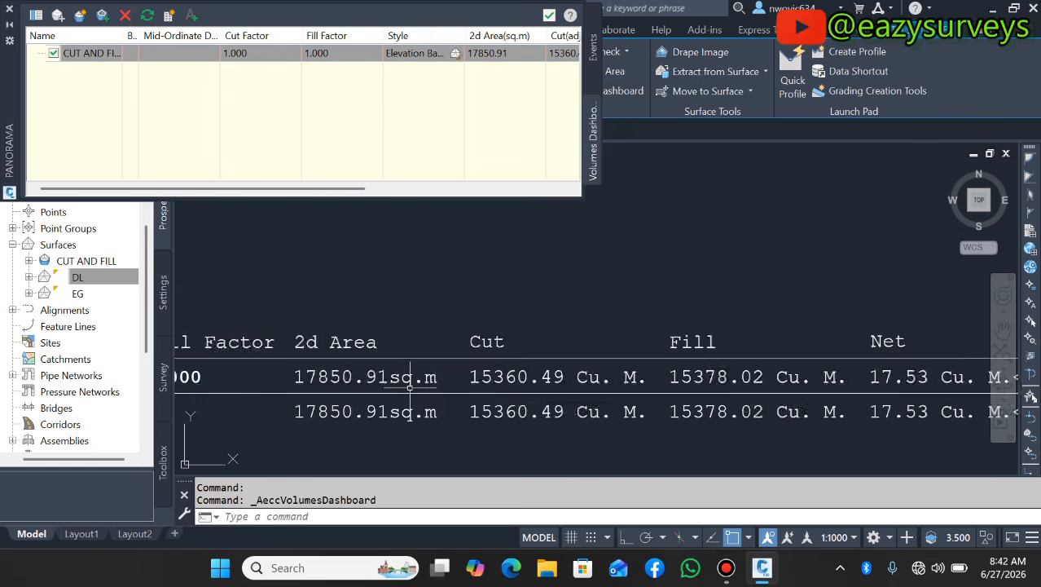
{"action": "scroll", "coordinate": [480, 407], "scroll_direction": "up", "scroll_amount": 2}
{"action": "scroll", "coordinate": [483, 394], "scroll_direction": "down", "scroll_amount": 5}
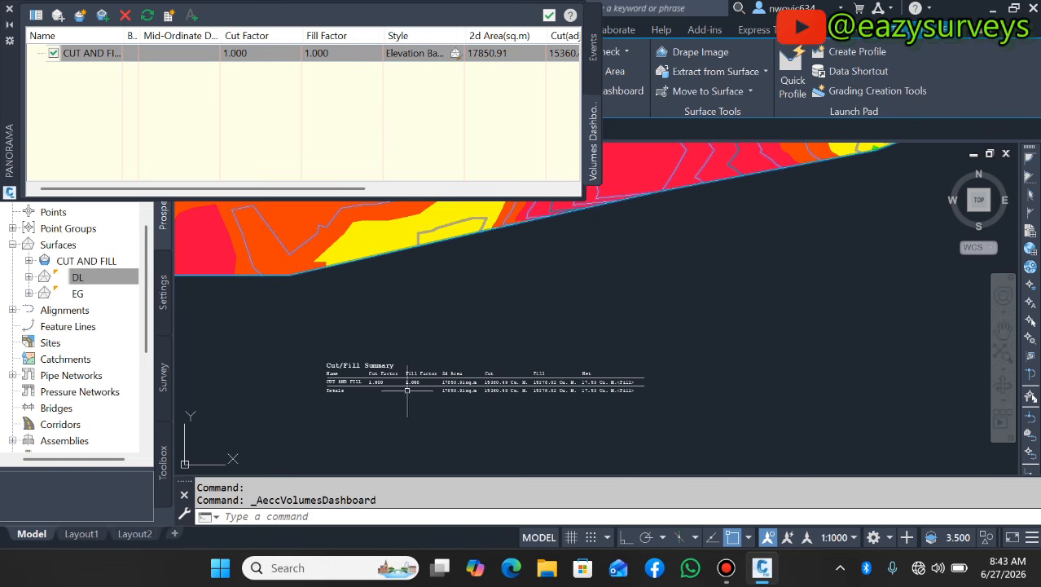
{"action": "scroll", "coordinate": [359, 326], "scroll_direction": "up", "scroll_amount": 5}
{"action": "scroll", "coordinate": [314, 355], "scroll_direction": "down", "scroll_amount": 1}
{"action": "scroll", "coordinate": [567, 391], "scroll_direction": "down", "scroll_amount": 1}
{"action": "scroll", "coordinate": [616, 375], "scroll_direction": "up", "scroll_amount": 2}
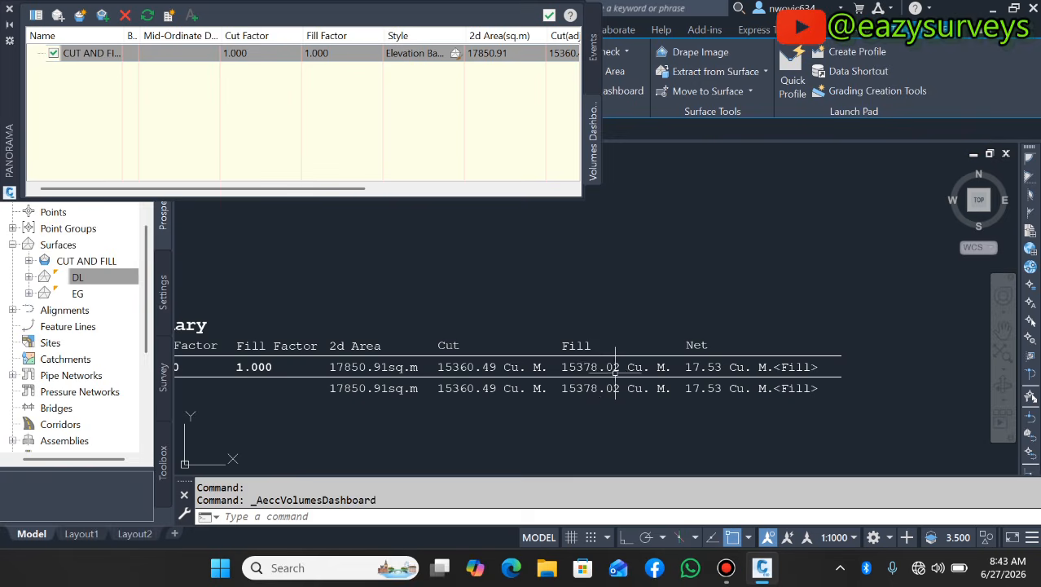
{"action": "scroll", "coordinate": [537, 358], "scroll_direction": "down", "scroll_amount": 2}
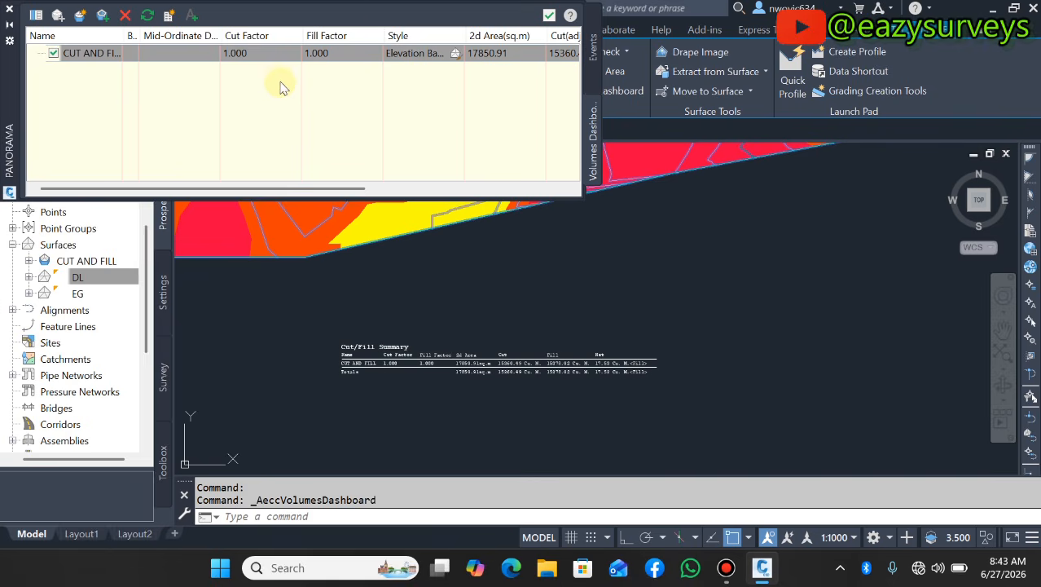
{"action": "left_click_drag", "start_coordinate": [275, 188], "coordinate": [395, 188]}
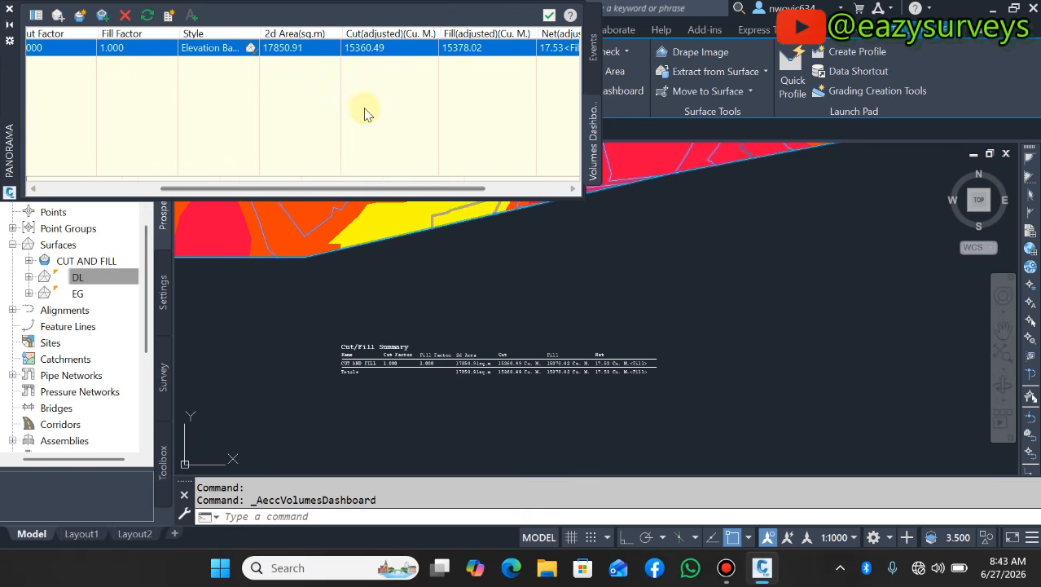
Step: Close the volumes dashboard and exit Civil 3D
{"action": "left_click", "coordinate": [9, 9]}
{"action": "scroll", "coordinate": [652, 383], "scroll_direction": "down", "scroll_amount": 4}
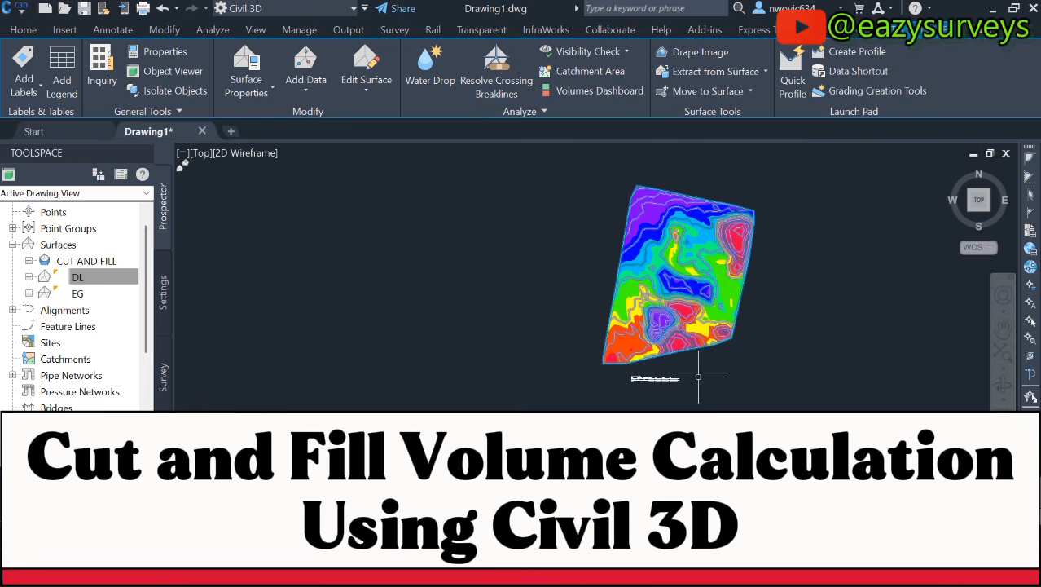
{"action": "scroll", "coordinate": [714, 254], "scroll_direction": "up", "scroll_amount": 2}
{"action": "scroll", "coordinate": [588, 285], "scroll_direction": "down", "scroll_amount": 3}
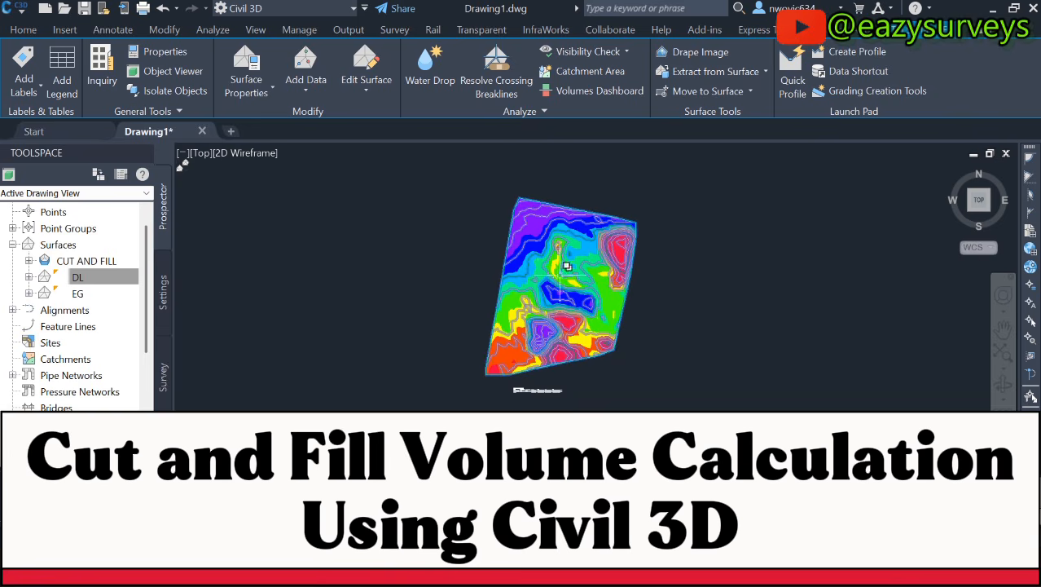
{"action": "left_click", "coordinate": [1032, 8]}
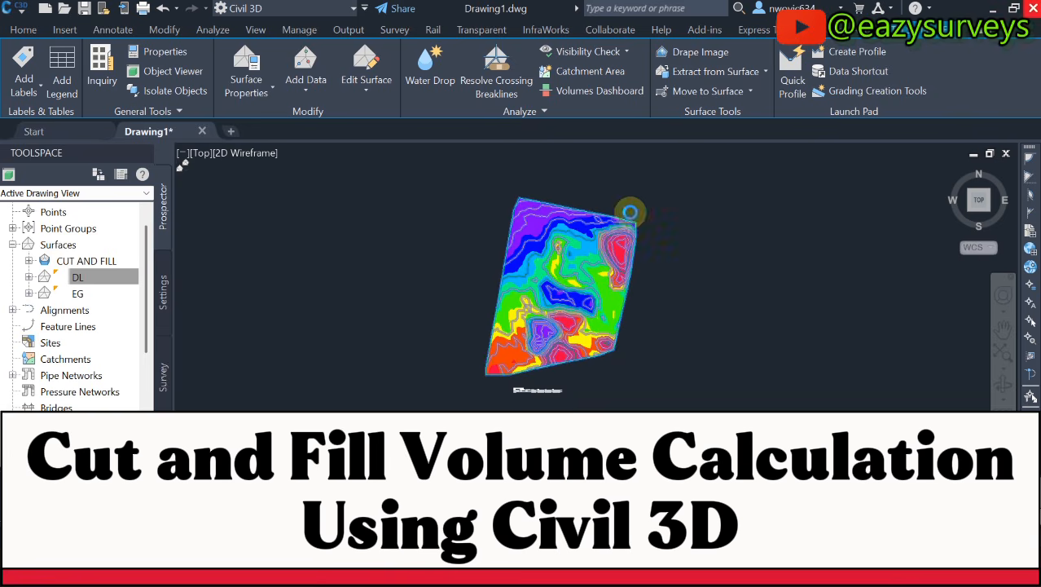
{"action": "left_click", "coordinate": [526, 316]}
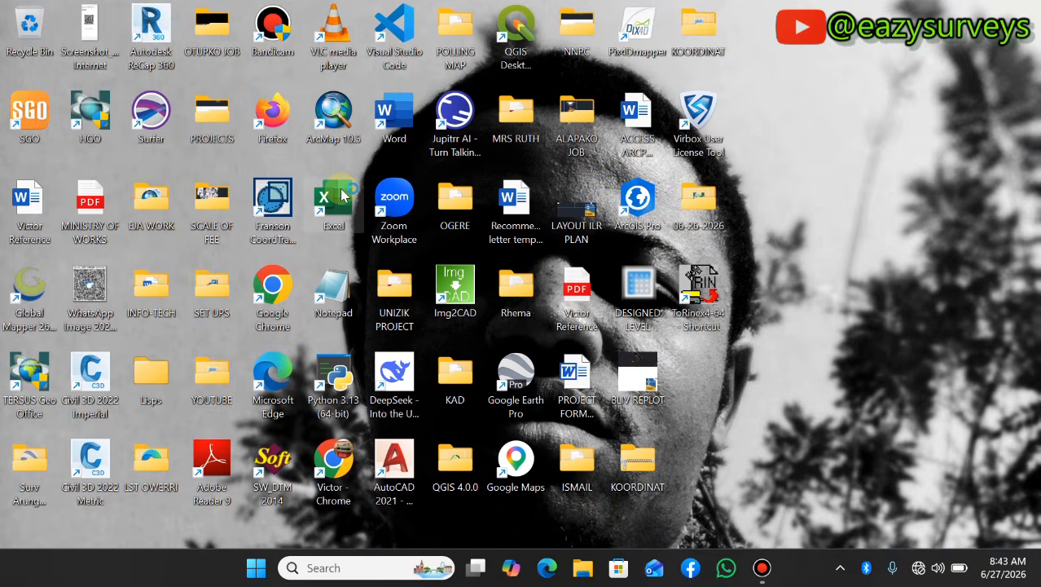
Step: Examine the coordinates and heights in the EXISTING LEVEL and DESIGNED LEVEL files in Excel, closing both workbooks
{"action": "double_click", "coordinate": [342, 194]}
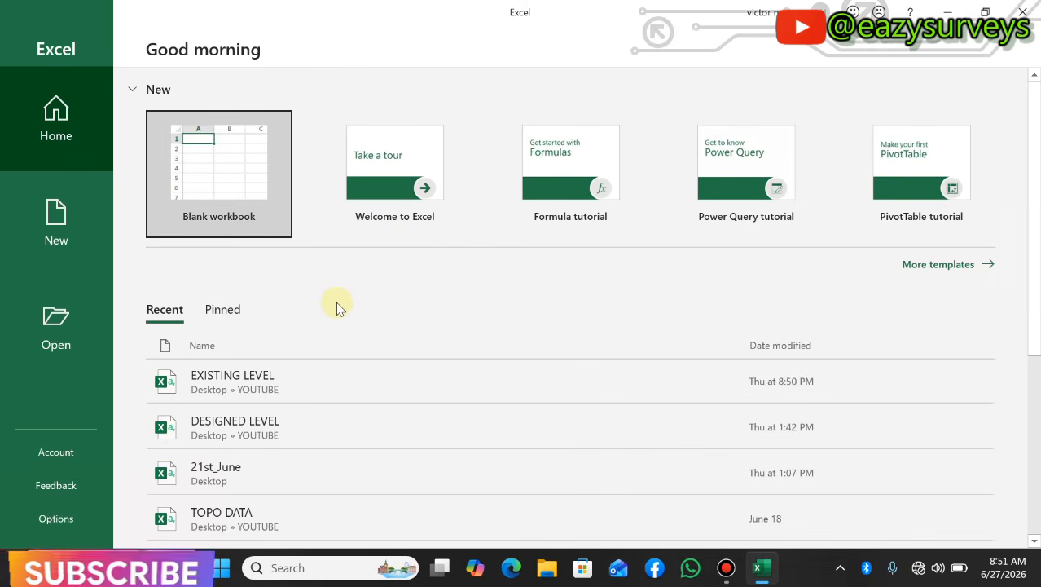
{"action": "left_click", "coordinate": [273, 376]}
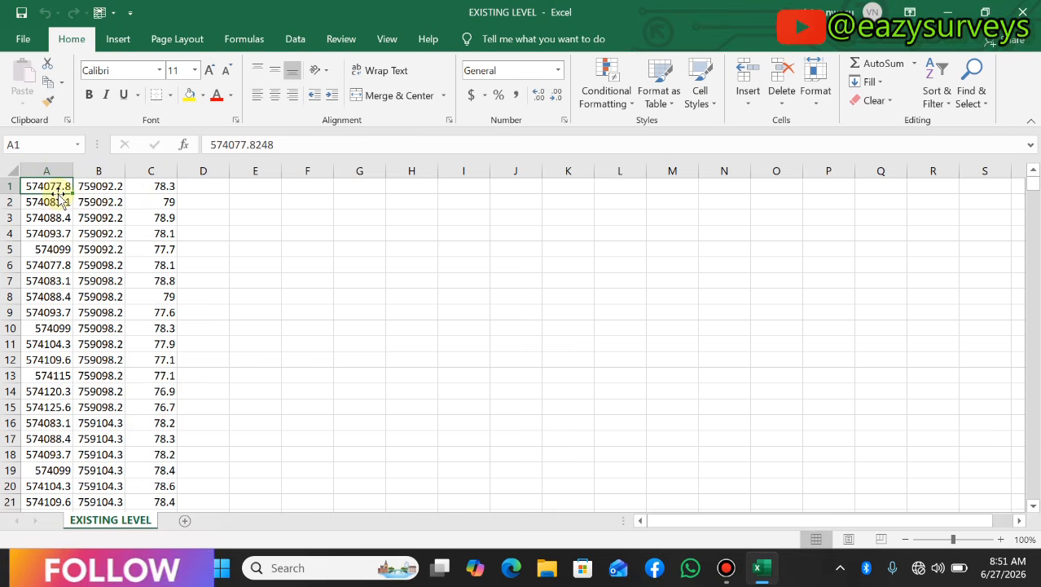
{"action": "left_click", "coordinate": [18, 36]}
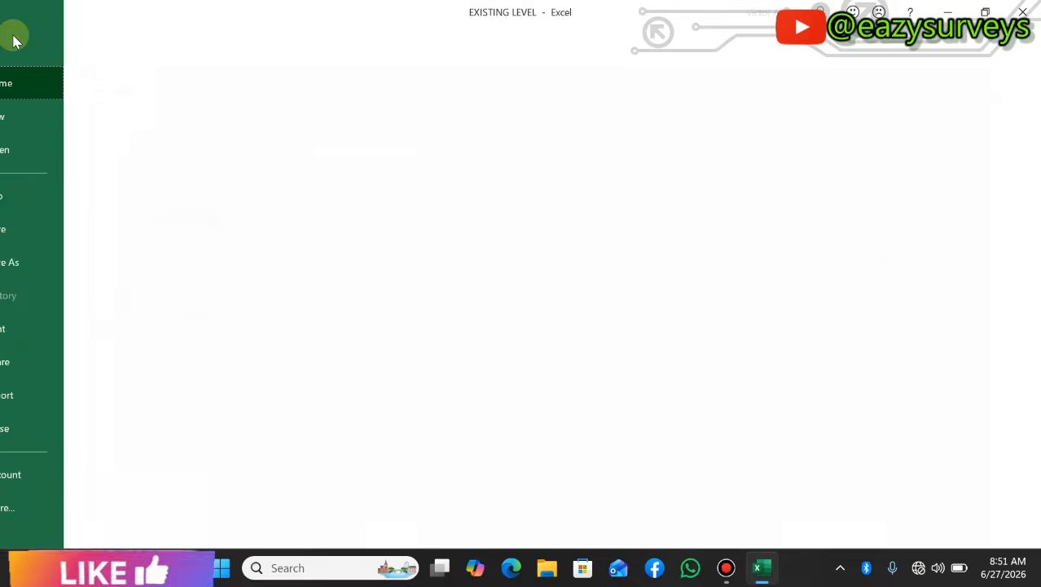
{"action": "left_click", "coordinate": [243, 422]}
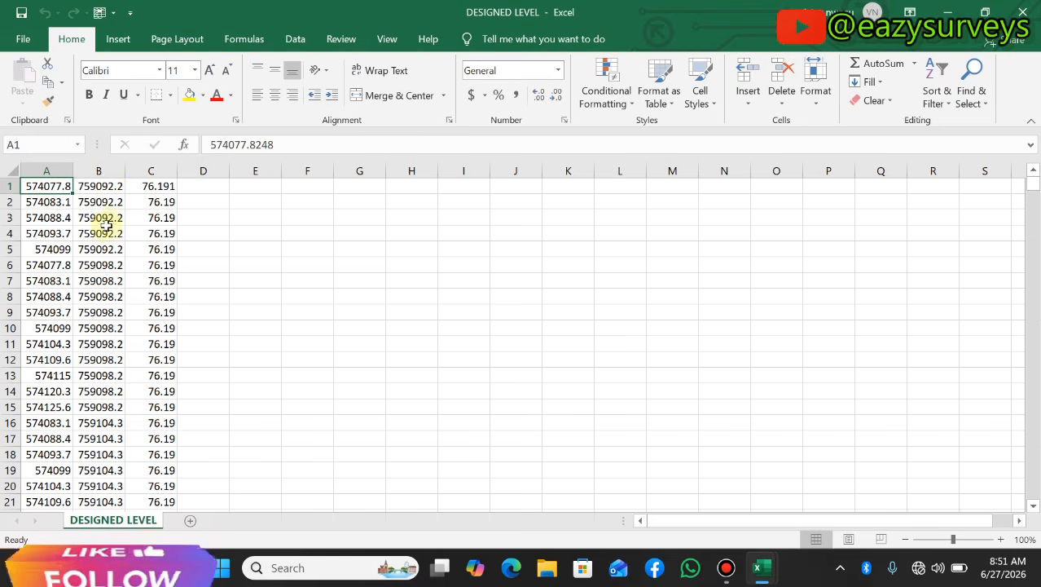
{"action": "scroll", "coordinate": [105, 228], "scroll_direction": "down", "scroll_amount": 3}
{"action": "scroll", "coordinate": [108, 248], "scroll_direction": "up", "scroll_amount": 3}
{"action": "scroll", "coordinate": [112, 259], "scroll_direction": "down", "scroll_amount": 6}
{"action": "left_click", "coordinate": [1022, 12]}
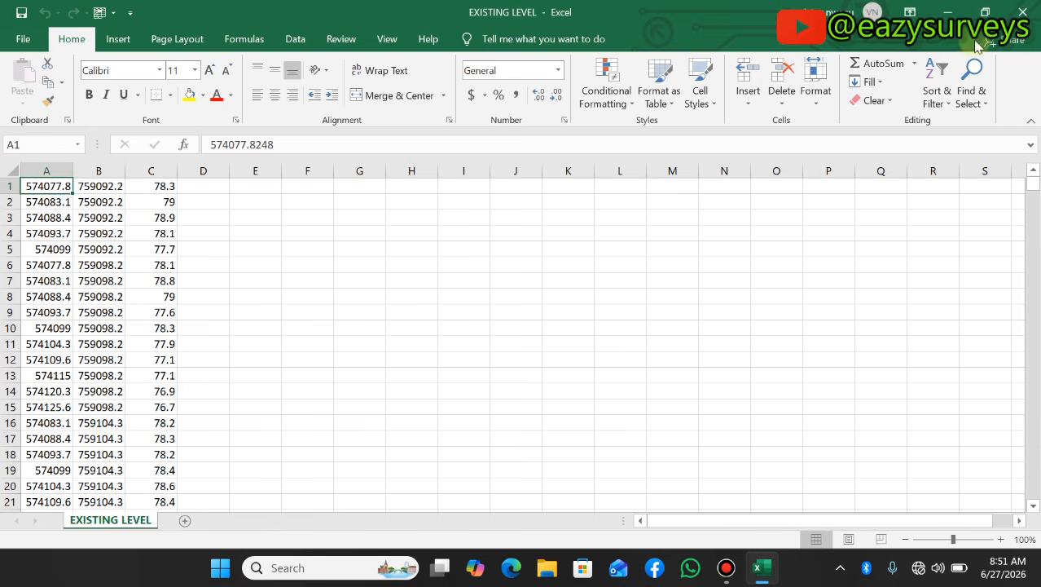
{"action": "left_click", "coordinate": [1022, 12]}
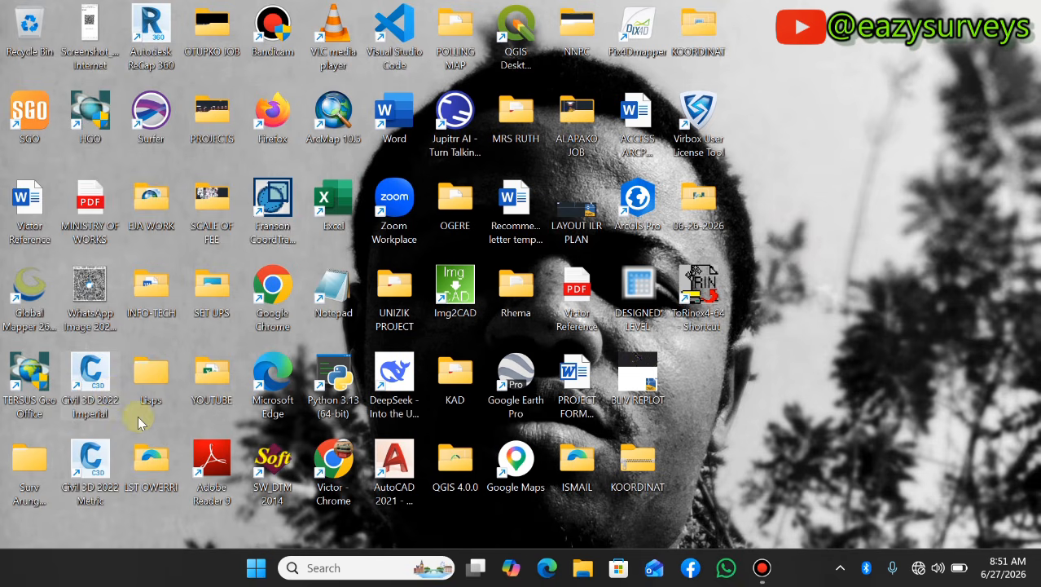
Step: Launch Civil 3D 2022 Metric and start creating a new surface of type TIN surface
{"action": "double_click", "coordinate": [101, 466]}
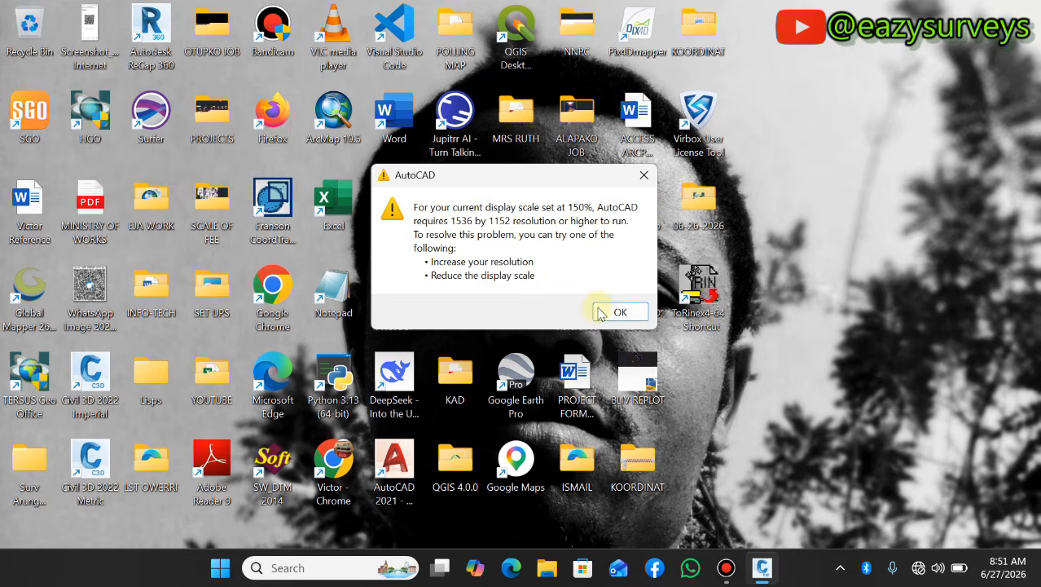
{"action": "left_click", "coordinate": [602, 313]}
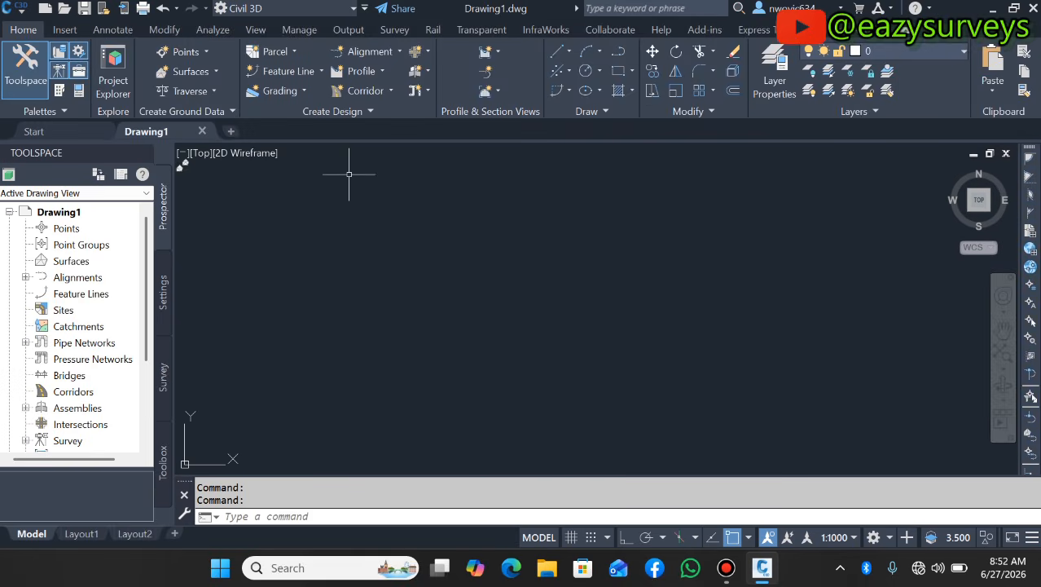
{"action": "left_click", "coordinate": [75, 262]}
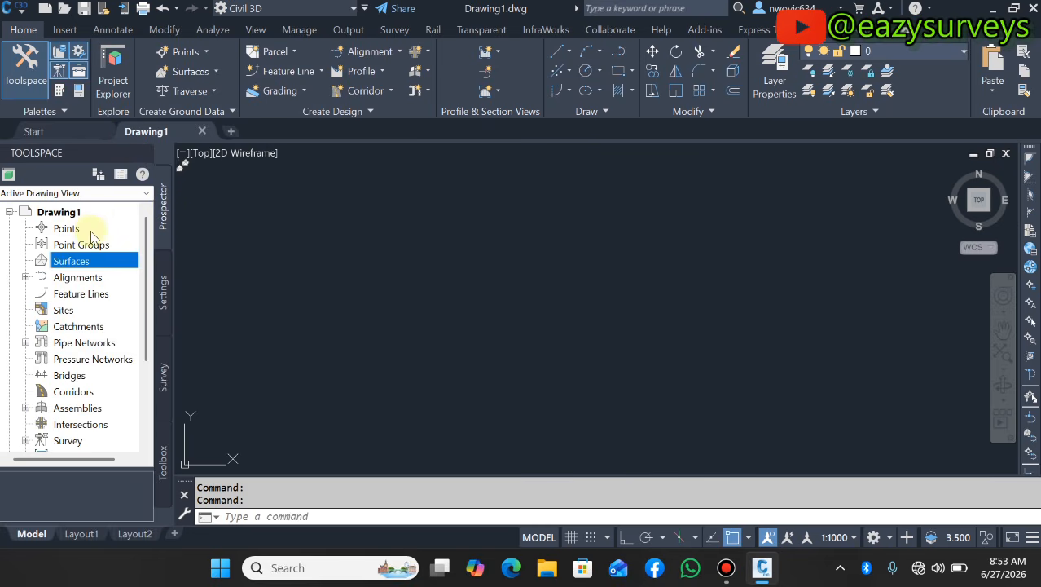
{"action": "right_click", "coordinate": [69, 268]}
{"action": "left_click", "coordinate": [129, 273]}
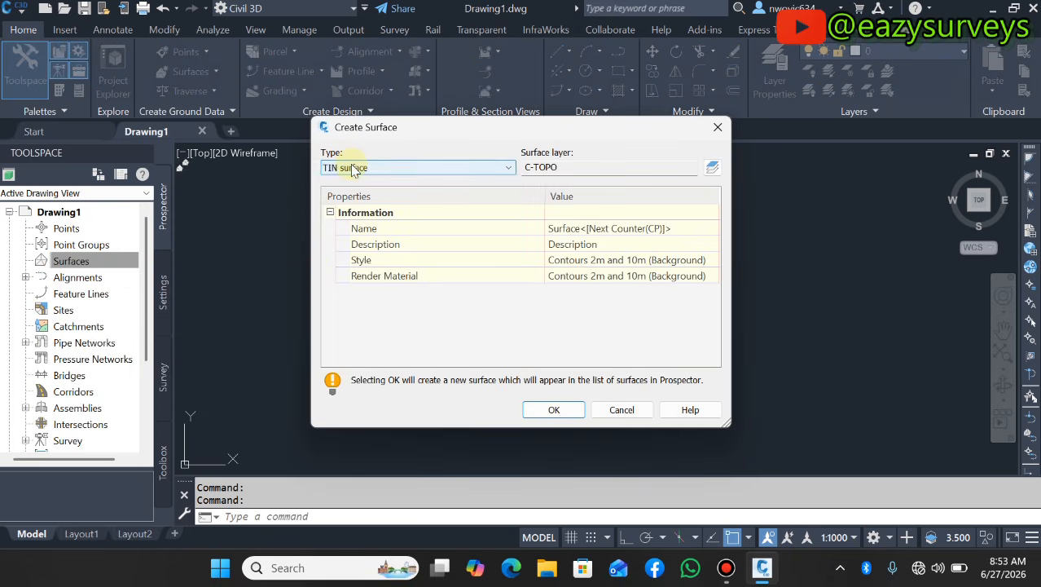
{"action": "left_click", "coordinate": [350, 167]}
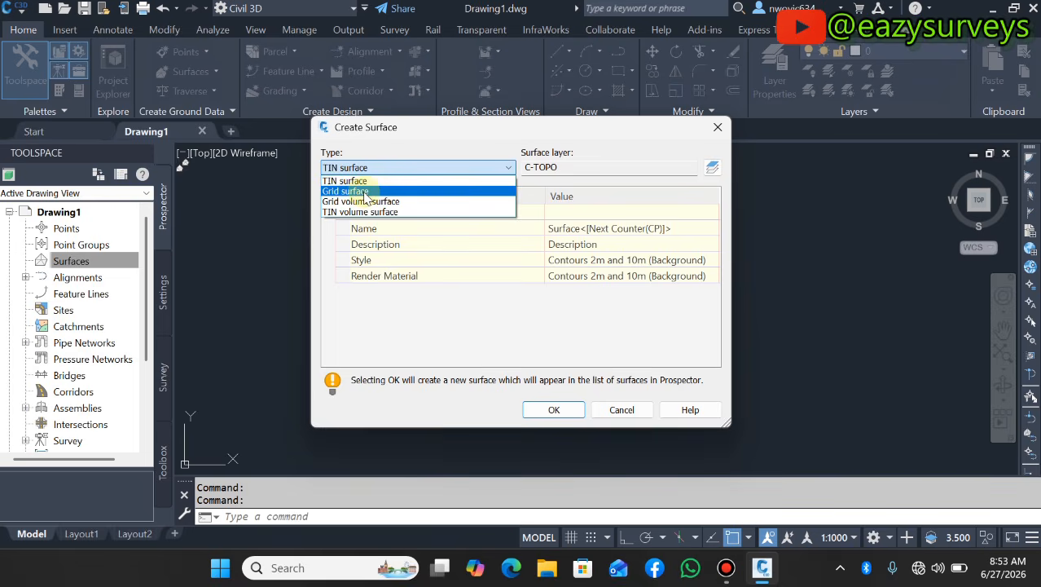
{"action": "left_click", "coordinate": [350, 180]}
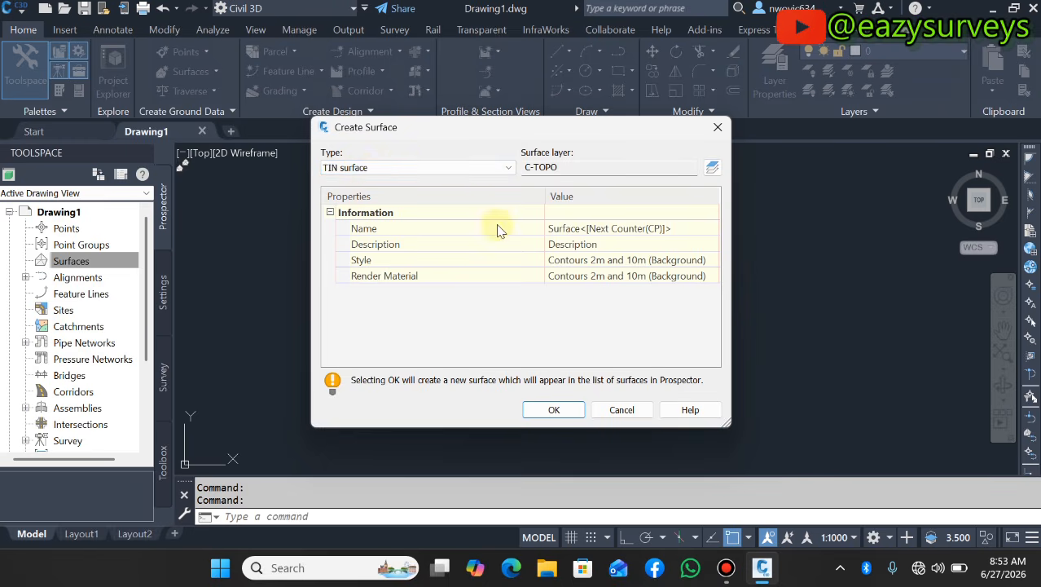
Step: Name the new TIN surface EXISTING GROUND
{"action": "left_click", "coordinate": [592, 229]}
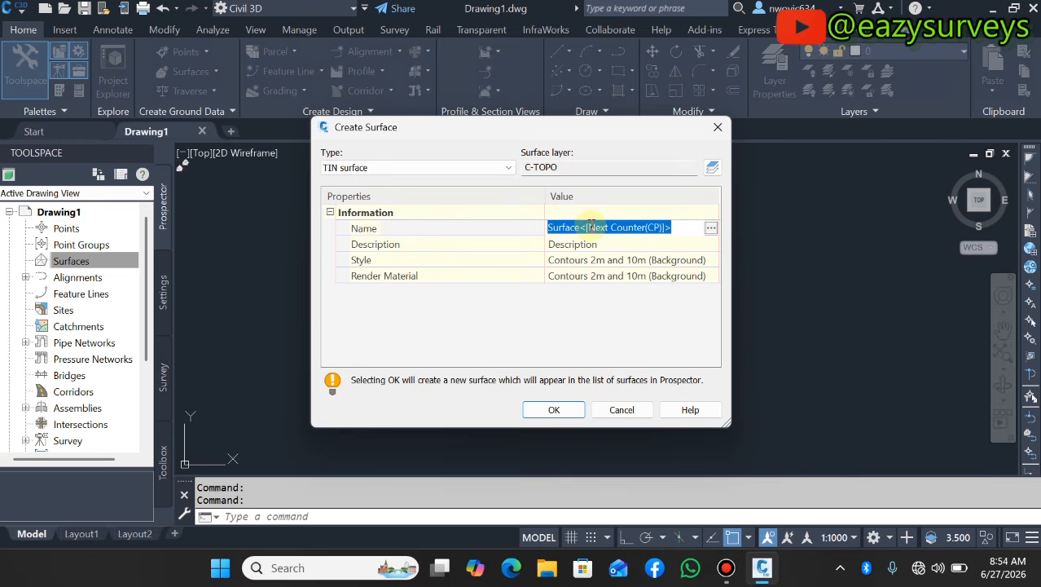
{"action": "type", "text": "exis"}
{"action": "key", "text": "BackSpace"}
{"action": "key", "text": "BackSpace"}
{"action": "key", "text": "BackSpace"}
{"action": "key", "text": "BackSpace"}
{"action": "type", "text": "EXISTING GROUND"}
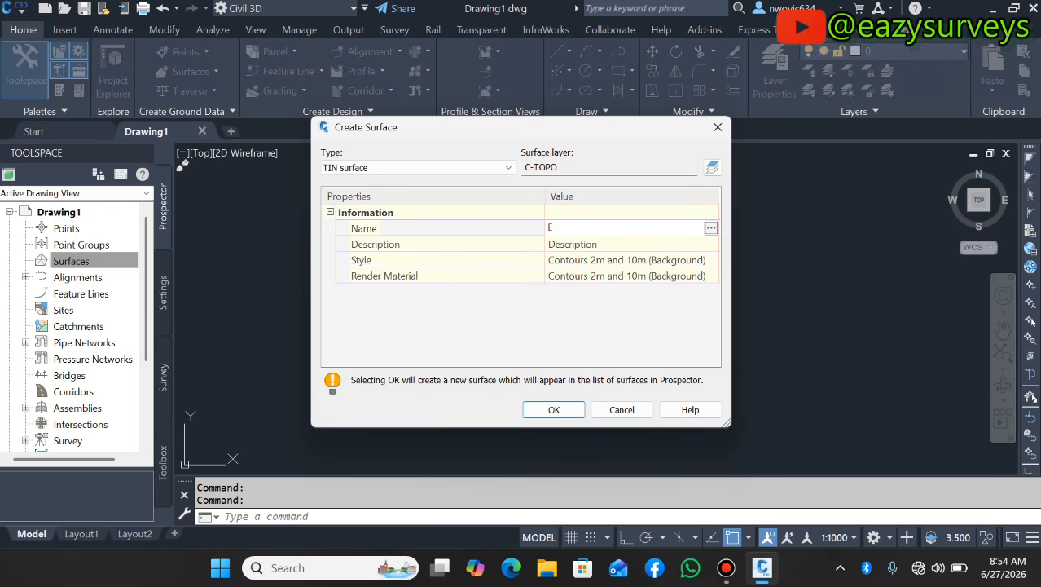
Step: Set the new surface's description to VOLUME
{"action": "left_click", "coordinate": [601, 245]}
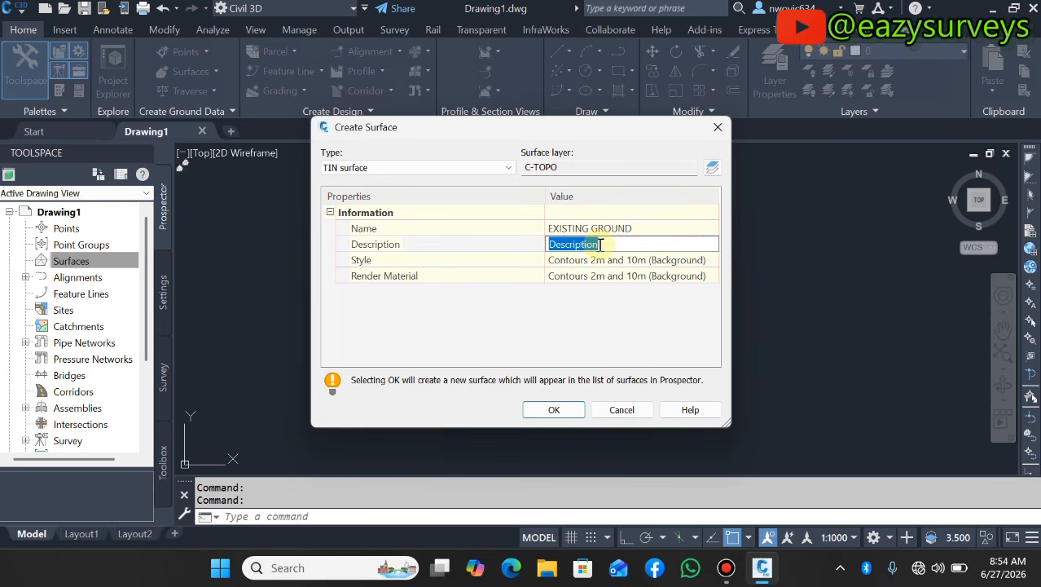
{"action": "left_click", "coordinate": [616, 230]}
{"action": "left_click", "coordinate": [594, 248]}
{"action": "type", "text": "VOLUME"}
{"action": "left_click", "coordinate": [588, 228]}
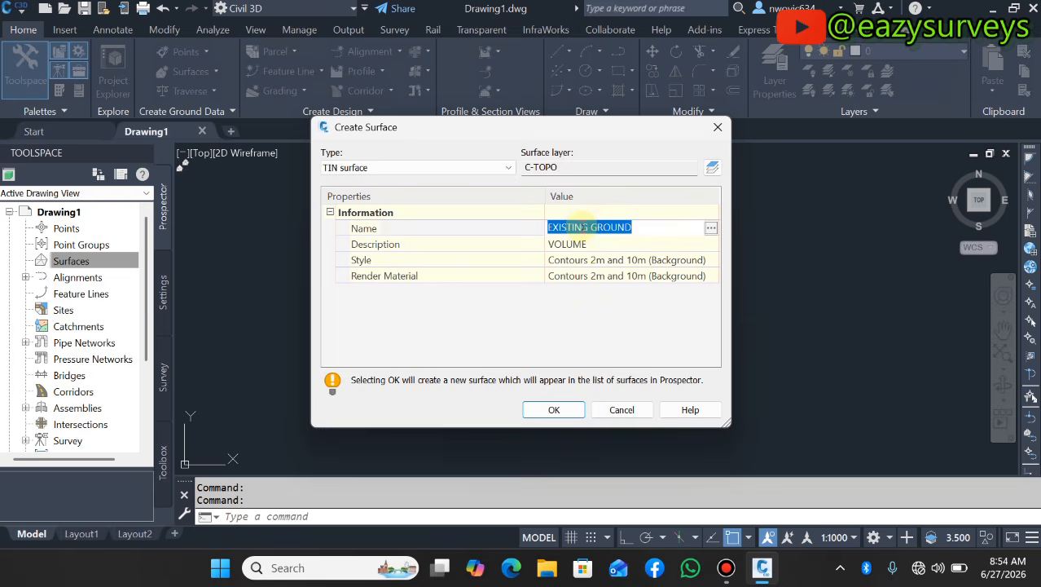
{"action": "type", "text": "EG"}
{"action": "key", "text": "Escape"}
{"action": "key", "text": "Escape"}
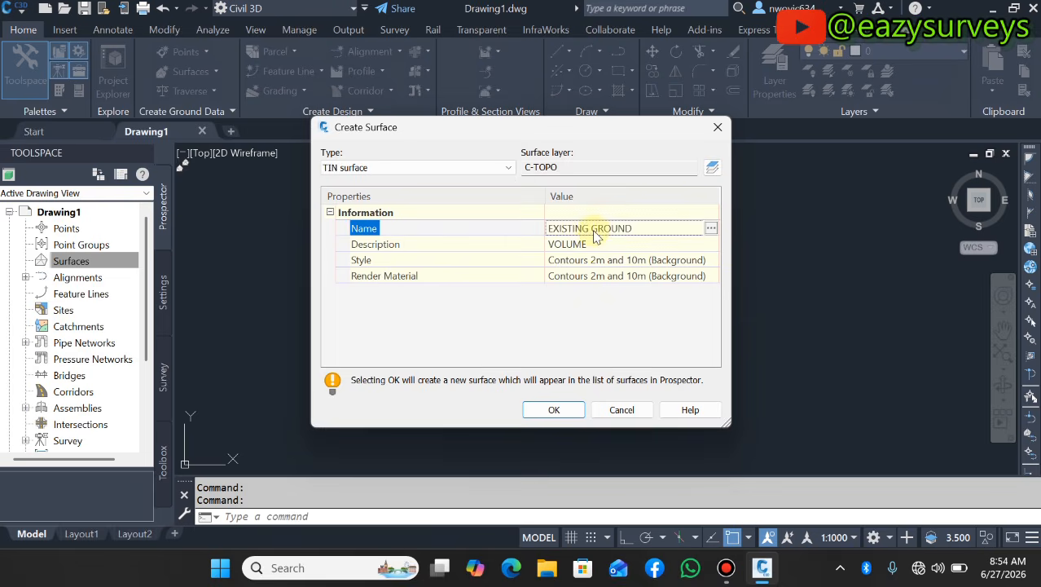
Step: Choose Contours 1m and 5m (Background) as the style of the new surface
{"action": "left_click", "coordinate": [708, 259]}
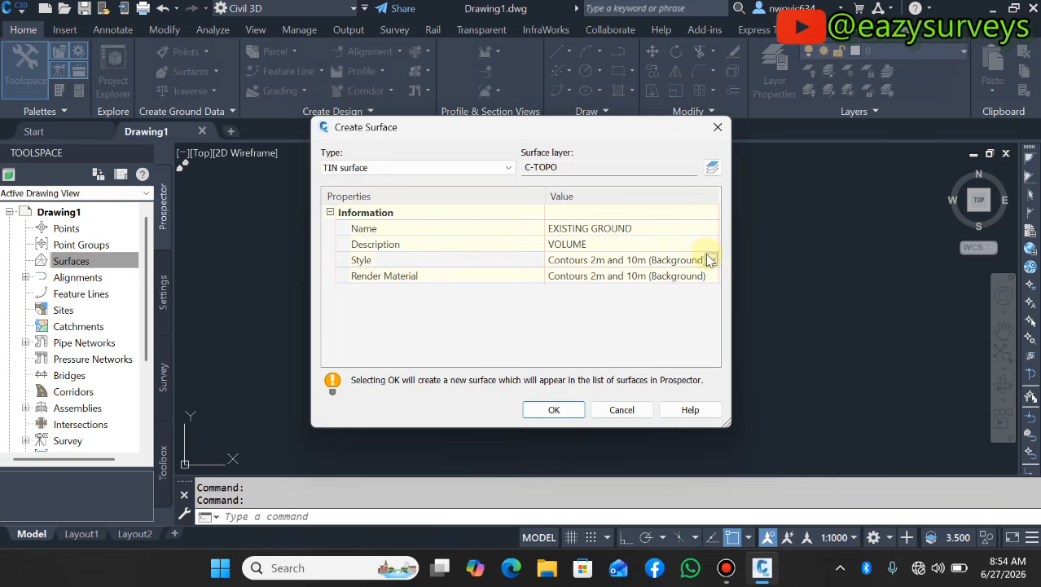
{"action": "left_click", "coordinate": [710, 260]}
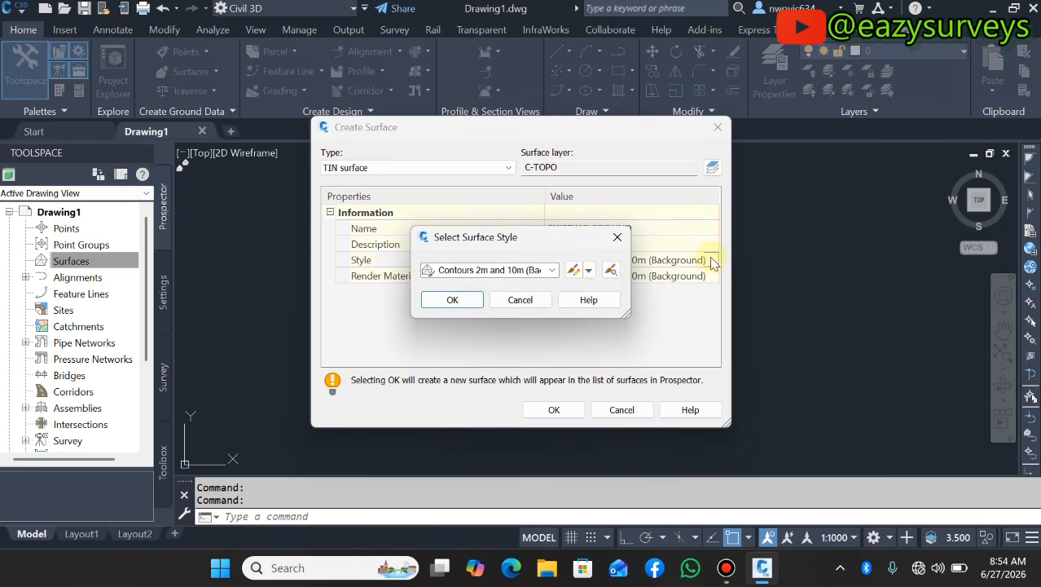
{"action": "left_click", "coordinate": [553, 271]}
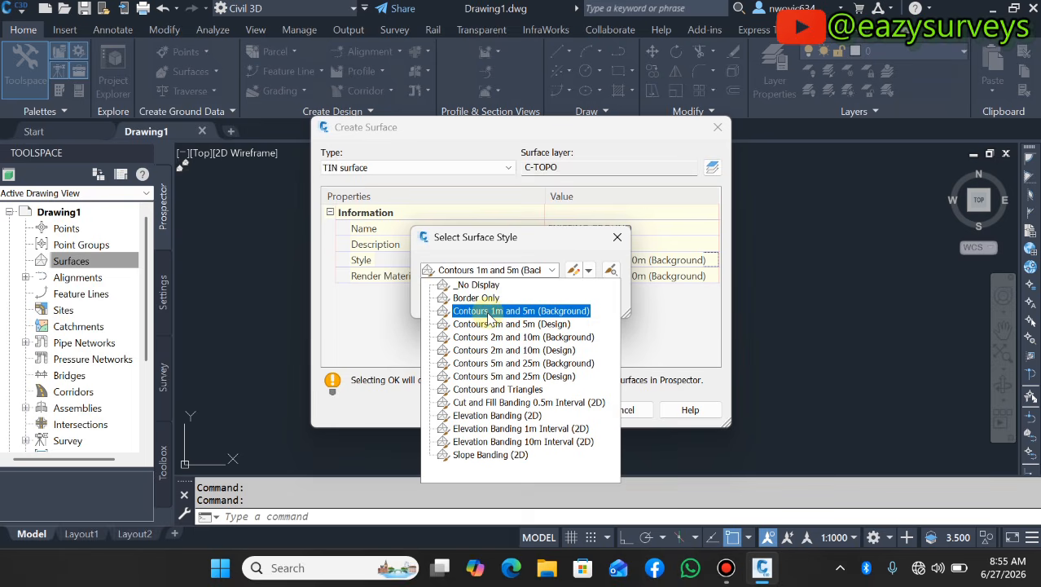
{"action": "left_click", "coordinate": [538, 311]}
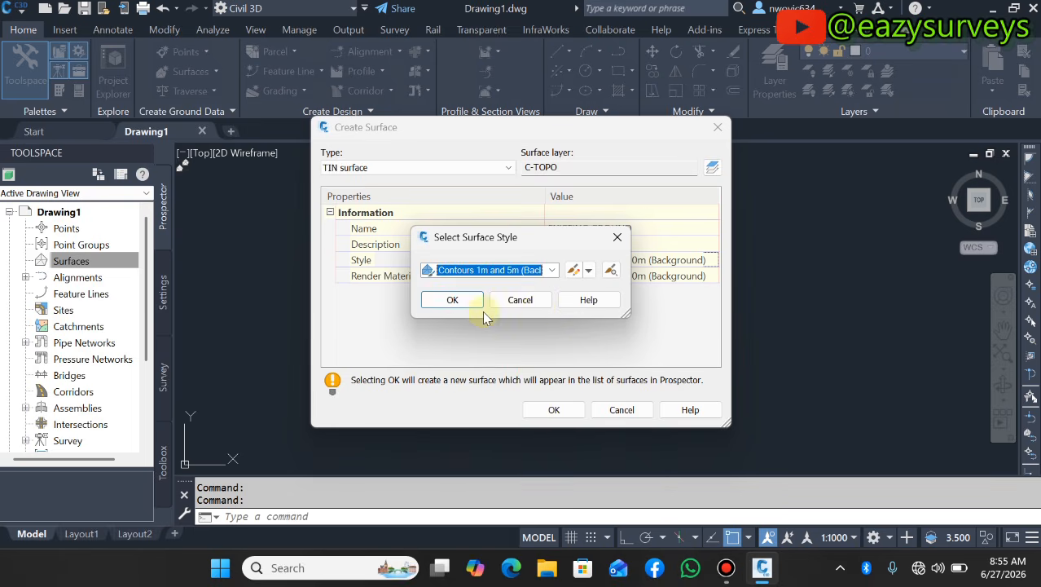
Step: Check the contour properties of the Contours 1m and 5m (Background) style and accept it as the surface style
{"action": "left_click", "coordinate": [574, 271]}
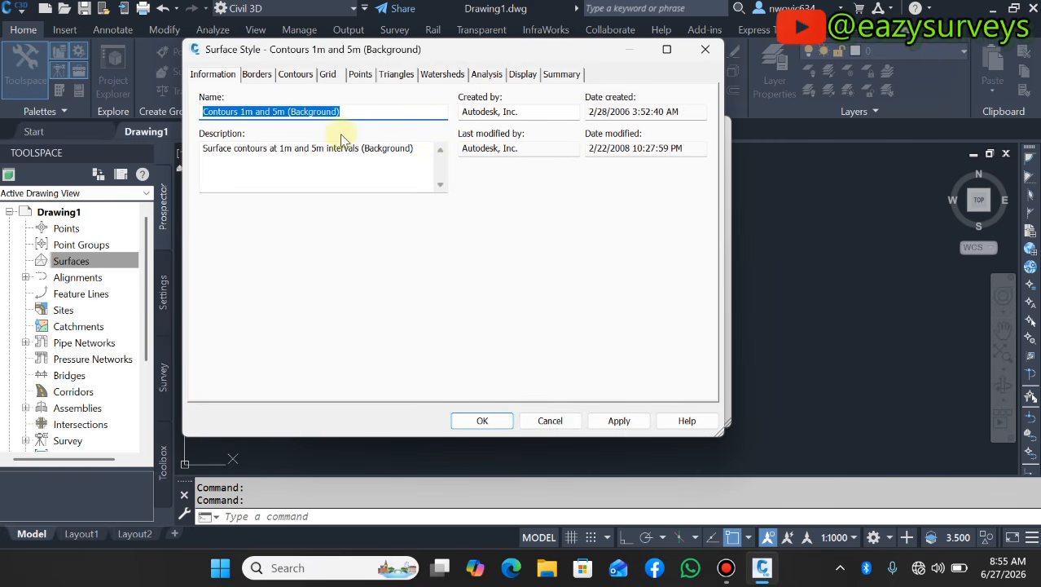
{"action": "left_click", "coordinate": [309, 82]}
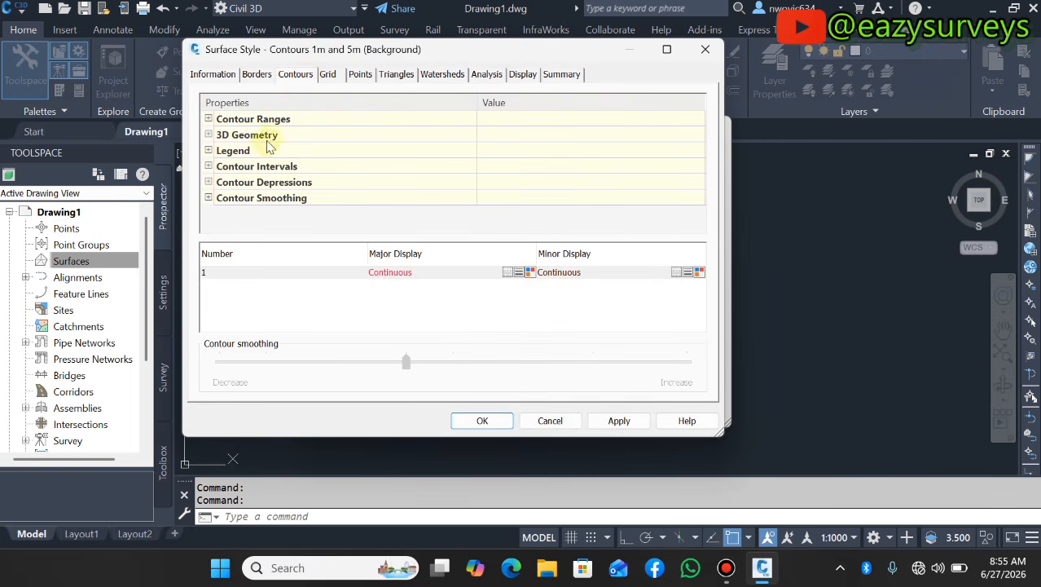
{"action": "left_click", "coordinate": [207, 166]}
{"action": "left_click", "coordinate": [207, 166]}
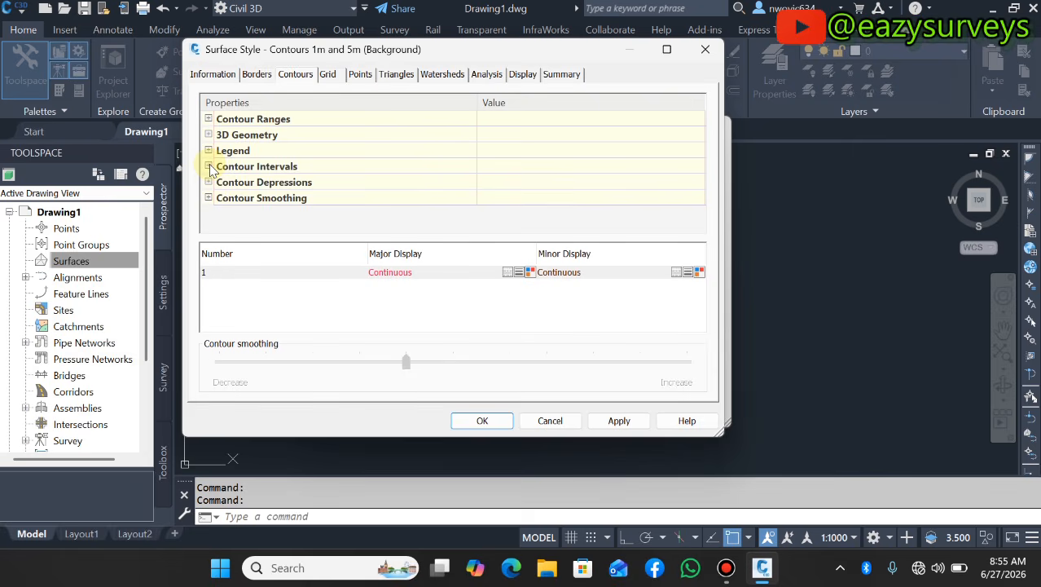
{"action": "left_click", "coordinate": [214, 74]}
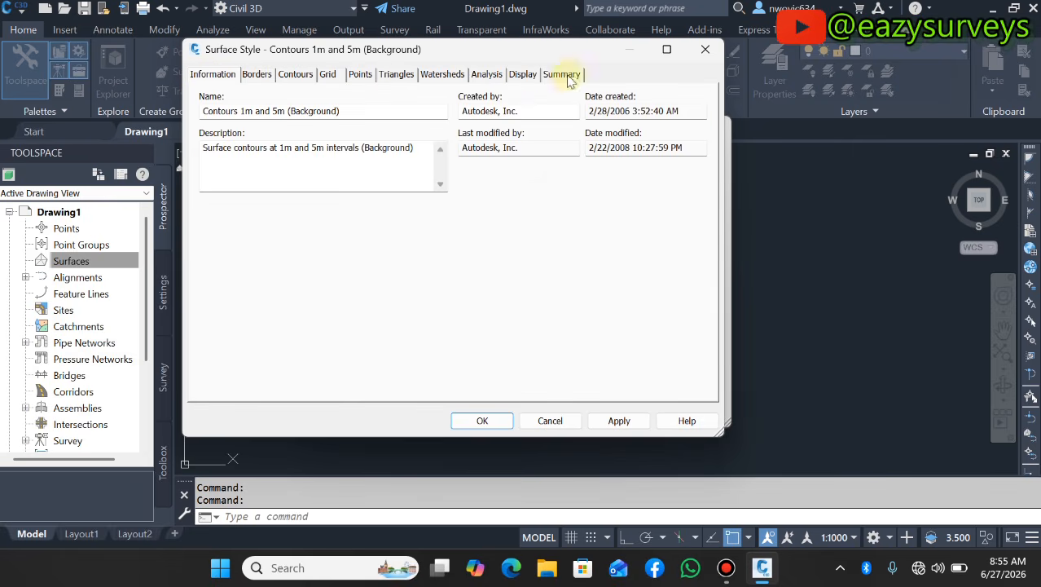
{"action": "left_click", "coordinate": [705, 53]}
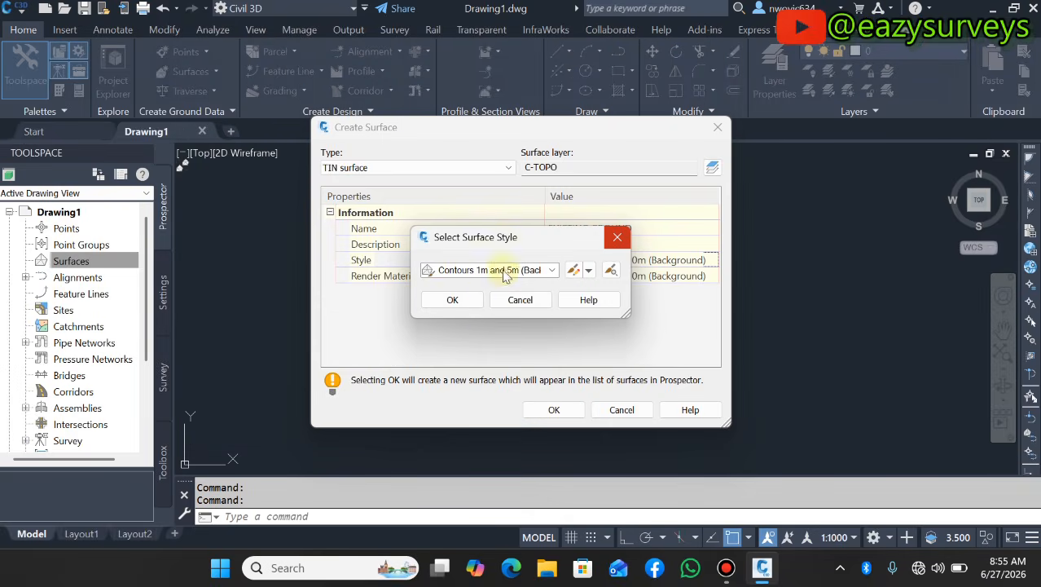
{"action": "left_click", "coordinate": [453, 301]}
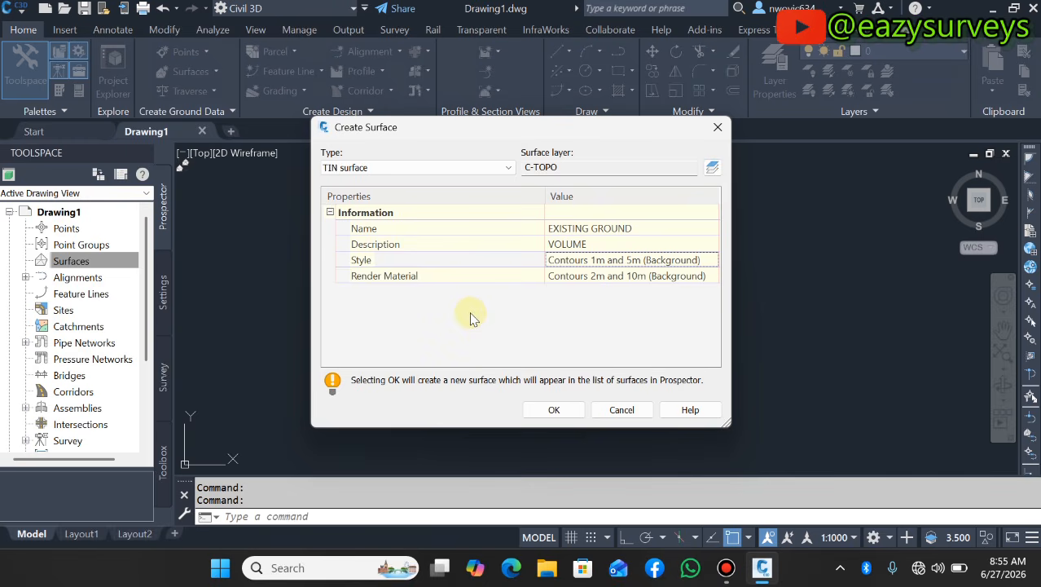
Step: Set the render material to ByLayer and create the EXISTING GROUND surface
{"action": "left_click", "coordinate": [713, 277]}
{"action": "left_click", "coordinate": [711, 277]}
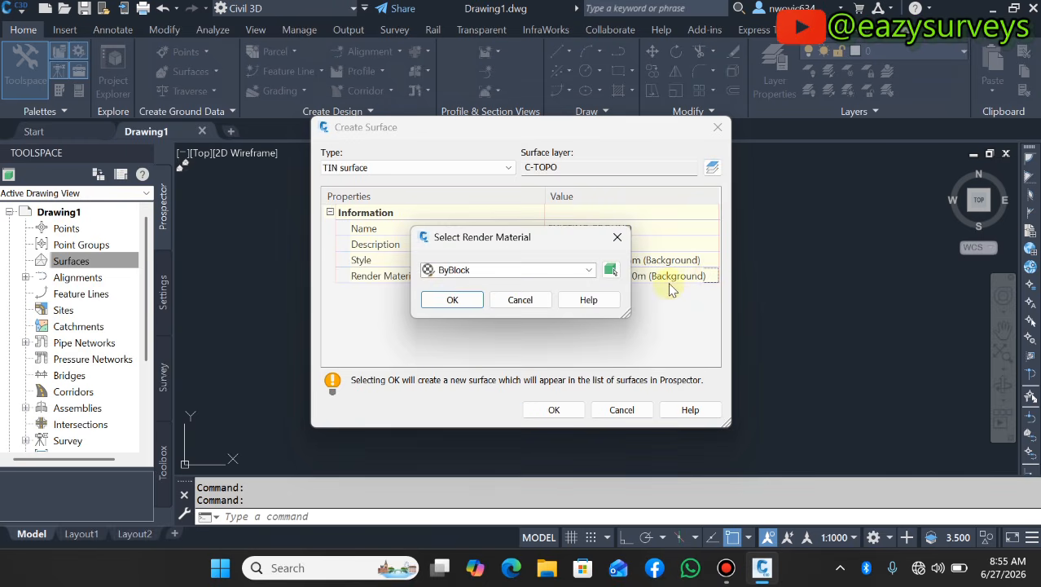
{"action": "left_click", "coordinate": [584, 271]}
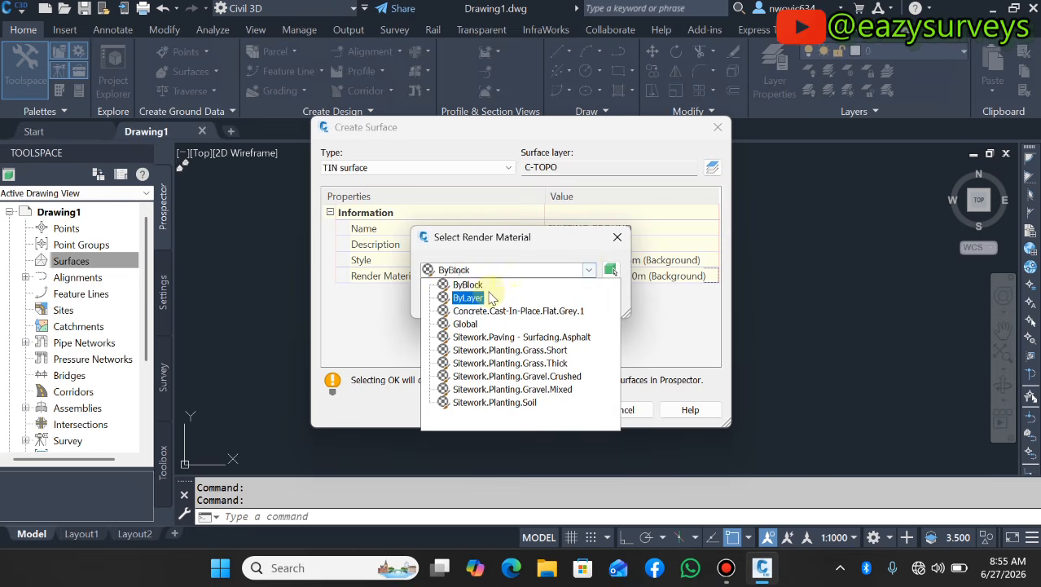
{"action": "left_click", "coordinate": [464, 298]}
{"action": "left_click", "coordinate": [453, 299]}
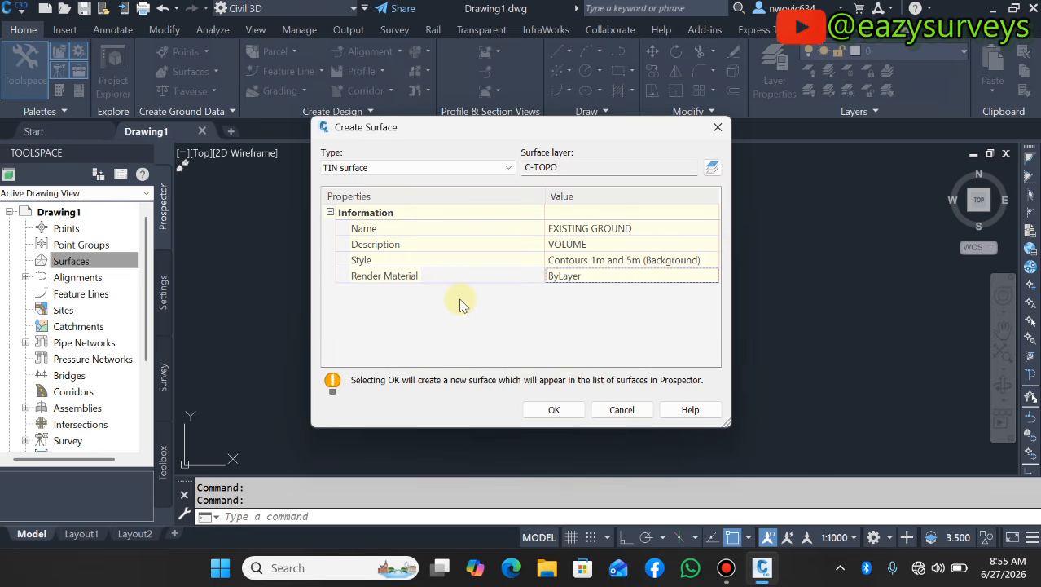
{"action": "left_click", "coordinate": [554, 410]}
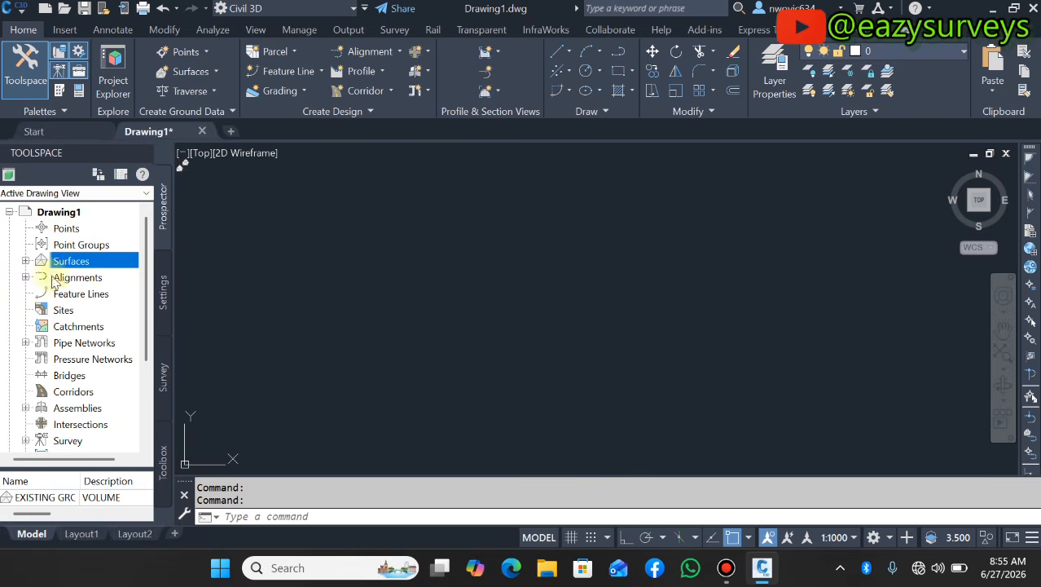
Step: Start creating a second TIN surface in the Surfaces collection and name it DESIGNED LEVEL
{"action": "left_click", "coordinate": [25, 261]}
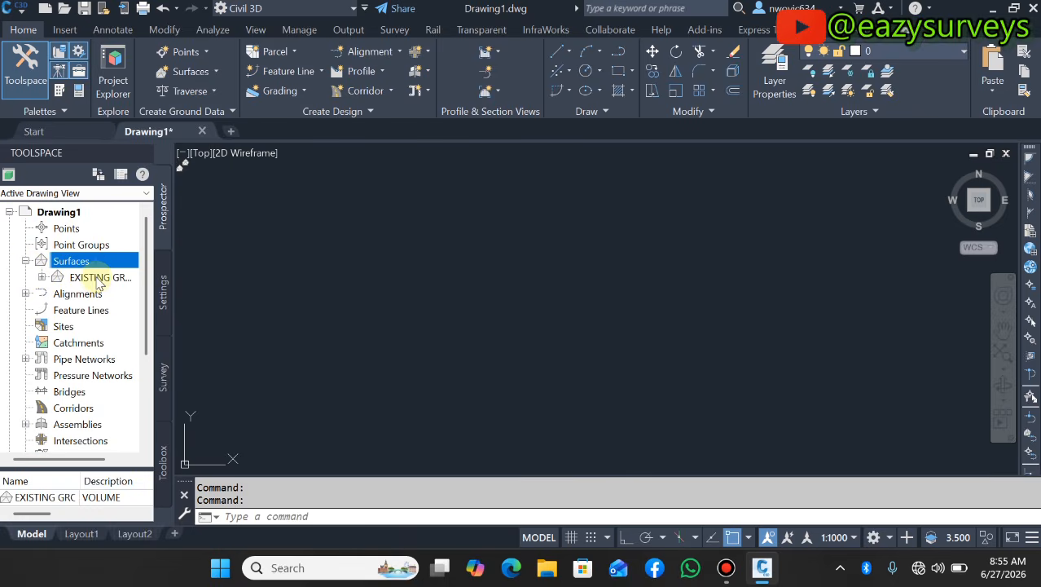
{"action": "left_click", "coordinate": [98, 278]}
{"action": "left_click", "coordinate": [60, 263]}
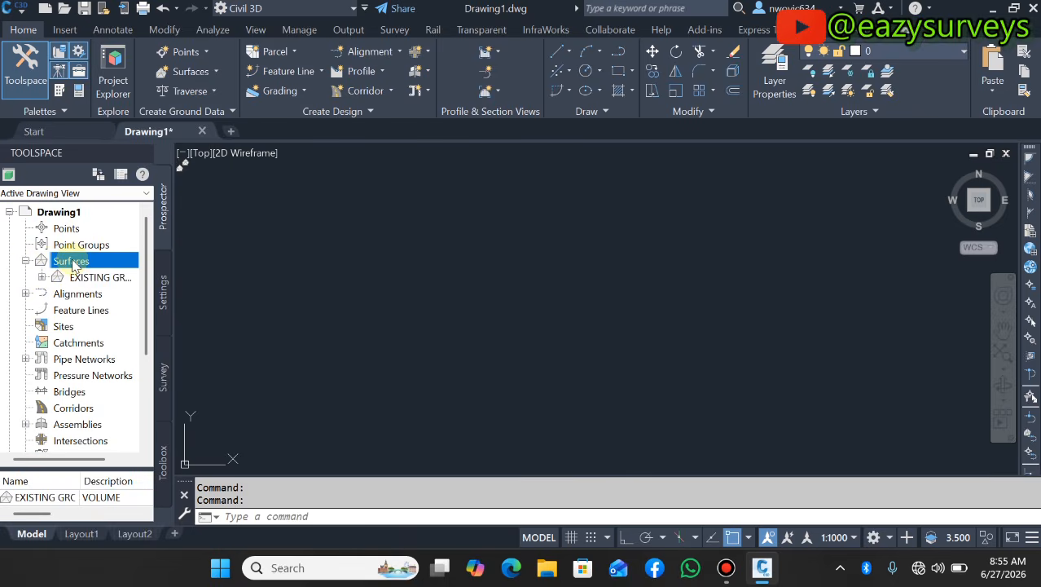
{"action": "right_click", "coordinate": [71, 265]}
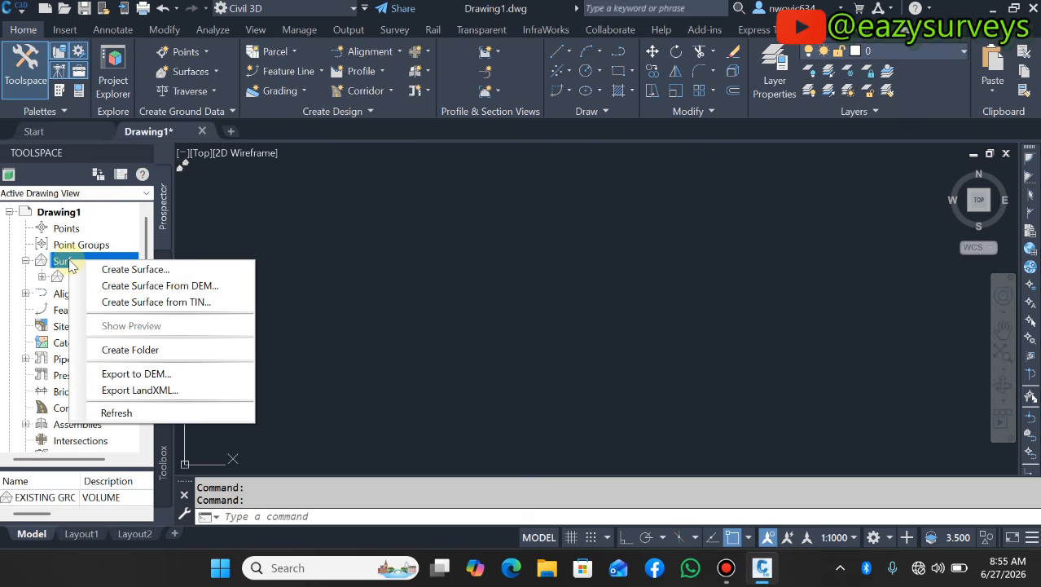
{"action": "left_click", "coordinate": [145, 273]}
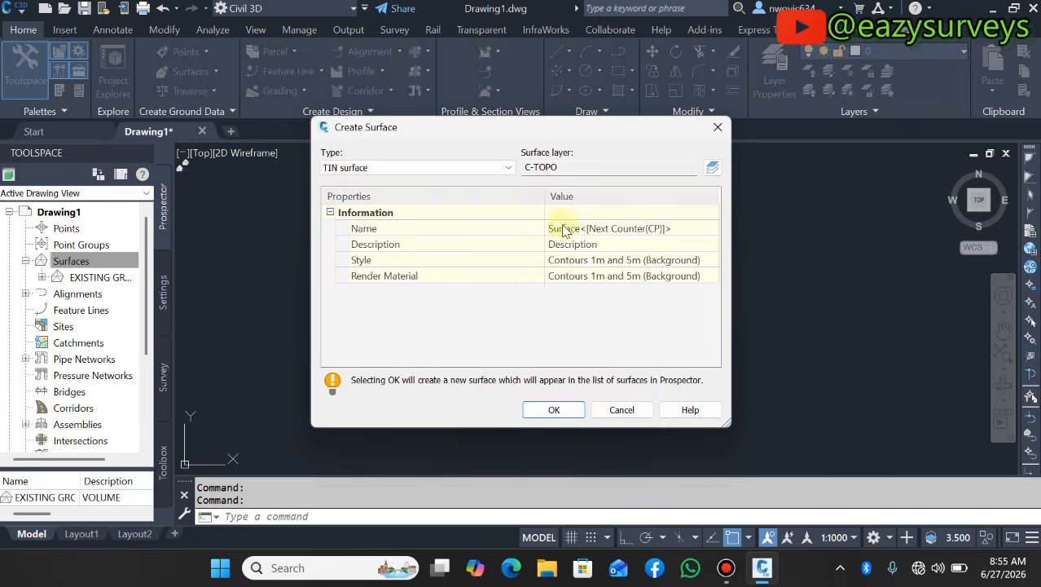
{"action": "left_click", "coordinate": [597, 231]}
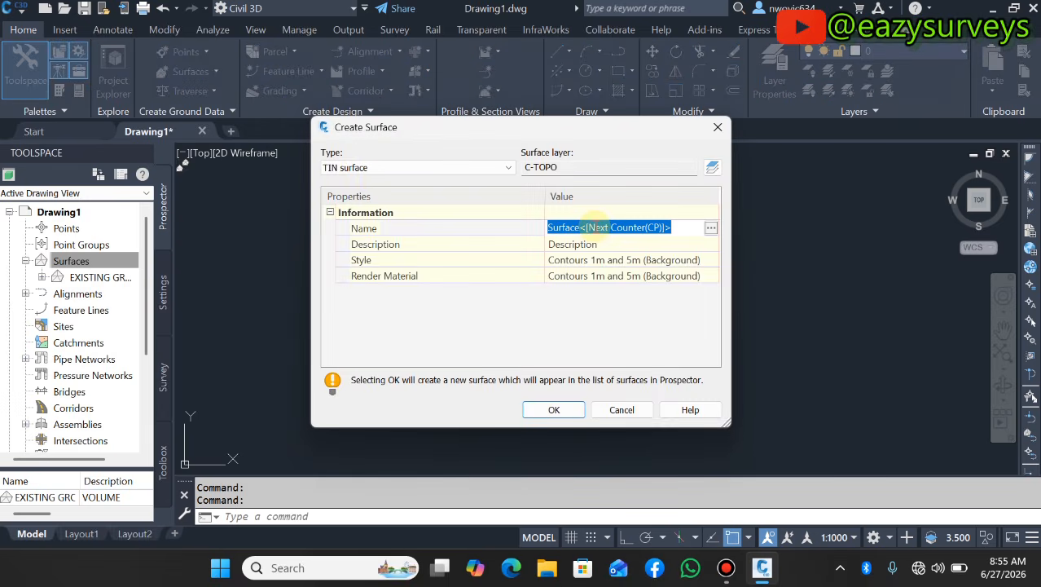
{"action": "type", "text": "DESIGNED LEVEL"}
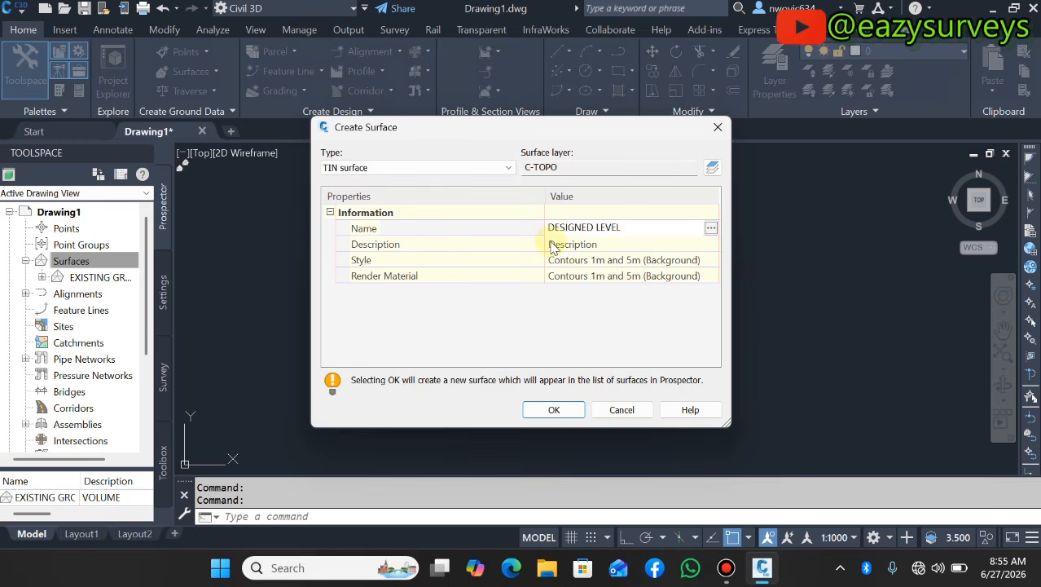
Step: Set the description of the DESIGNED LEVEL surface to VOLUME
{"action": "left_click", "coordinate": [551, 246]}
{"action": "left_click", "coordinate": [562, 244]}
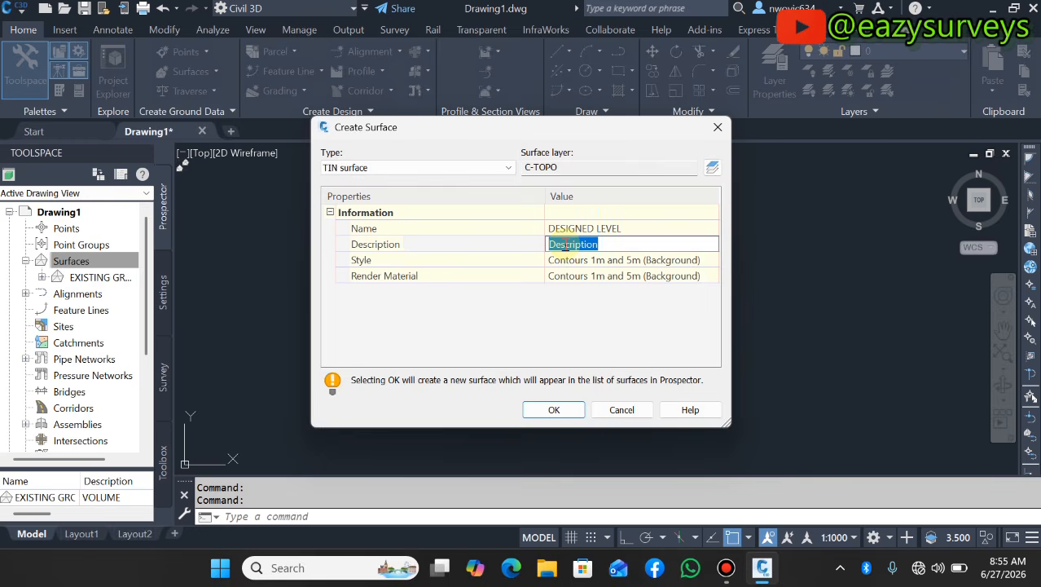
{"action": "type", "text": "VOLUME"}
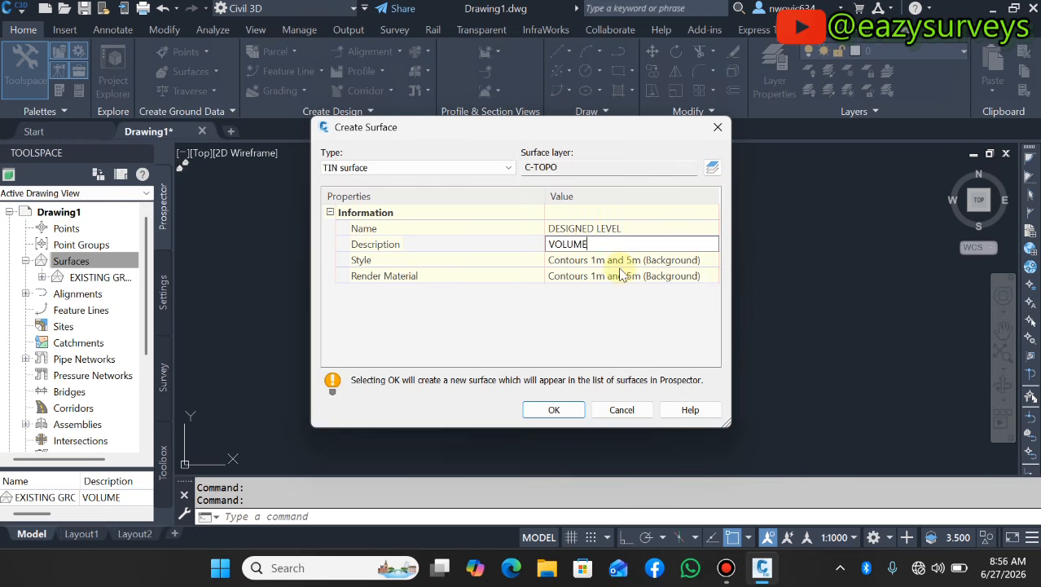
{"action": "key", "text": "Return"}
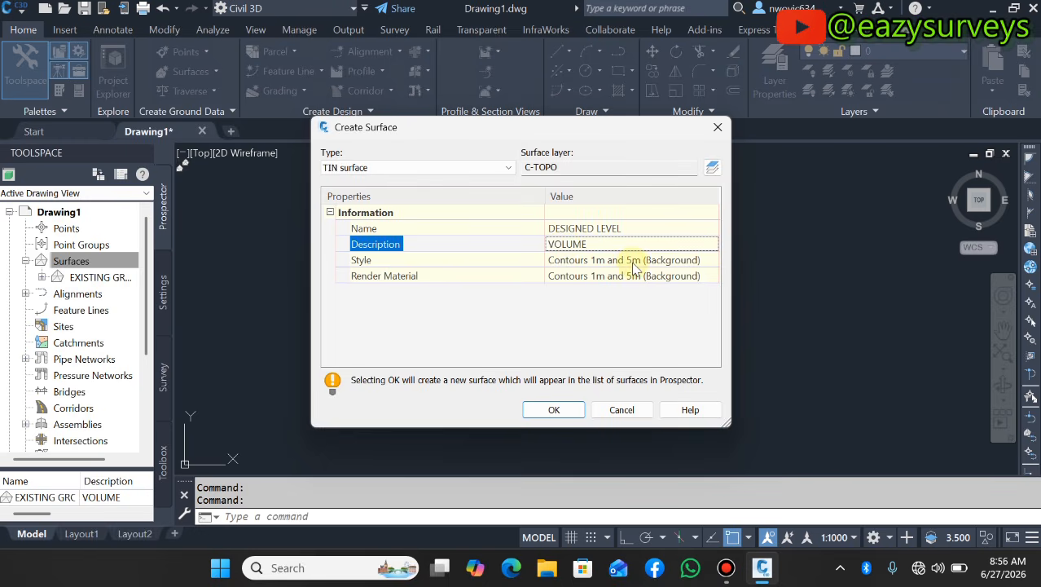
Step: Choose Contours 1m and 5m (Design) as the style of the DESIGNED LEVEL surface
{"action": "left_click", "coordinate": [693, 261]}
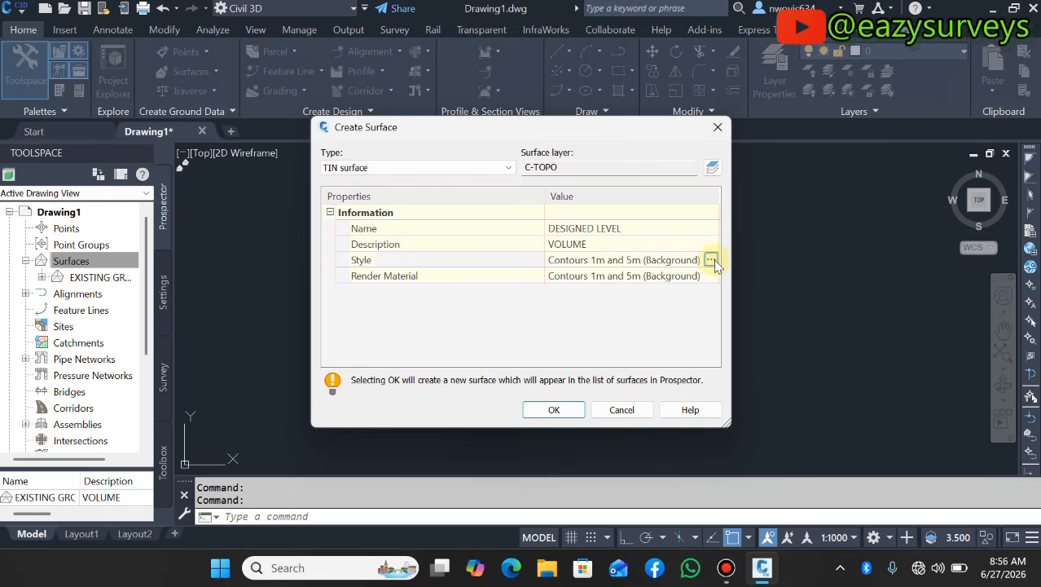
{"action": "left_click", "coordinate": [711, 261]}
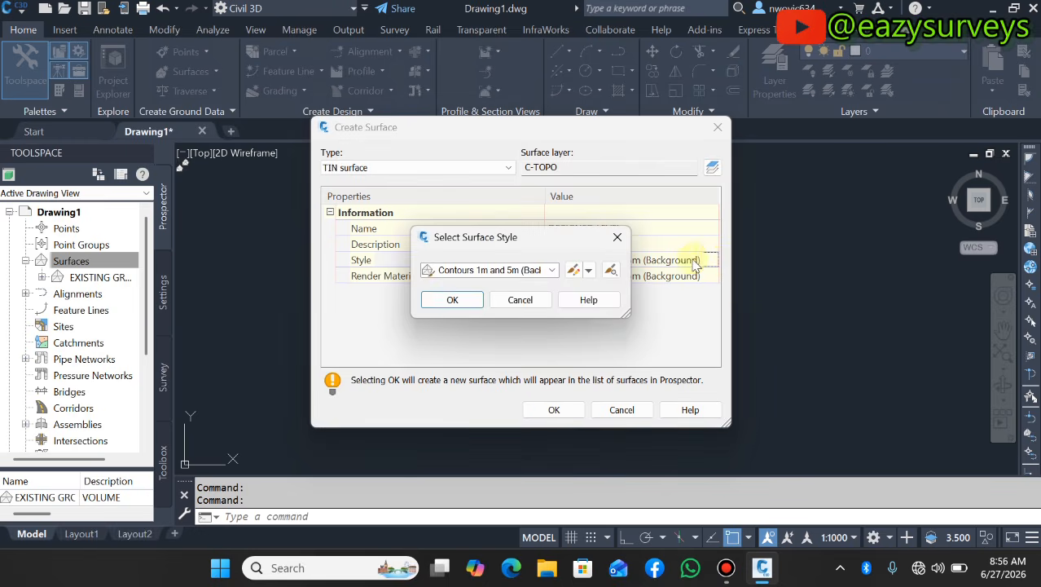
{"action": "left_click", "coordinate": [552, 271]}
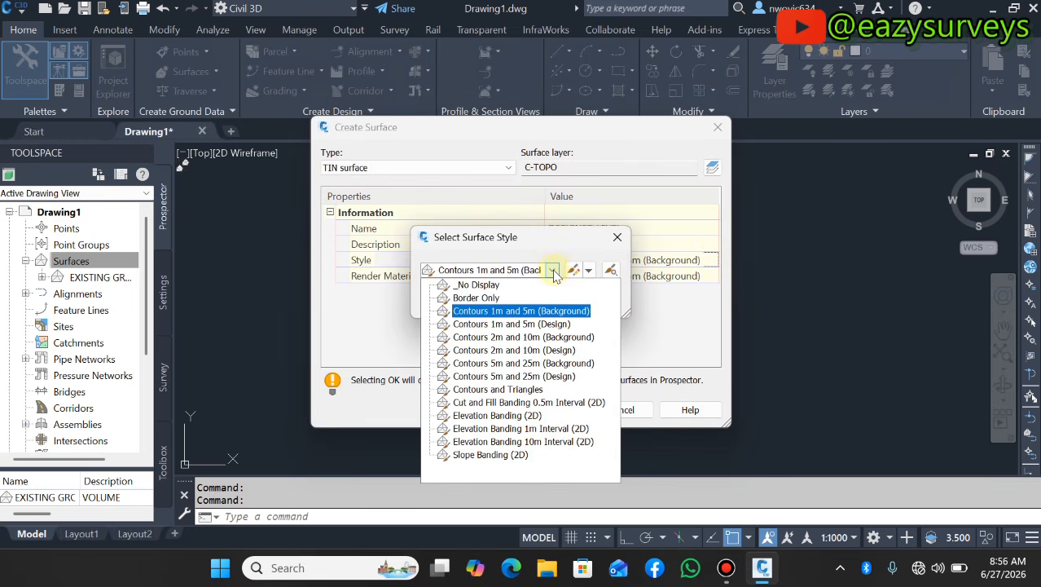
{"action": "left_click", "coordinate": [520, 328]}
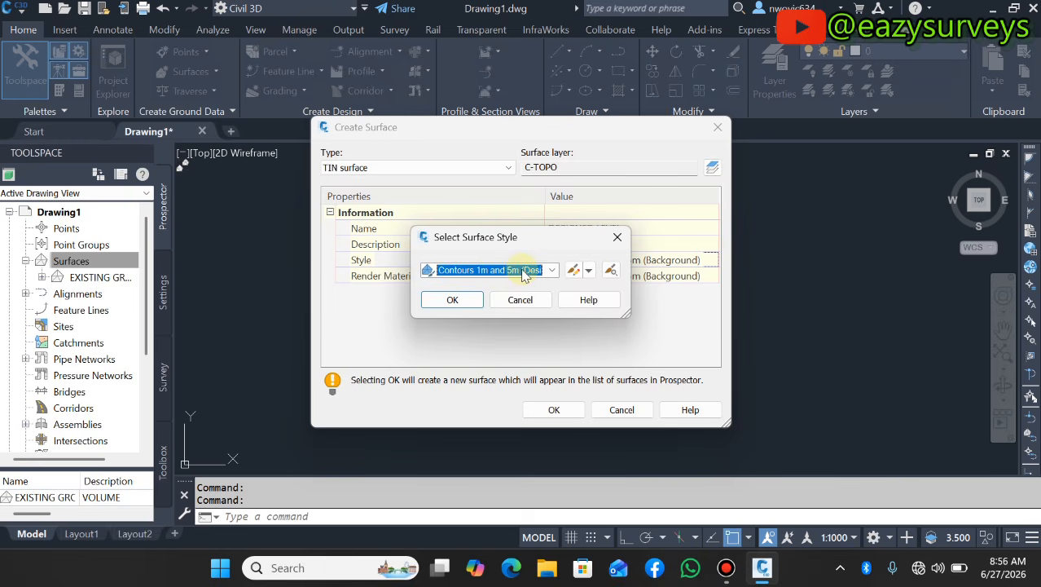
{"action": "left_click", "coordinate": [454, 299]}
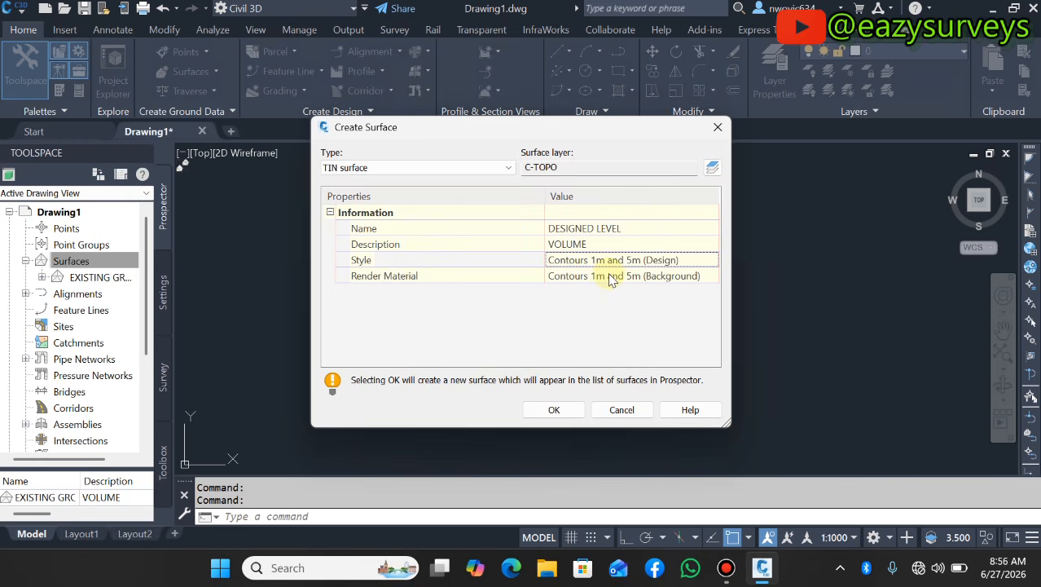
Step: Set the render material to ByLayer and create the DESIGNED LEVEL surface
{"action": "left_click", "coordinate": [691, 276]}
{"action": "left_click", "coordinate": [711, 276]}
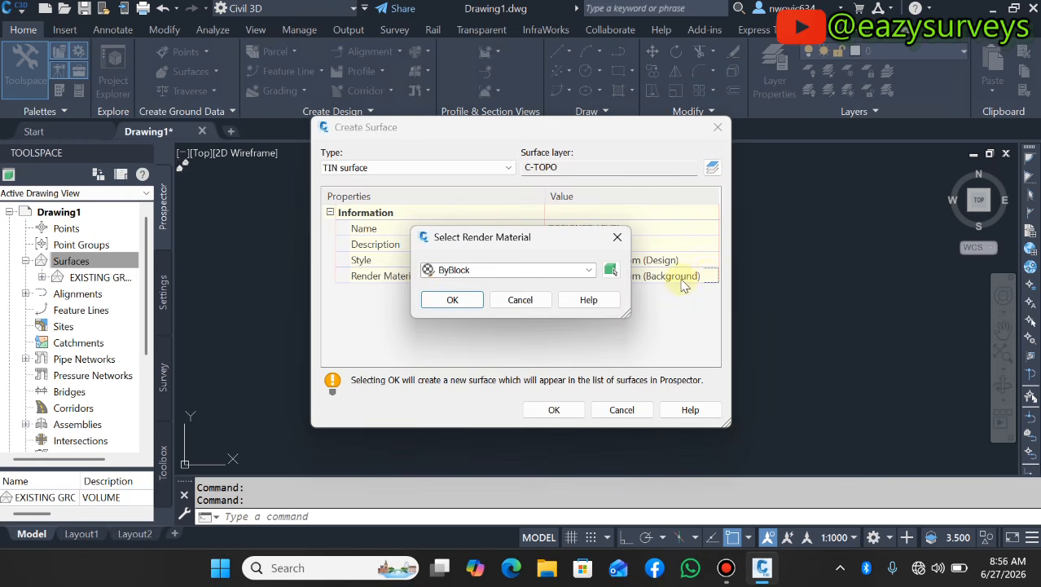
{"action": "left_click", "coordinate": [591, 275]}
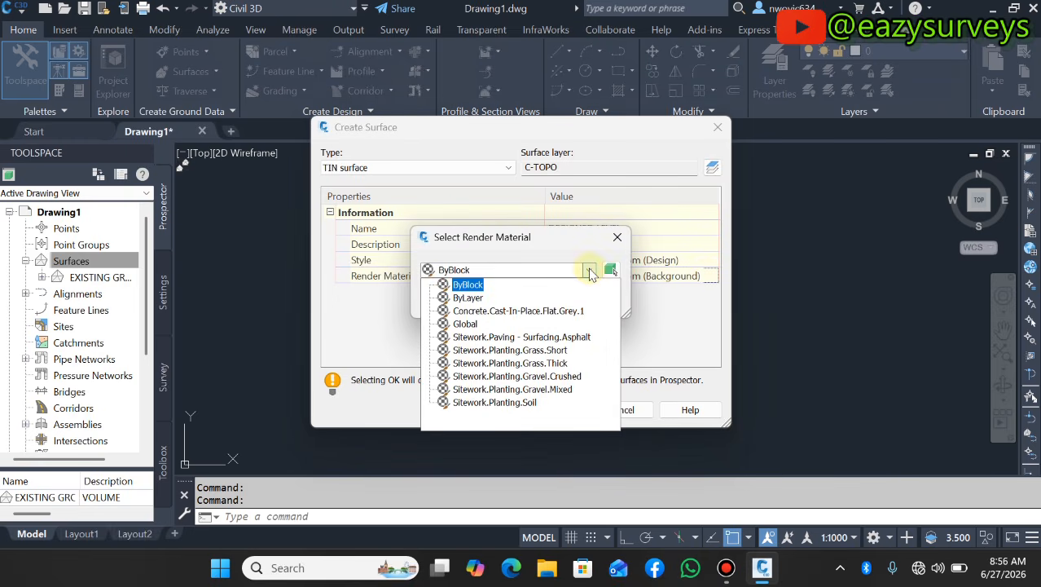
{"action": "left_click", "coordinate": [463, 298]}
{"action": "left_click", "coordinate": [452, 299]}
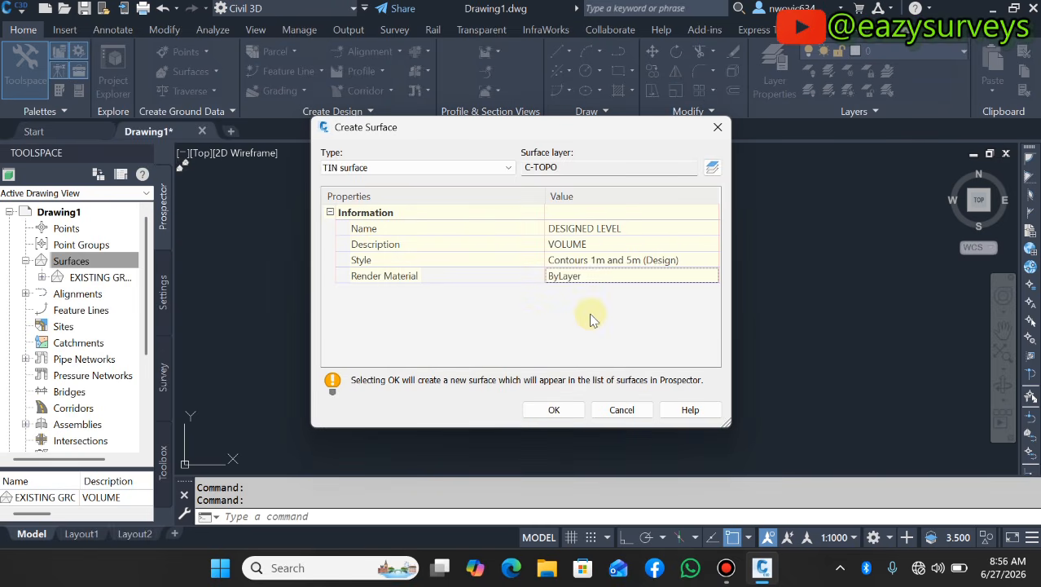
{"action": "left_click", "coordinate": [554, 410]}
Step: Expand the EXISTING GROUND surface and its Definition node so that its data sources can be read in full
{"action": "left_click", "coordinate": [92, 259]}
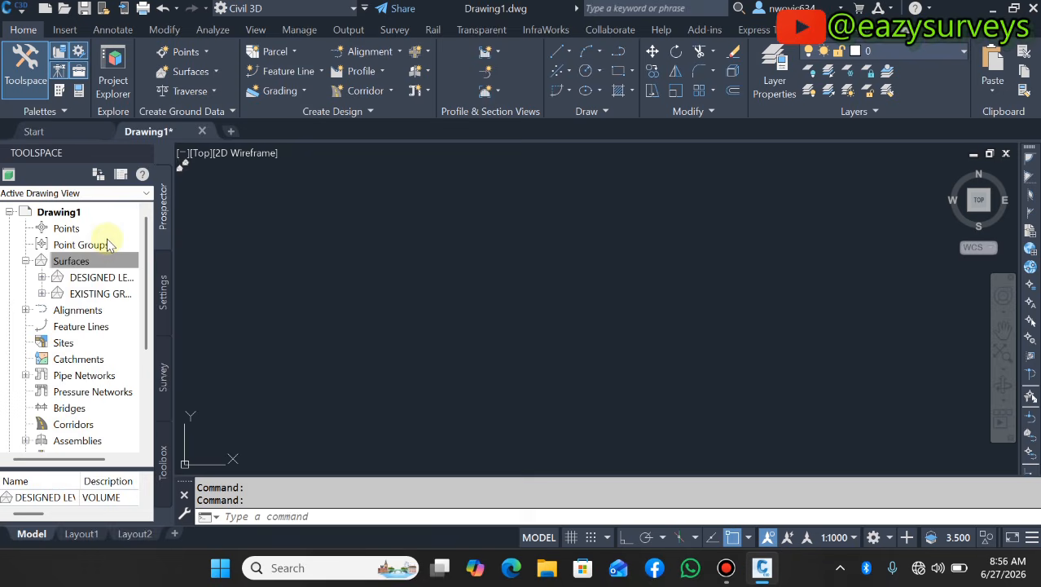
{"action": "left_click", "coordinate": [82, 278]}
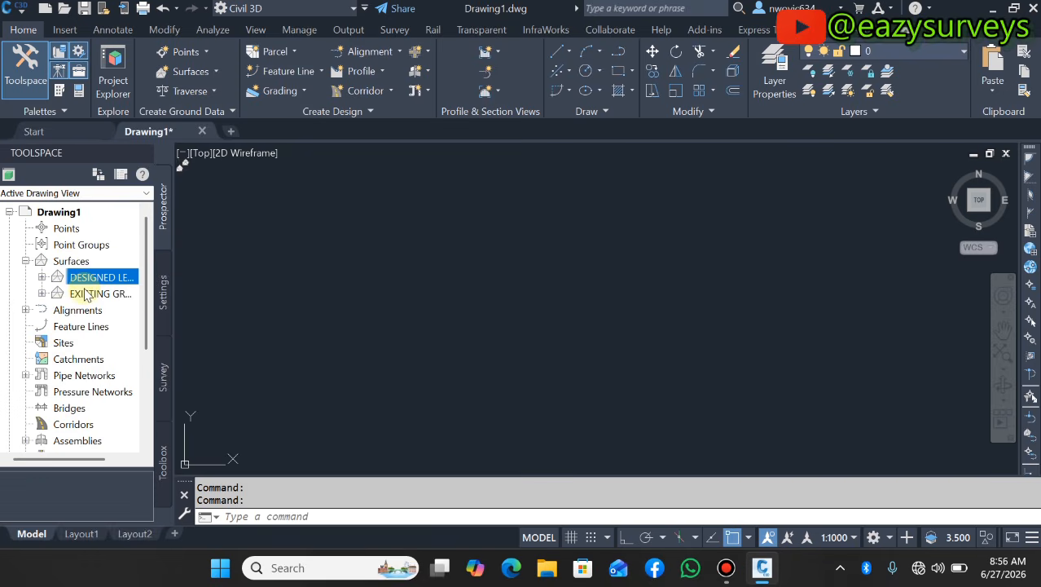
{"action": "left_click", "coordinate": [87, 296]}
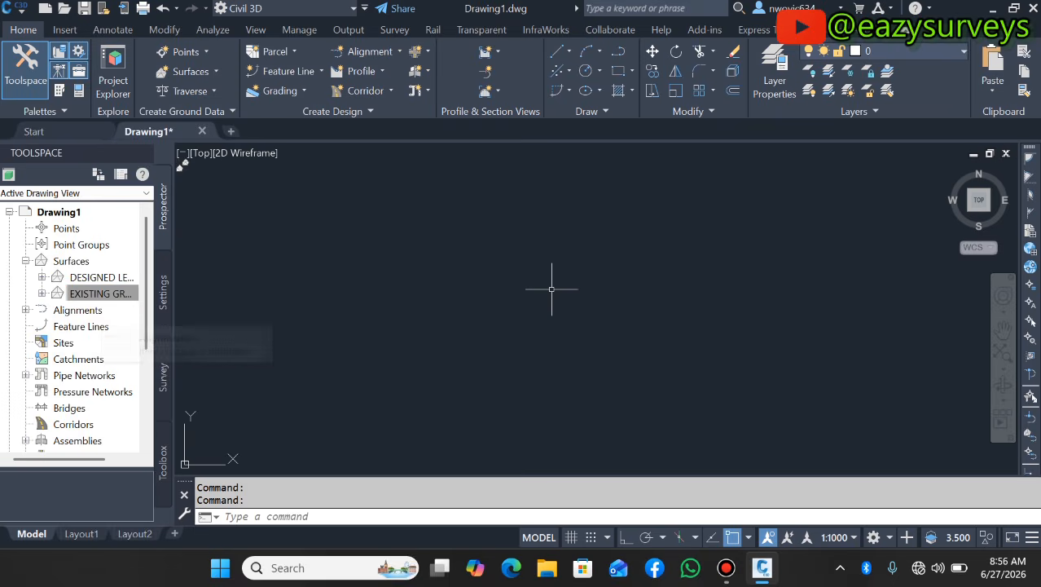
{"action": "left_click", "coordinate": [42, 294]}
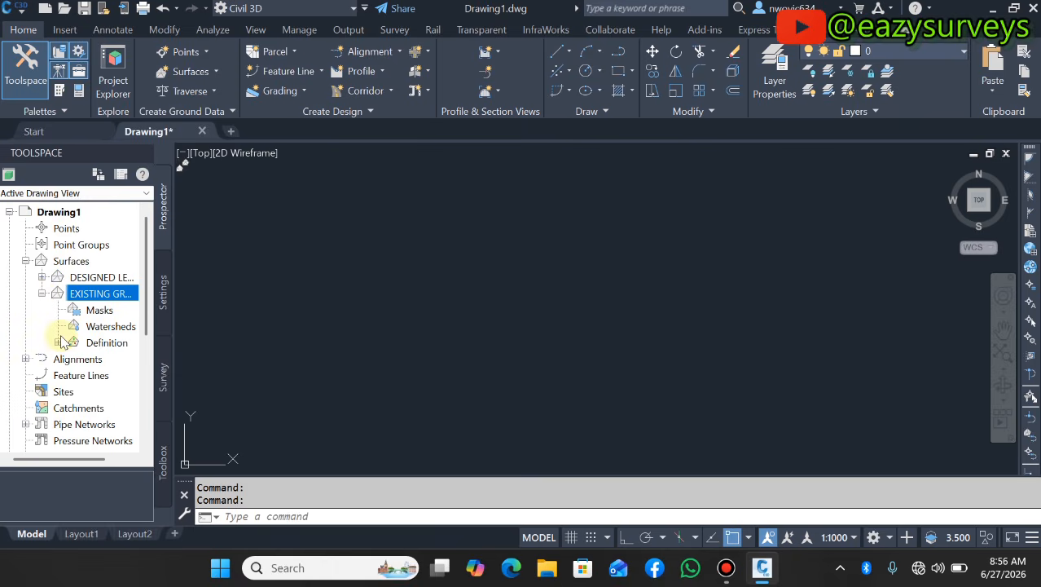
{"action": "left_click", "coordinate": [41, 294]}
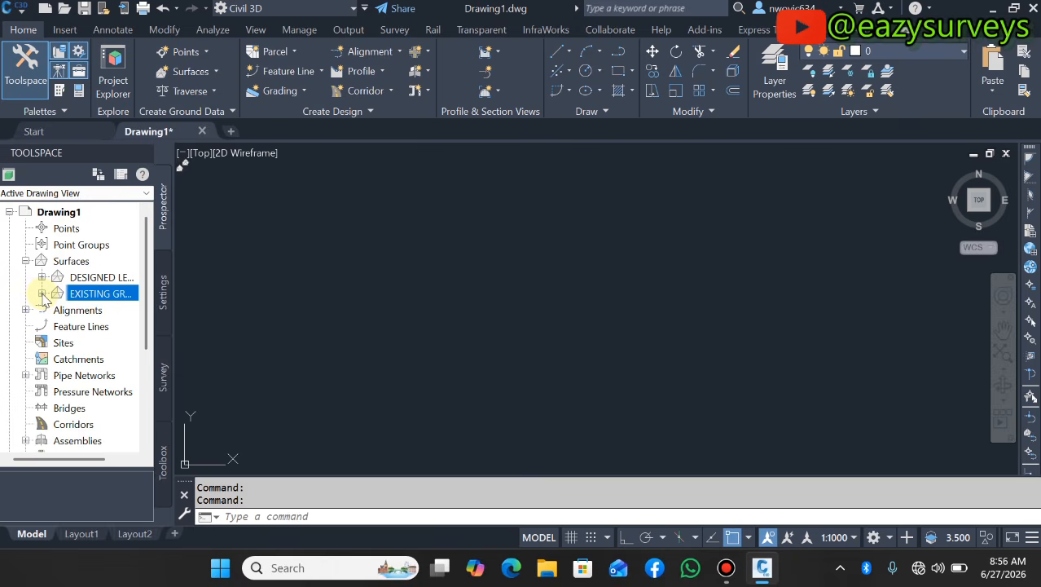
{"action": "left_click", "coordinate": [42, 293]}
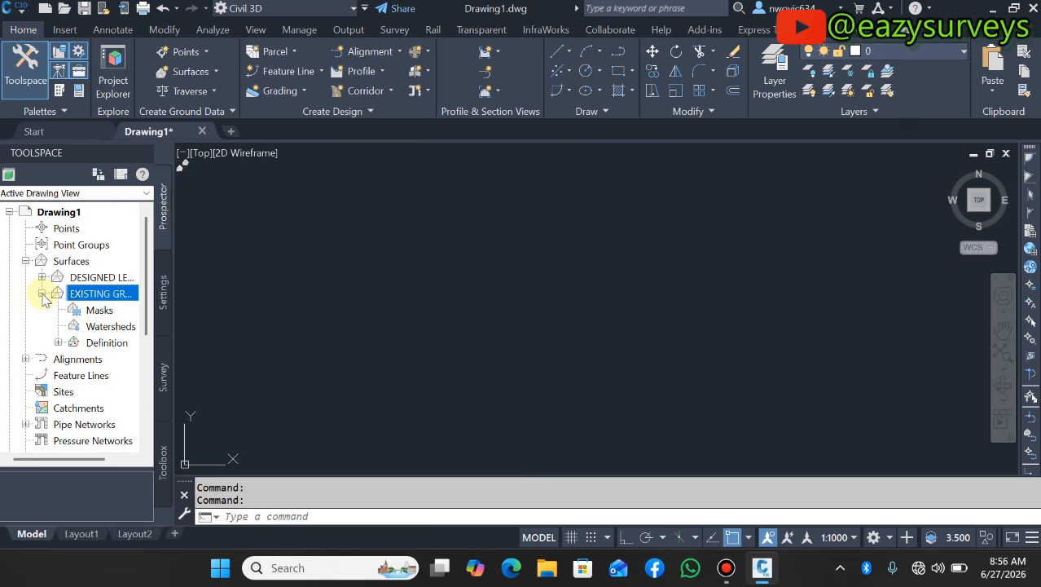
{"action": "left_click", "coordinate": [58, 342]}
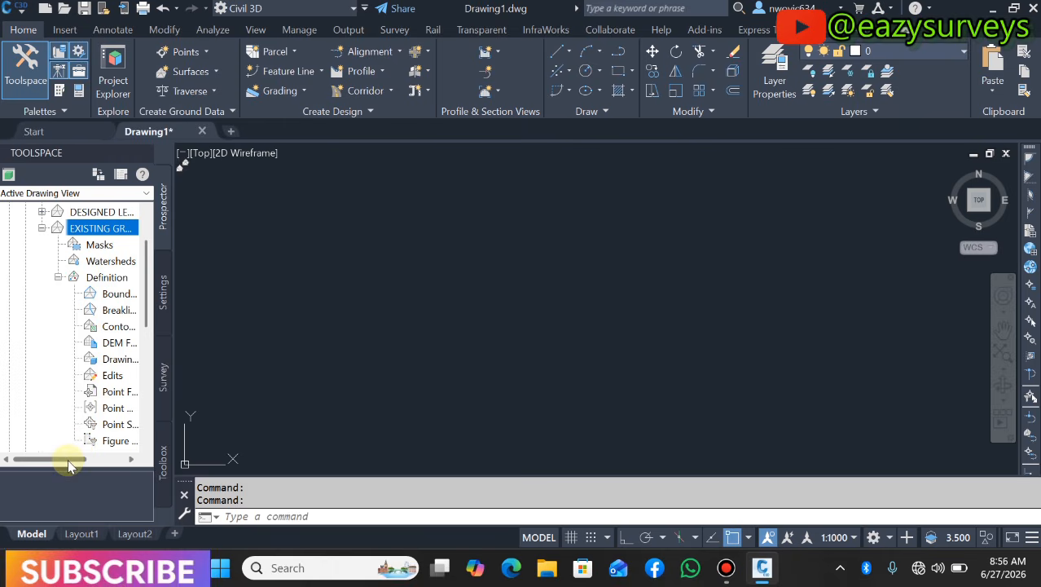
{"action": "left_click_drag", "start_coordinate": [72, 458], "coordinate": [98, 461]}
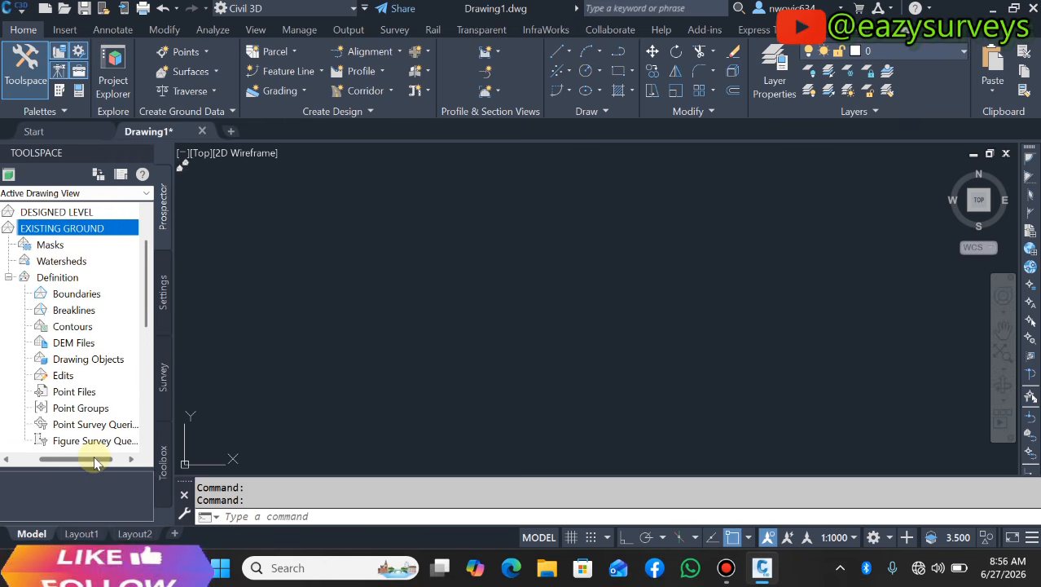
Step: Start adding a point file to the EXISTING GROUND surface and browse to the YOUTUBE folder on the Desktop
{"action": "left_click", "coordinate": [74, 393]}
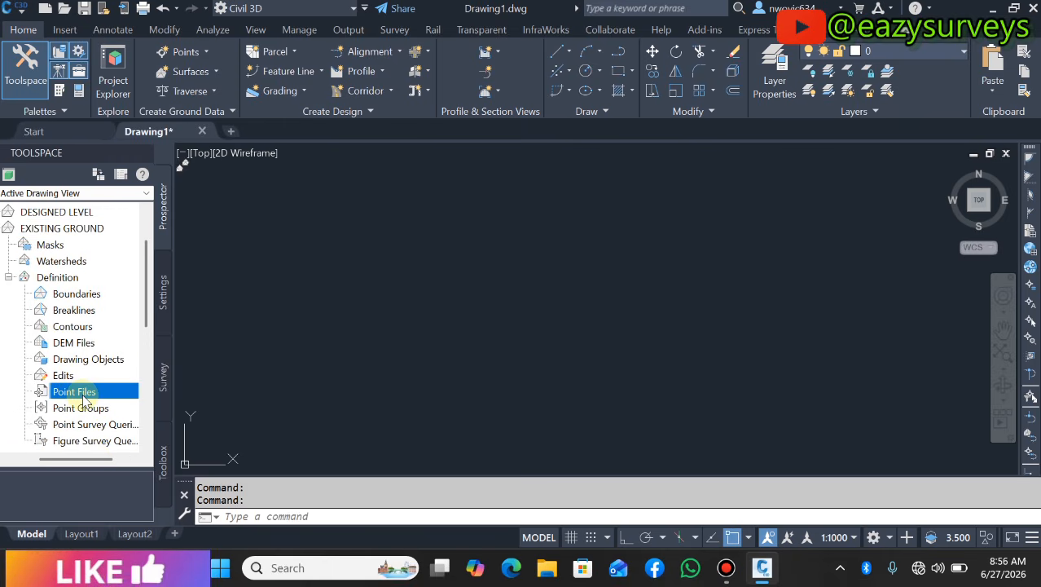
{"action": "right_click", "coordinate": [85, 397]}
{"action": "left_click", "coordinate": [122, 401]}
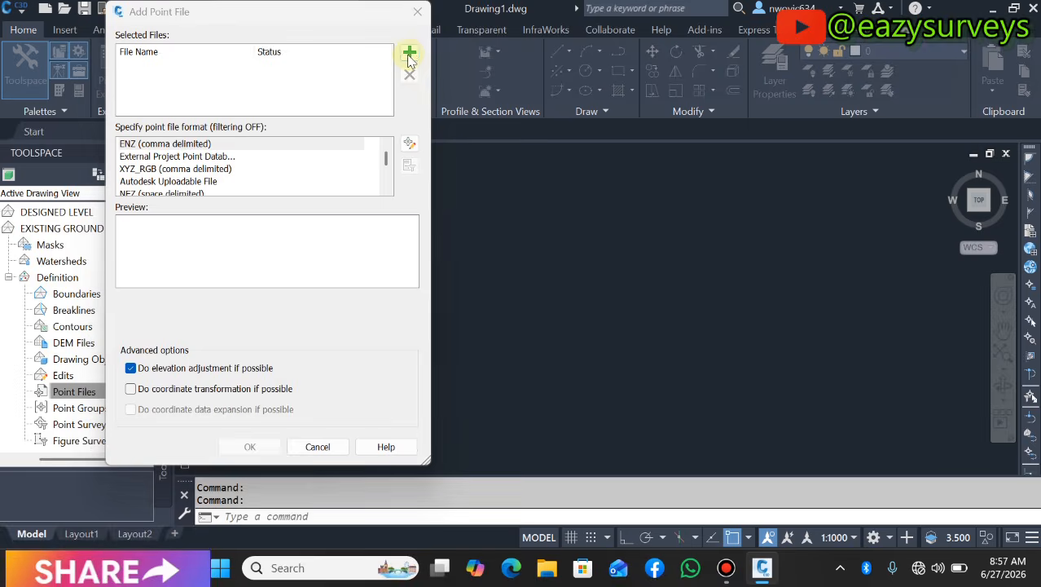
{"action": "left_click", "coordinate": [409, 53]}
{"action": "left_click", "coordinate": [56, 191]}
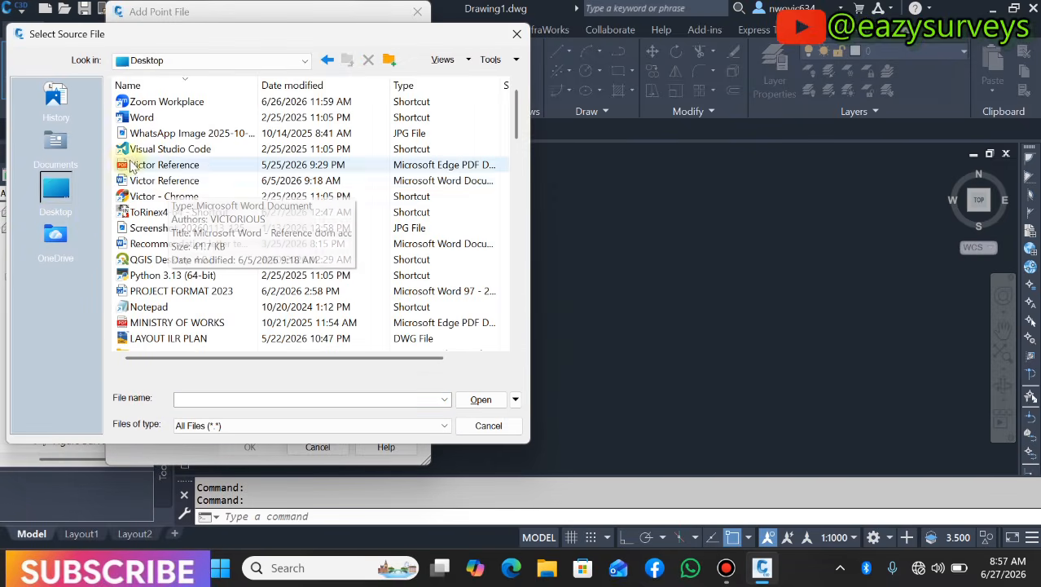
{"action": "scroll", "coordinate": [172, 228], "scroll_direction": "down", "scroll_amount": 6}
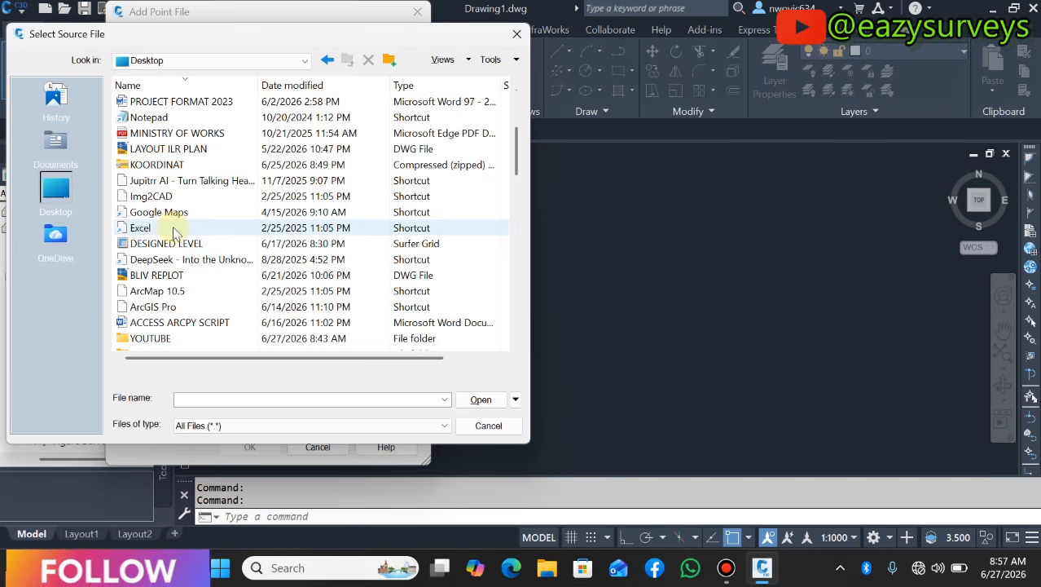
{"action": "left_click", "coordinate": [157, 244]}
{"action": "double_click", "coordinate": [158, 243]}
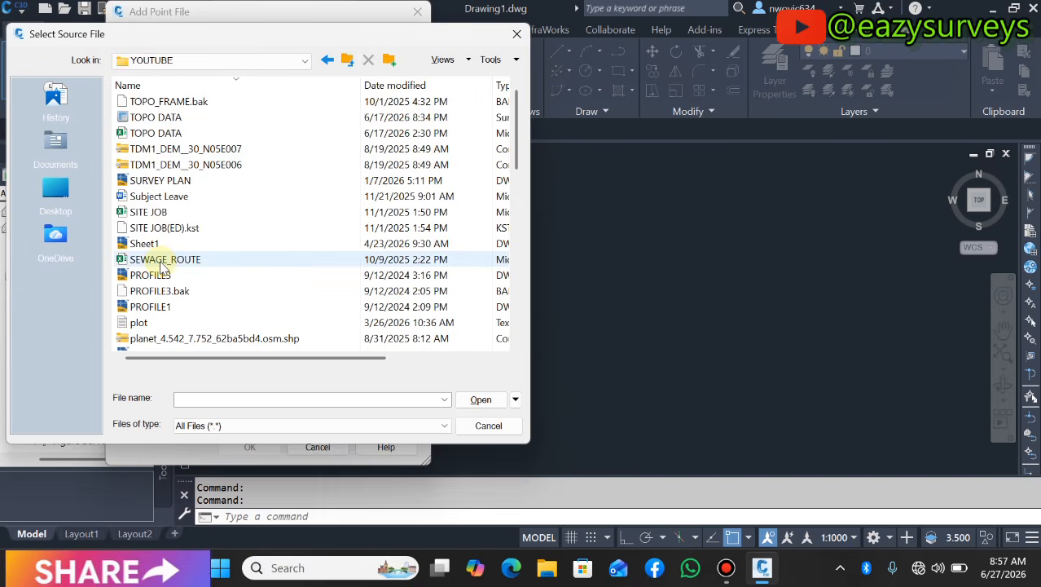
Step: Load the EXISTING LEVEL CSV file from the YOUTUBE folder as the point file source
{"action": "scroll", "coordinate": [166, 268], "scroll_direction": "down", "scroll_amount": 3}
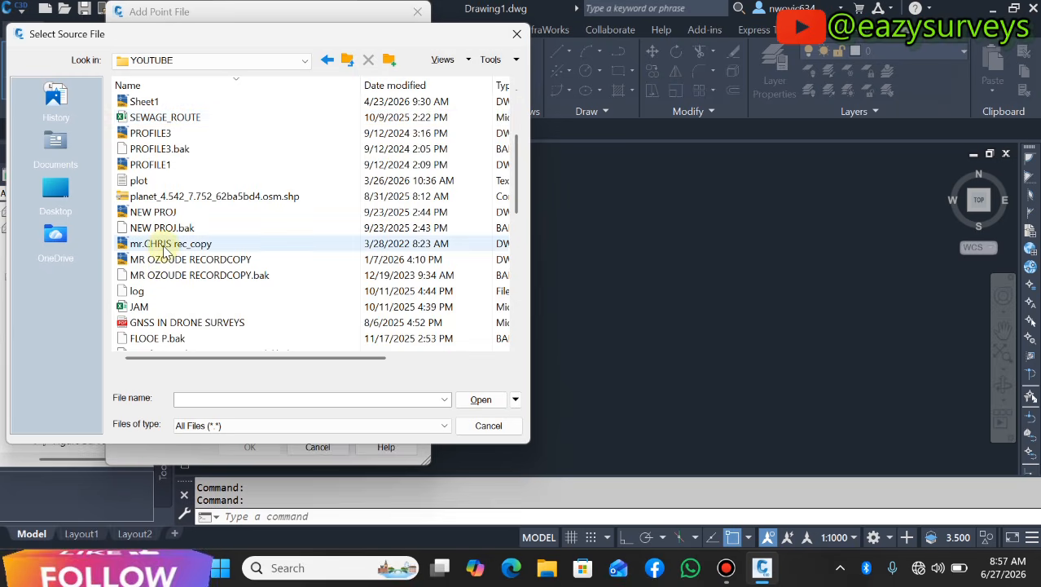
{"action": "scroll", "coordinate": [163, 265], "scroll_direction": "down", "scroll_amount": 2}
{"action": "left_click", "coordinate": [148, 277]}
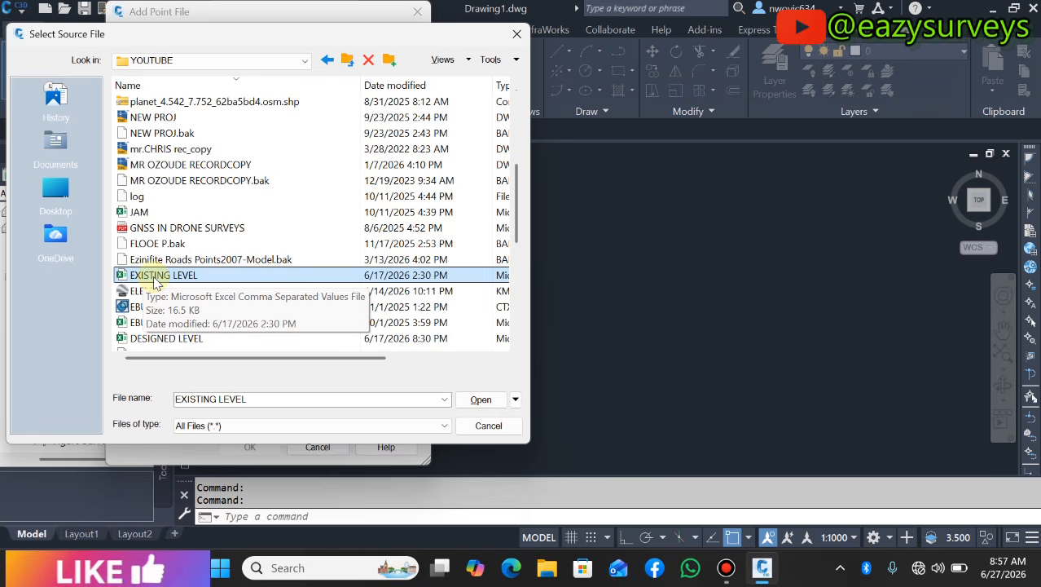
{"action": "left_click", "coordinate": [479, 398]}
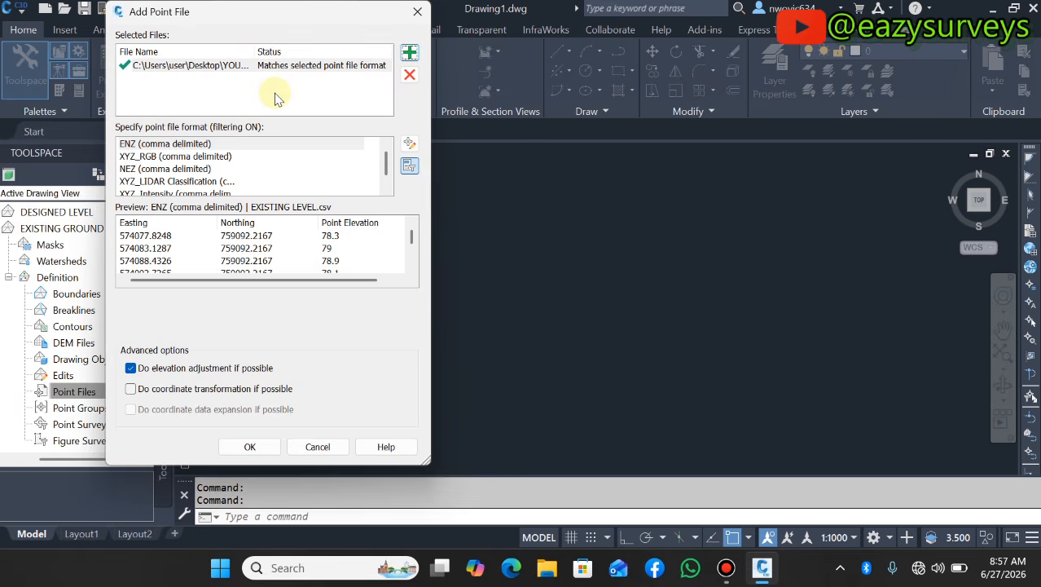
Step: Add the file to EXISTING GROUND in ENZ (comma delimited) format with elevation adjustment on, and show the whole surface in the drawing
{"action": "left_click", "coordinate": [146, 145]}
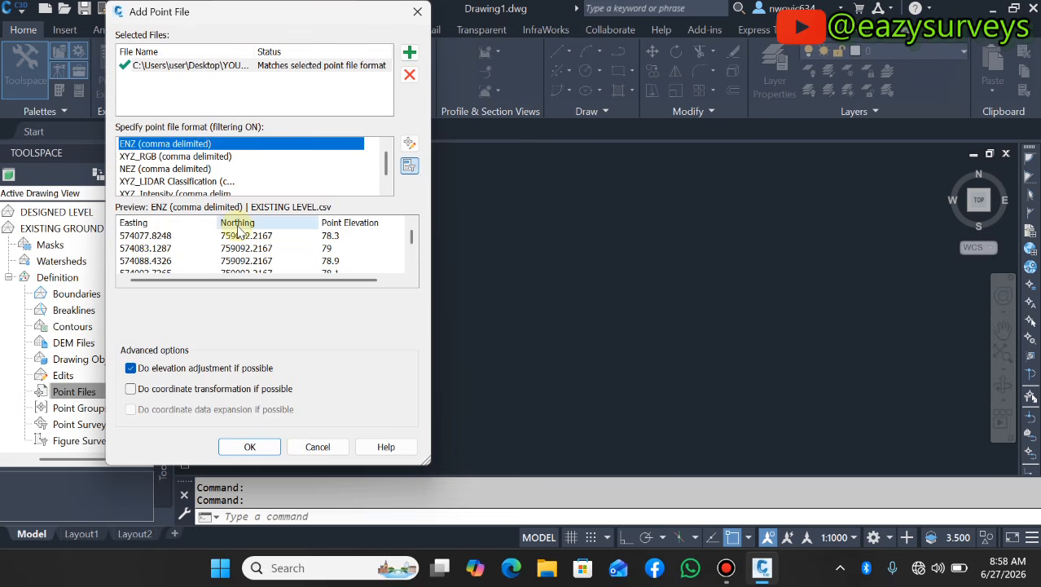
{"action": "left_click", "coordinate": [130, 368]}
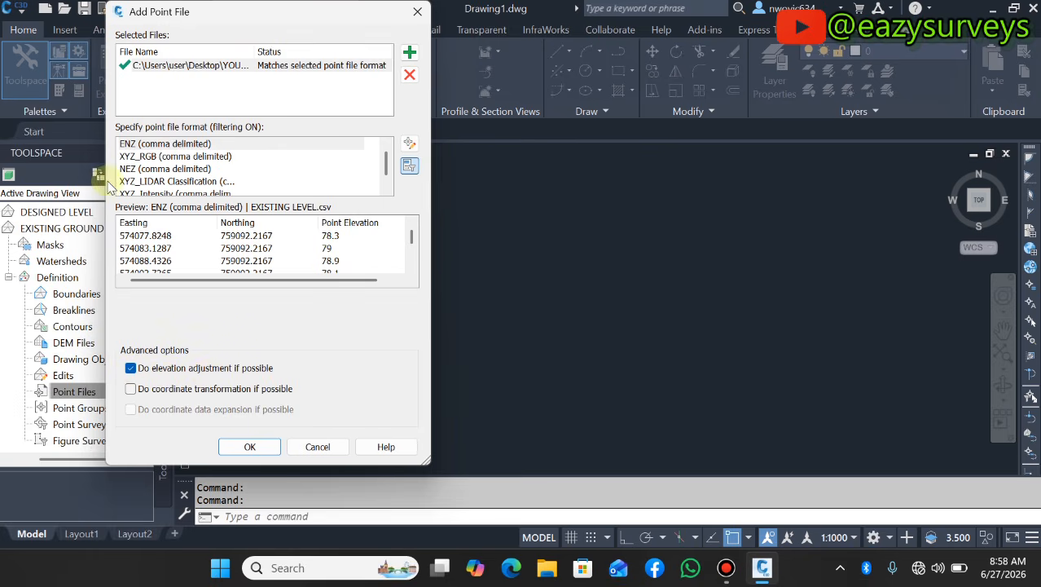
{"action": "left_click", "coordinate": [267, 445]}
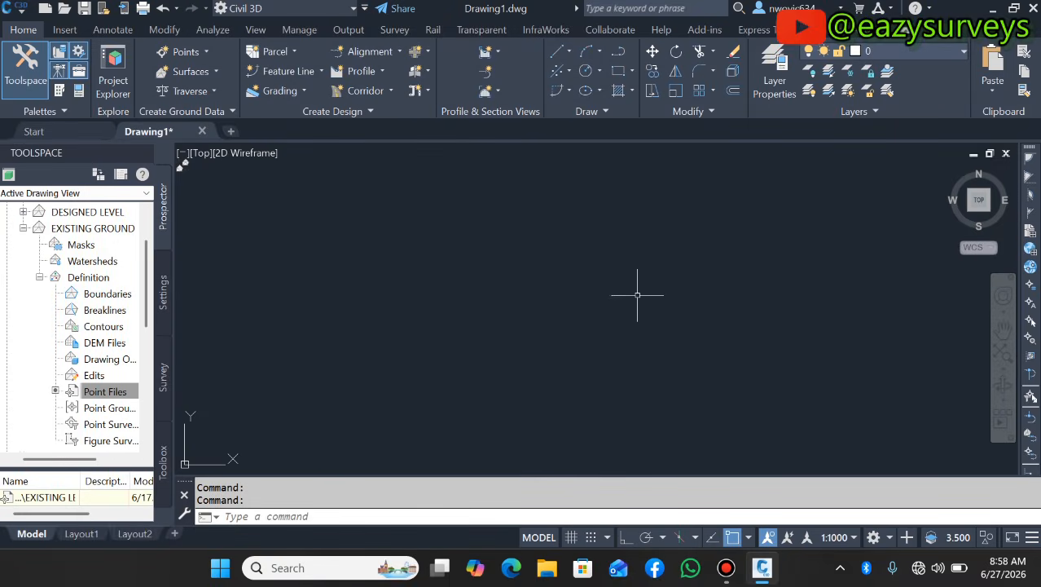
{"action": "left_click", "coordinate": [1001, 351]}
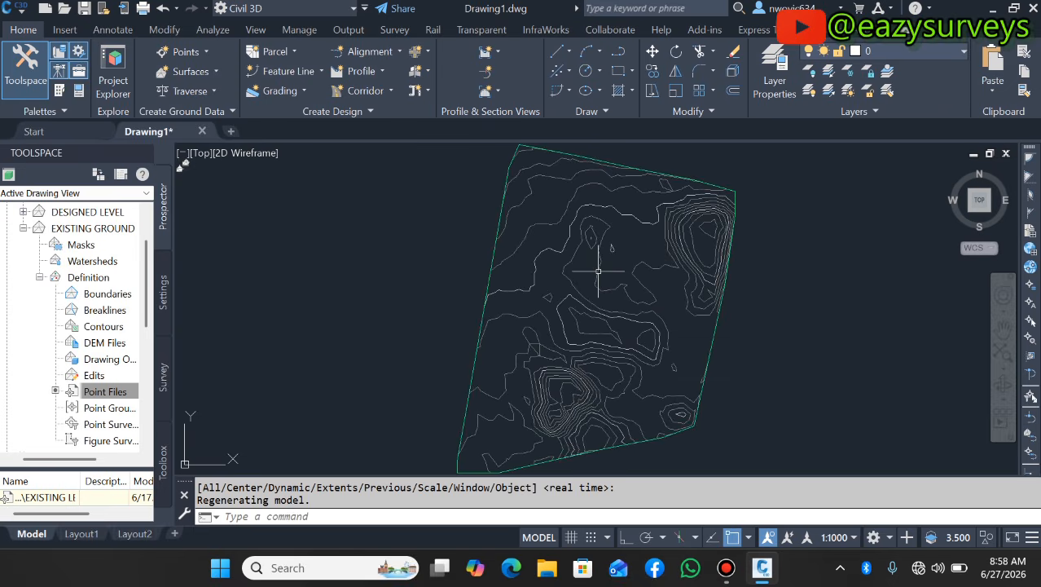
Step: Collapse the Definition node and the EXISTING GROUND surface in the surfaces tree
{"action": "left_click", "coordinate": [91, 391]}
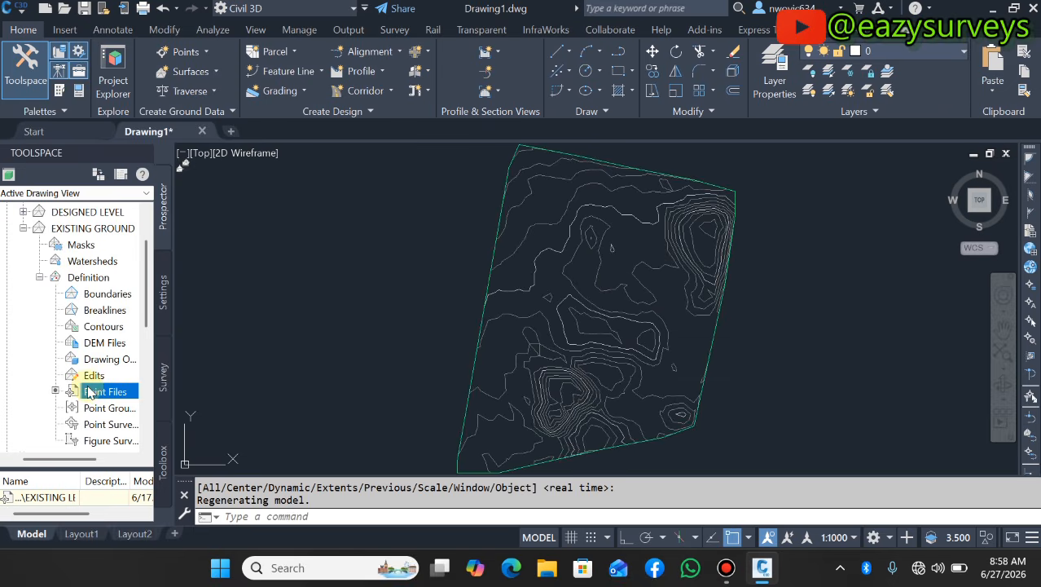
{"action": "left_click", "coordinate": [39, 277]}
{"action": "left_click", "coordinate": [25, 229]}
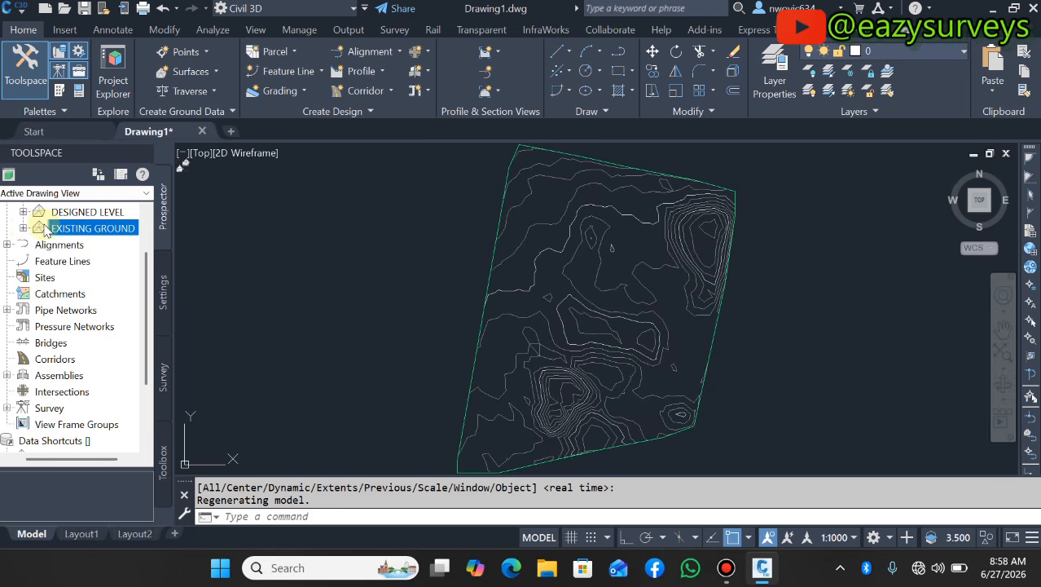
{"action": "scroll", "coordinate": [47, 231], "scroll_direction": "up", "scroll_amount": 2}
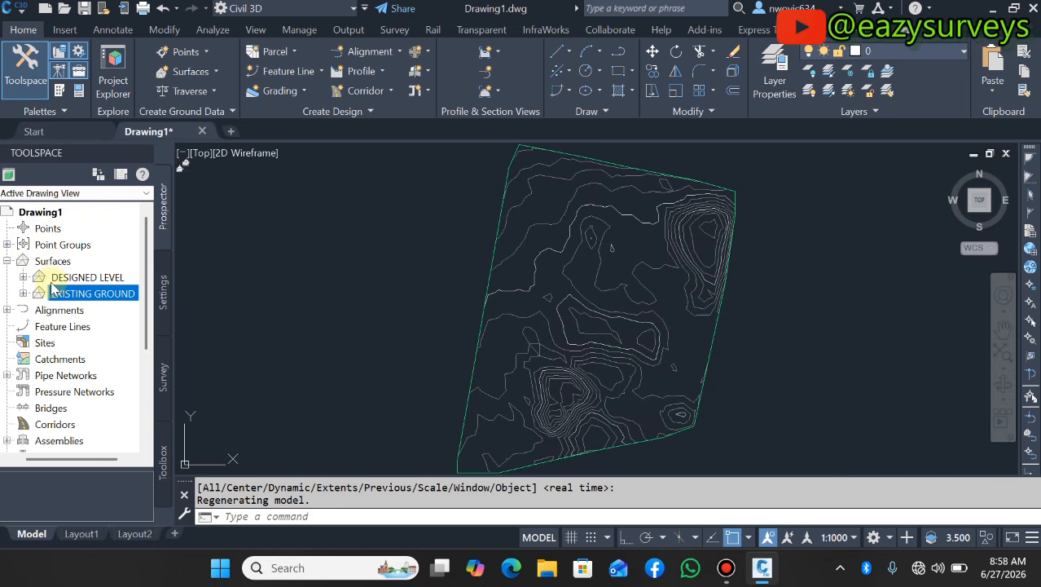
Step: Expand the DESIGNED LEVEL surface and its Definition node to reach its data sources
{"action": "left_click", "coordinate": [54, 277]}
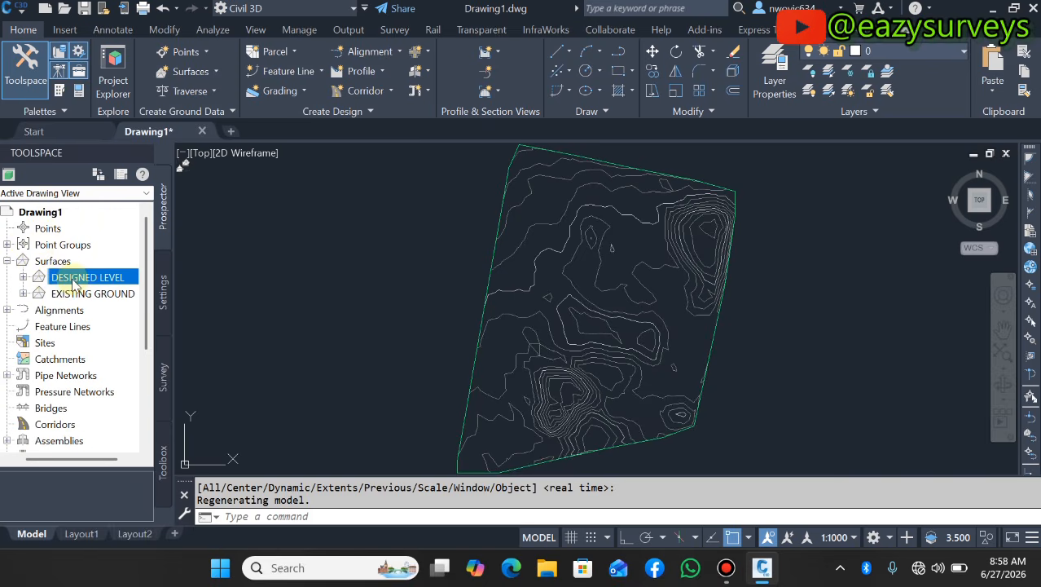
{"action": "left_click", "coordinate": [24, 277]}
{"action": "left_click", "coordinate": [39, 326]}
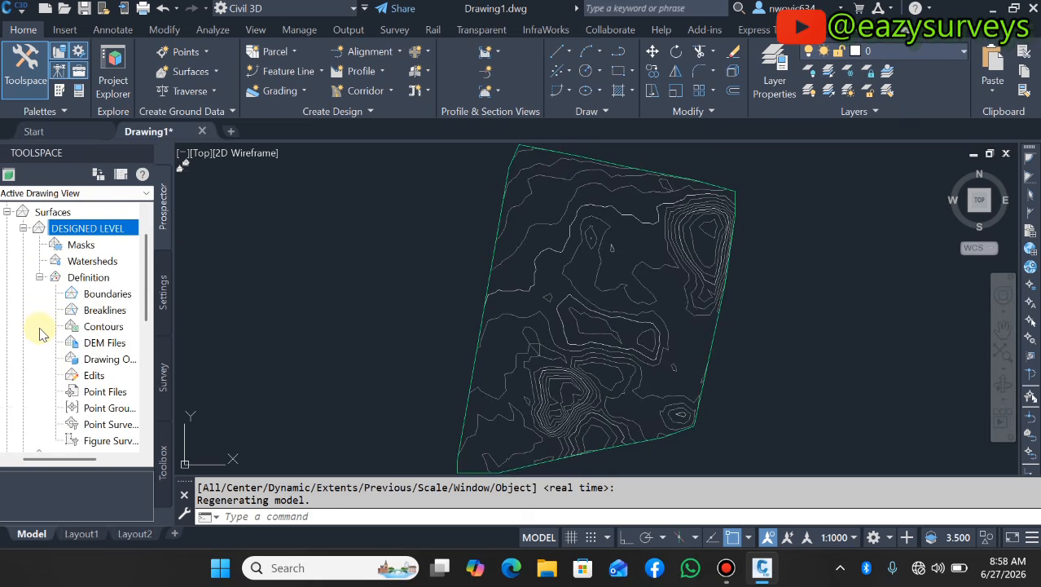
{"action": "left_click_drag", "start_coordinate": [70, 458], "coordinate": [95, 458]}
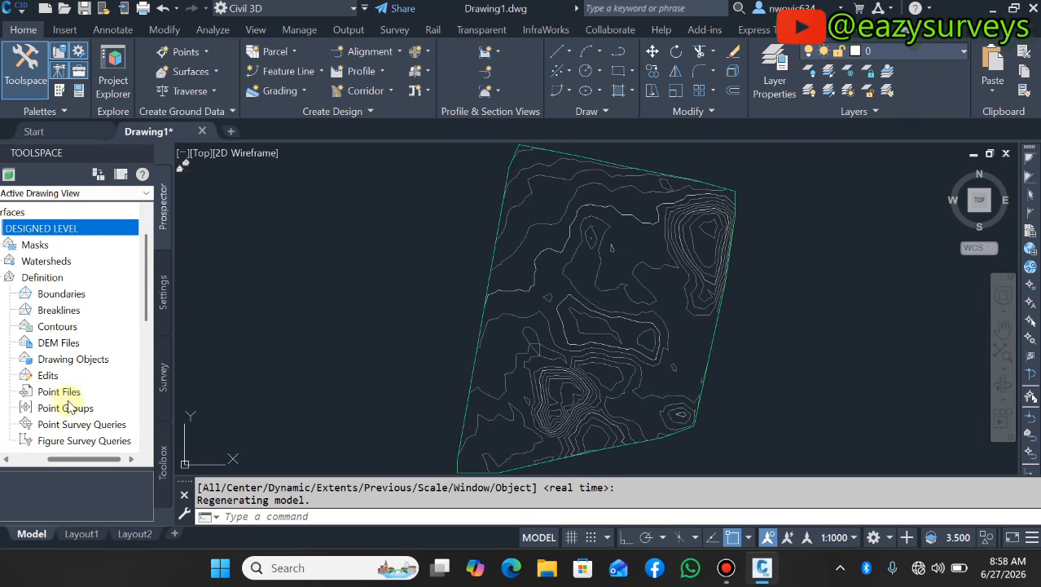
{"action": "scroll", "coordinate": [75, 386], "scroll_direction": "up", "scroll_amount": 1}
{"action": "scroll", "coordinate": [70, 397], "scroll_direction": "down", "scroll_amount": 2}
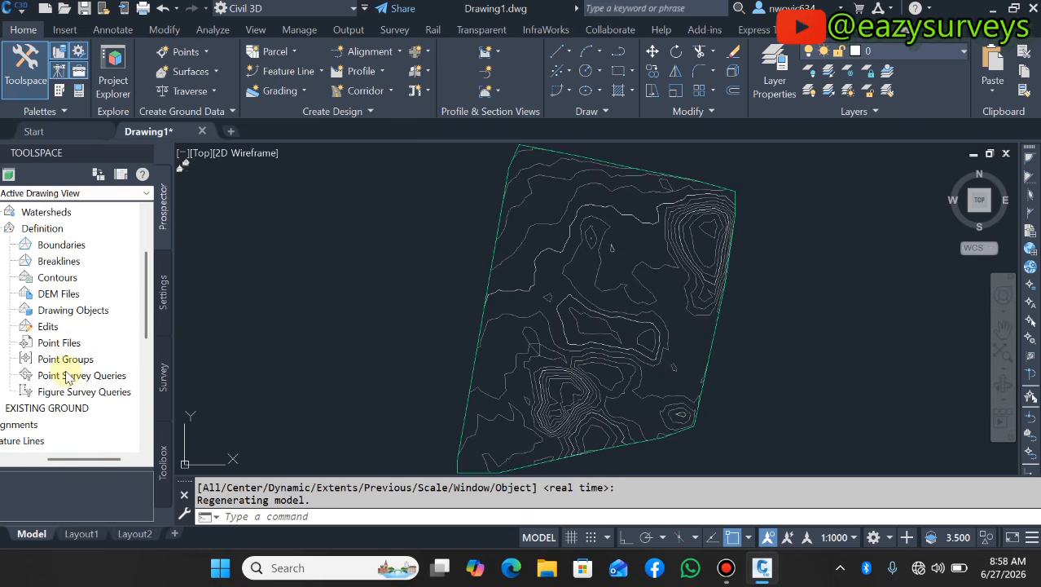
Step: Start adding a point file to the DESIGNED LEVEL surface and load the DESIGNED LEVEL CSV file from the YOUTUBE folder
{"action": "left_click", "coordinate": [75, 343]}
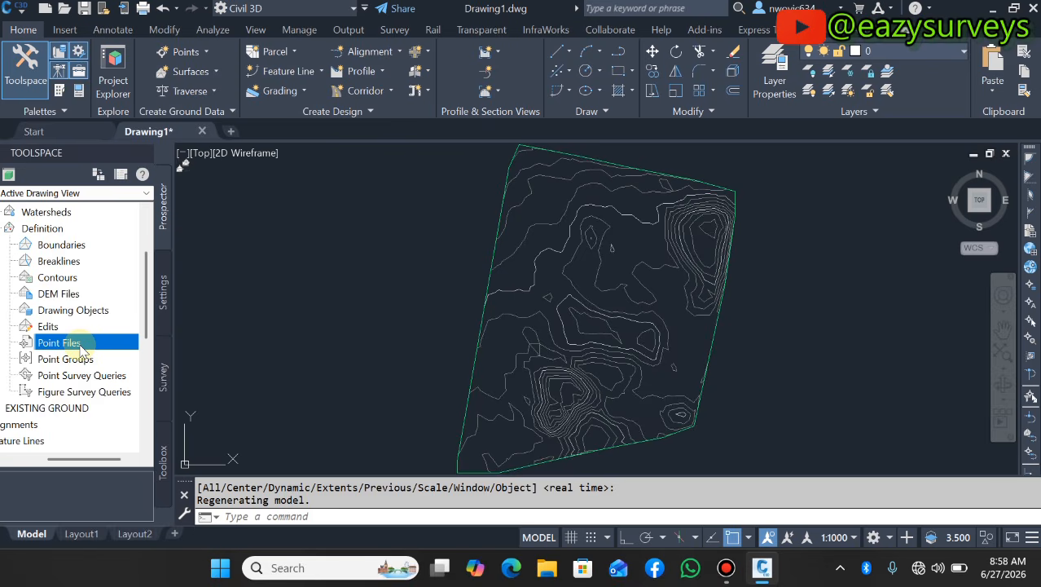
{"action": "right_click", "coordinate": [81, 346]}
{"action": "left_click", "coordinate": [128, 358]}
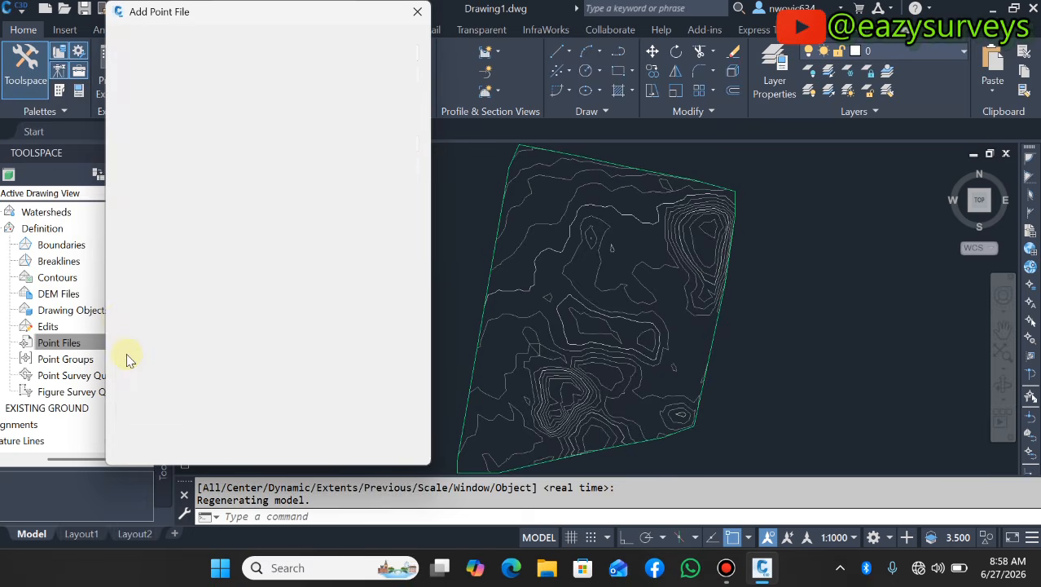
{"action": "left_click", "coordinate": [409, 53]}
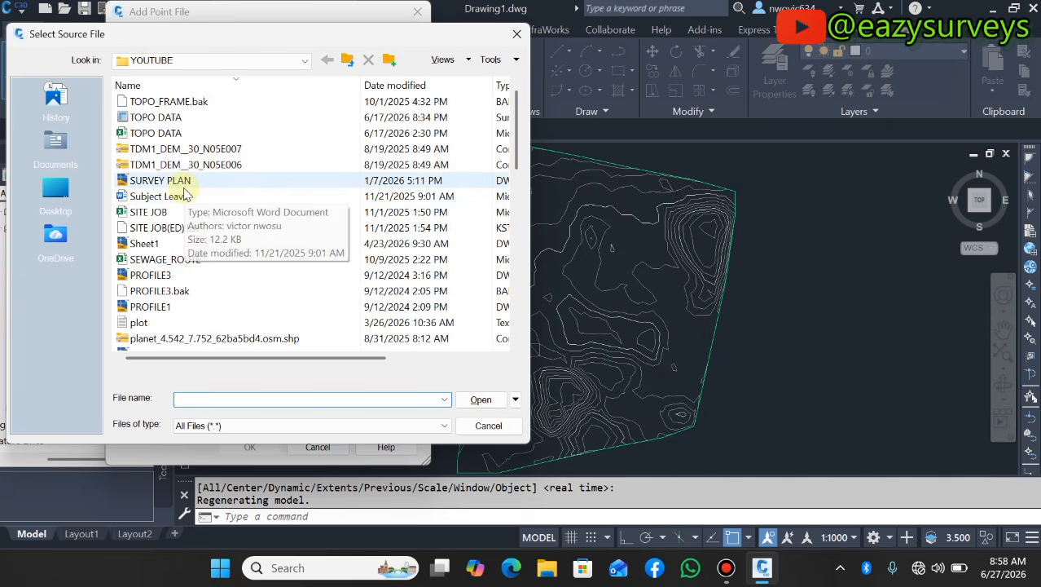
{"action": "scroll", "coordinate": [172, 302], "scroll_direction": "down", "scroll_amount": 6}
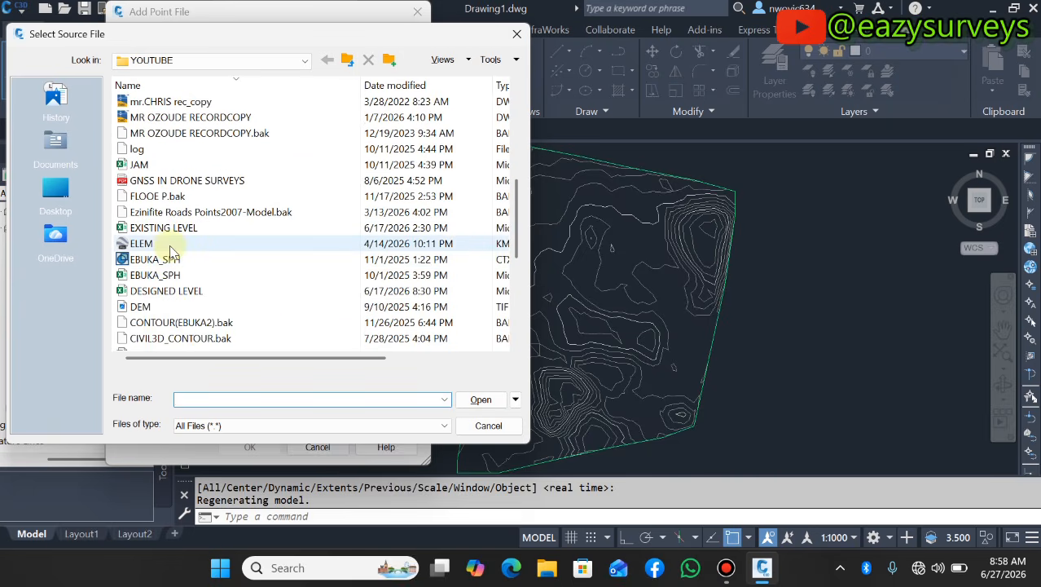
{"action": "left_click", "coordinate": [204, 298]}
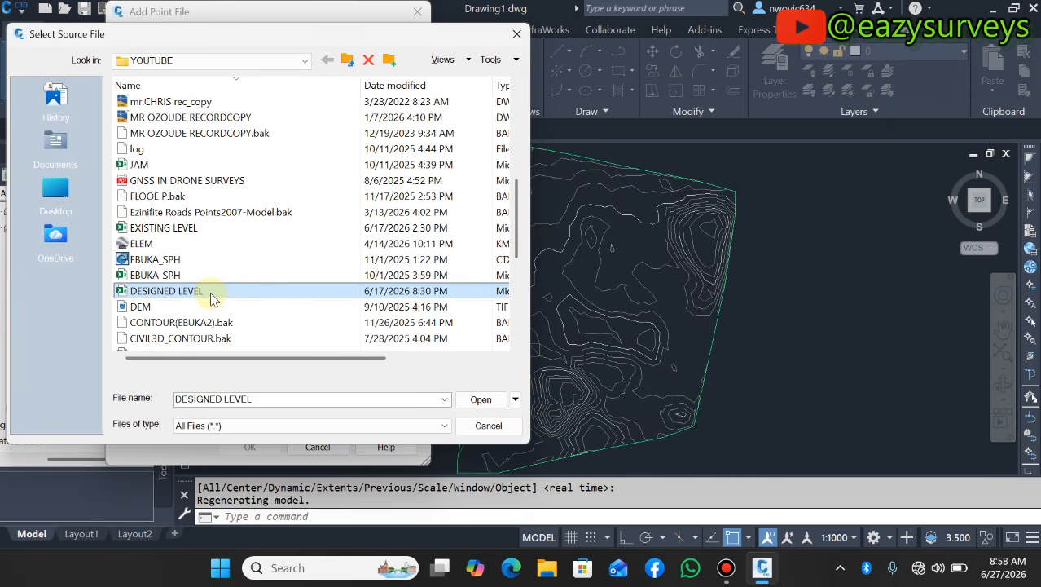
{"action": "left_click", "coordinate": [478, 398]}
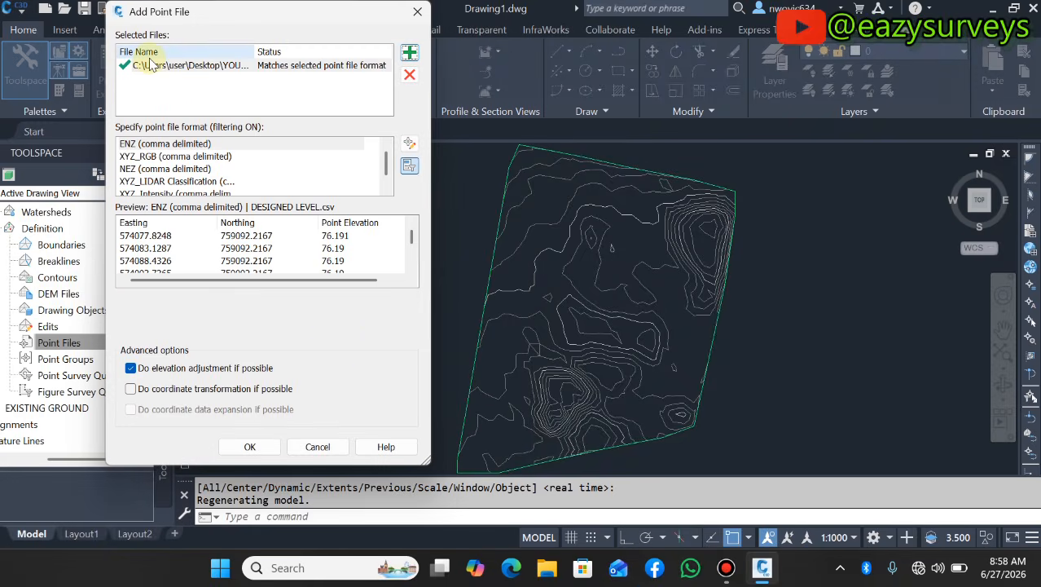
Step: Compare the preview with the XYZ_RGB and NEZ formats, and add the file to DESIGNED LEVEL in ENZ (comma delimited) format
{"action": "left_click", "coordinate": [138, 144]}
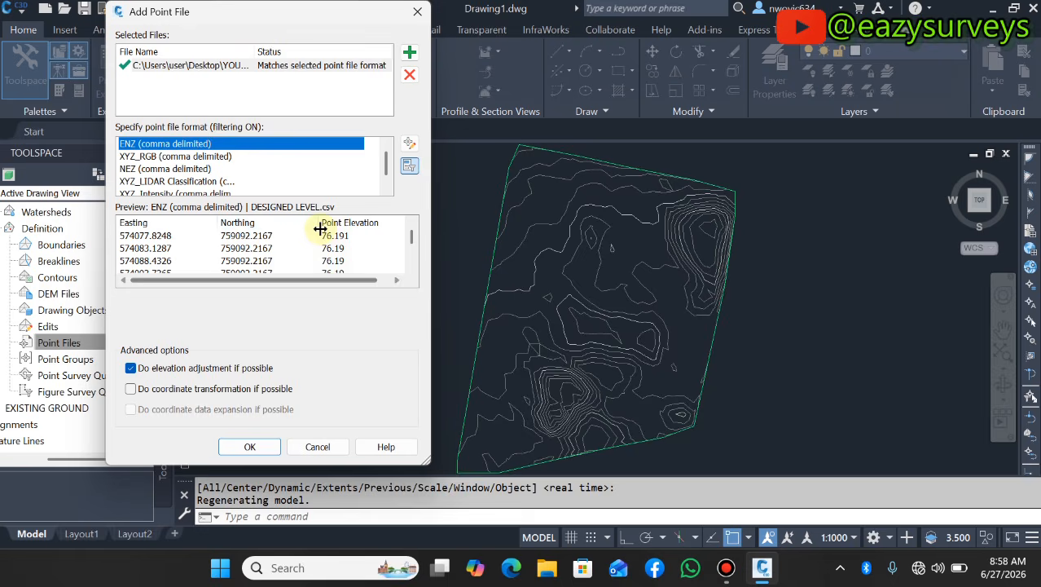
{"action": "left_click", "coordinate": [151, 157]}
{"action": "left_click", "coordinate": [151, 169]}
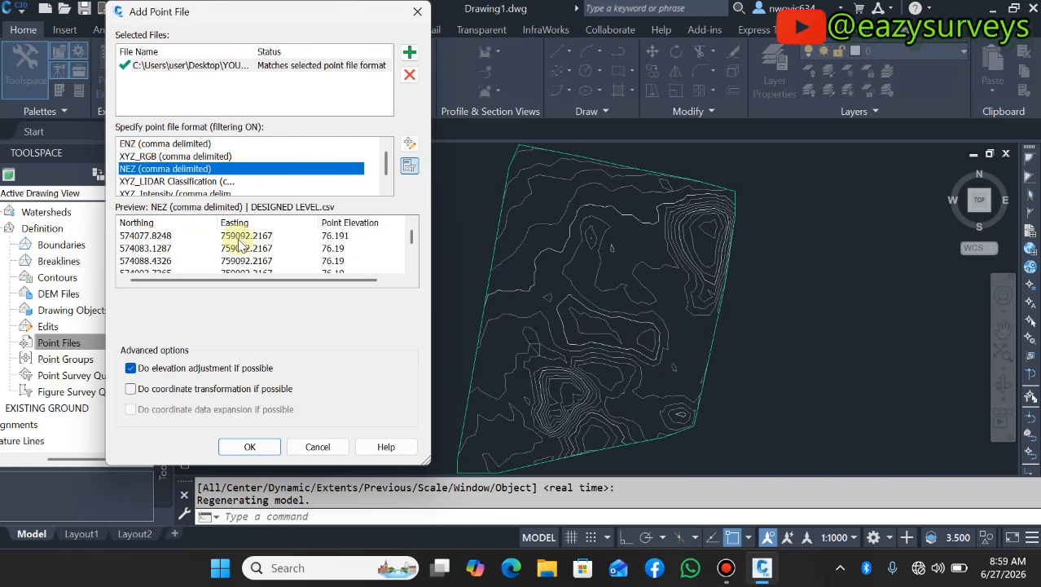
{"action": "left_click", "coordinate": [166, 145]}
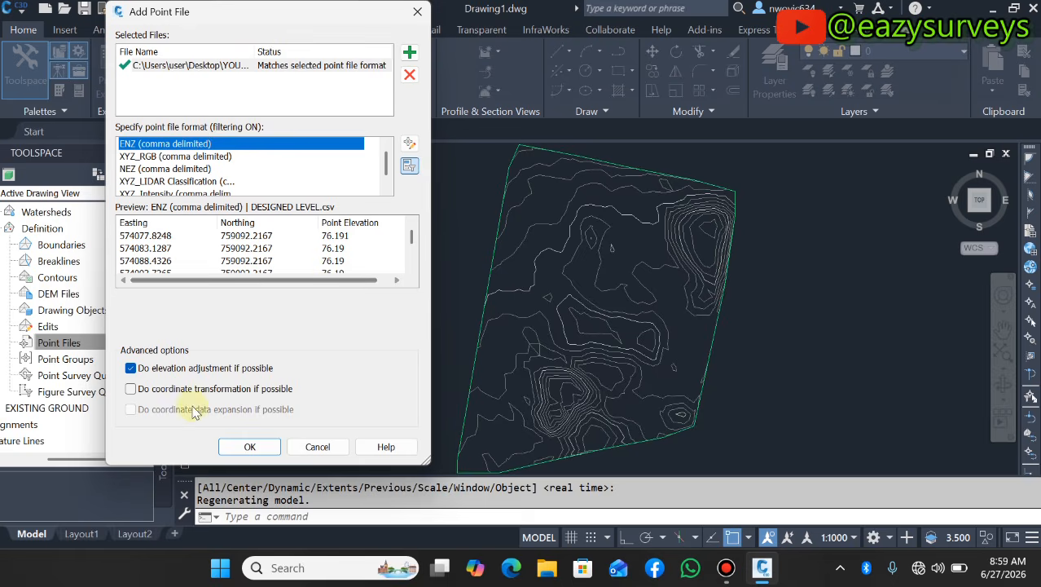
{"action": "left_click", "coordinate": [244, 447]}
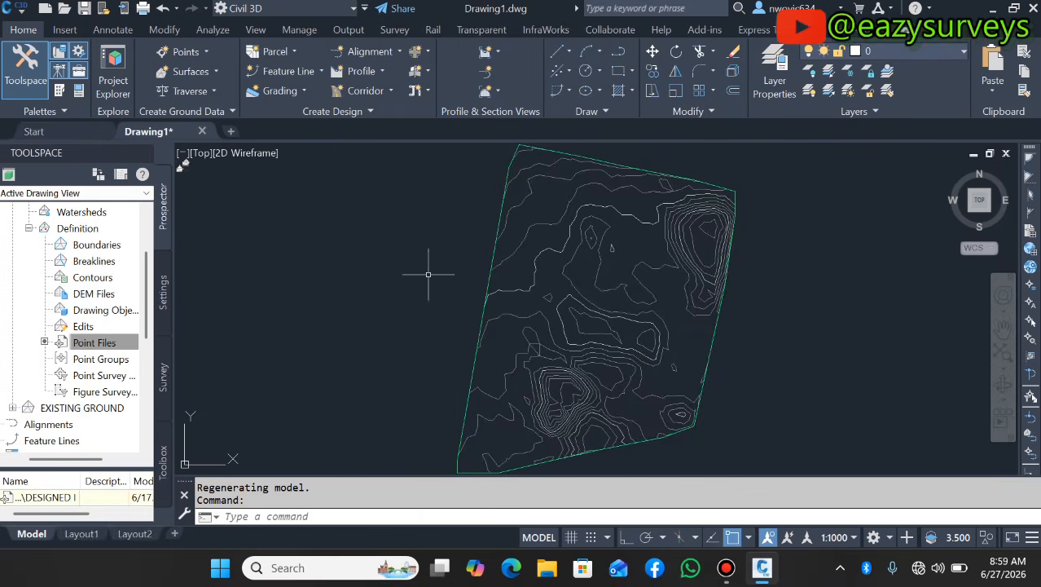
Step: Collapse the Definition node and the DESIGNED LEVEL surface, and select that surface in the tree
{"action": "left_click", "coordinate": [98, 342]}
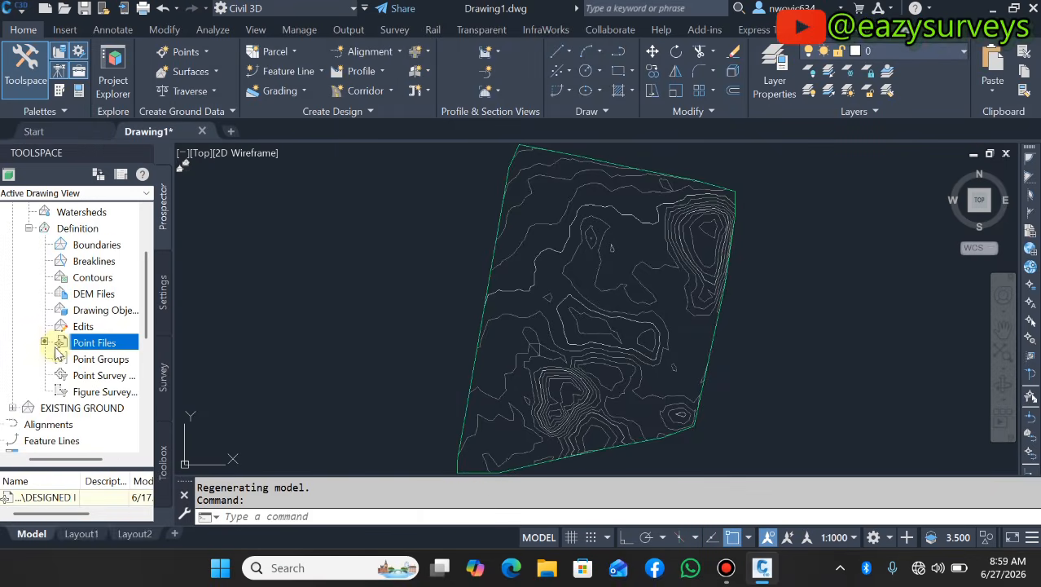
{"action": "left_click", "coordinate": [30, 232]}
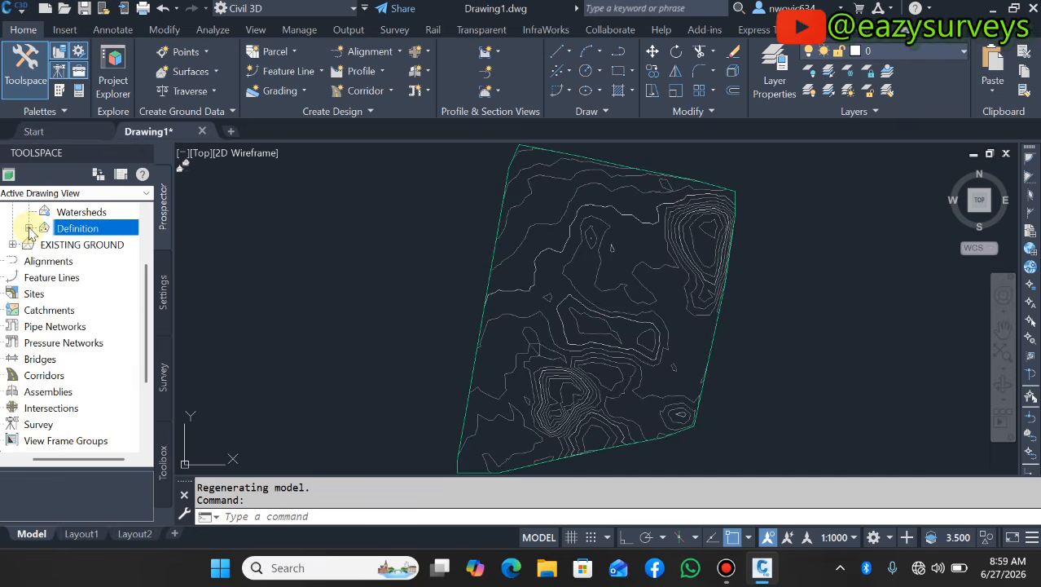
{"action": "scroll", "coordinate": [51, 261], "scroll_direction": "up", "scroll_amount": 1}
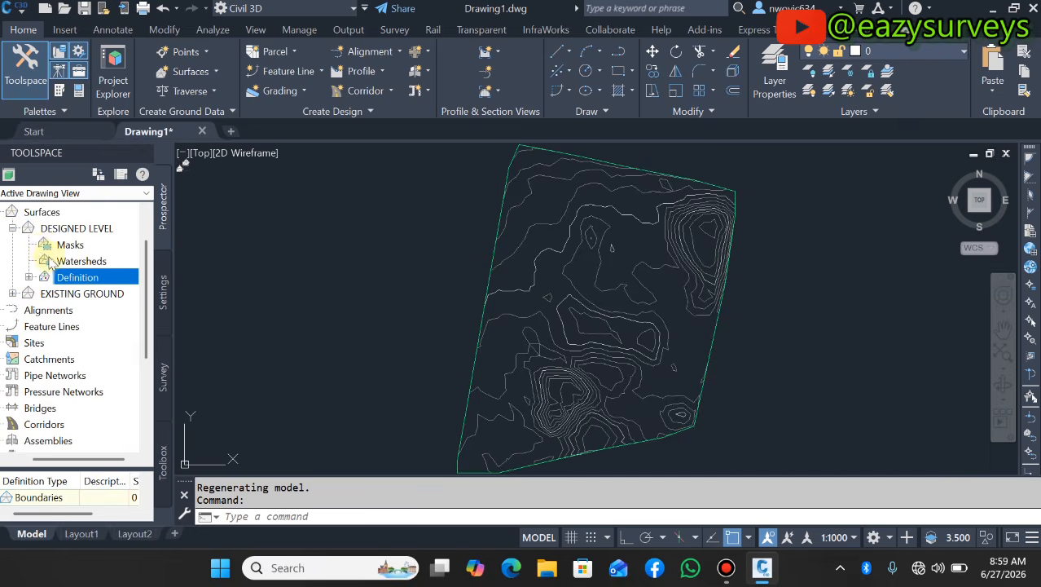
{"action": "left_click", "coordinate": [12, 231]}
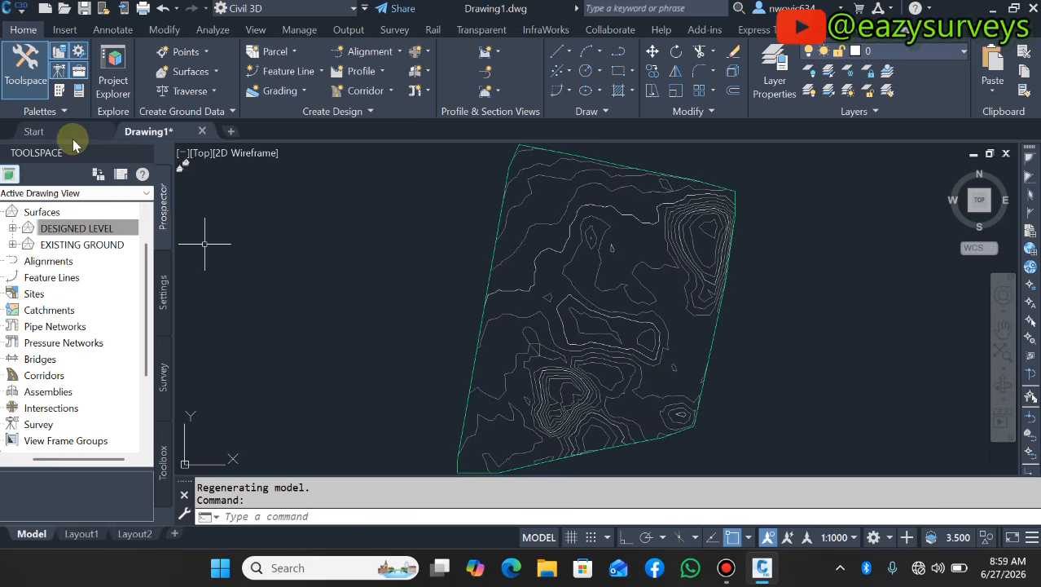
{"action": "left_click", "coordinate": [62, 229]}
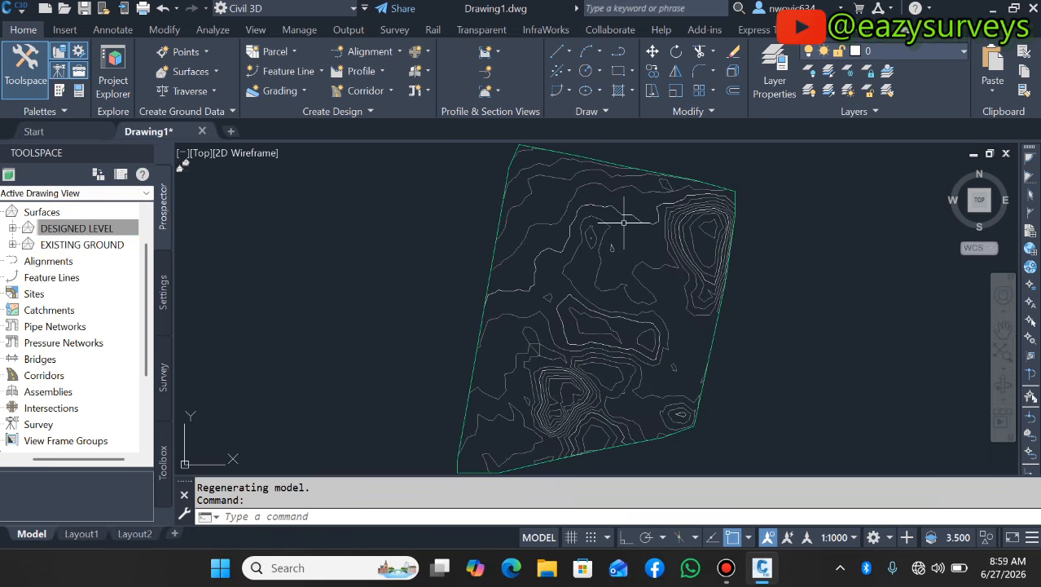
{"action": "mouse_move", "coordinate": [682, 254]}
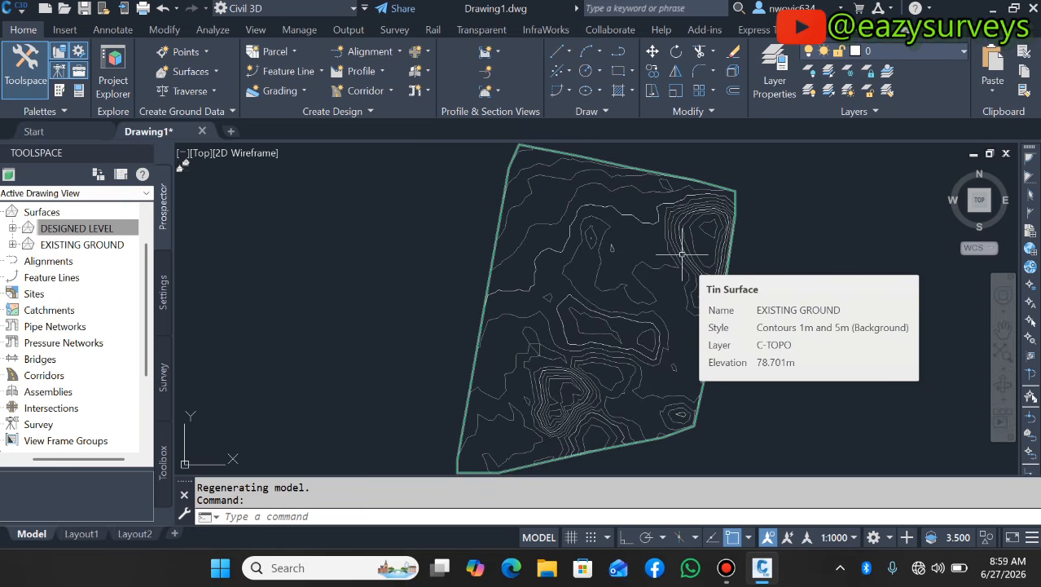
{"action": "left_click", "coordinate": [212, 30]}
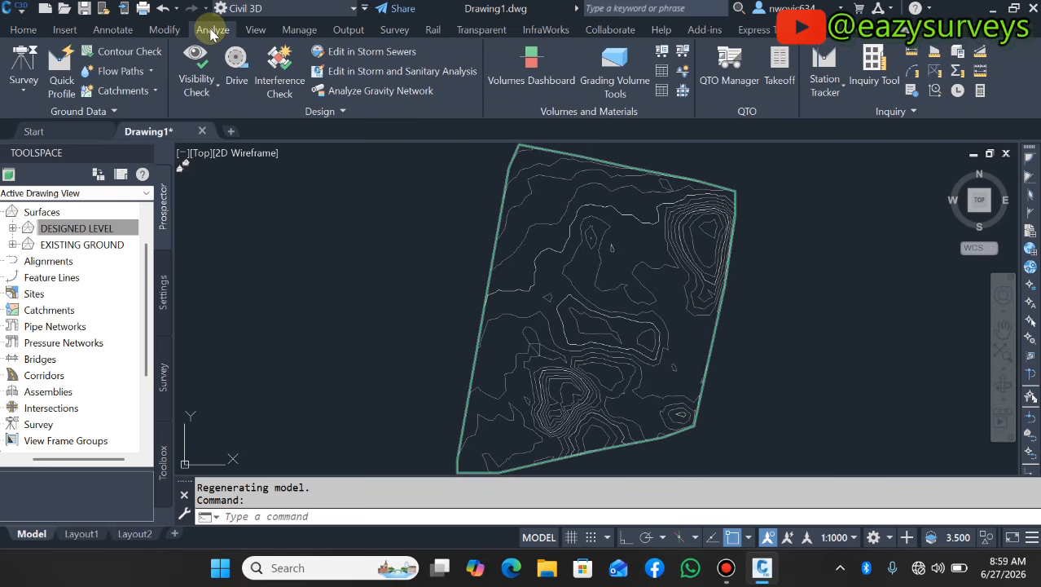
{"action": "left_click", "coordinate": [544, 85]}
{"action": "key", "text": "Escape"}
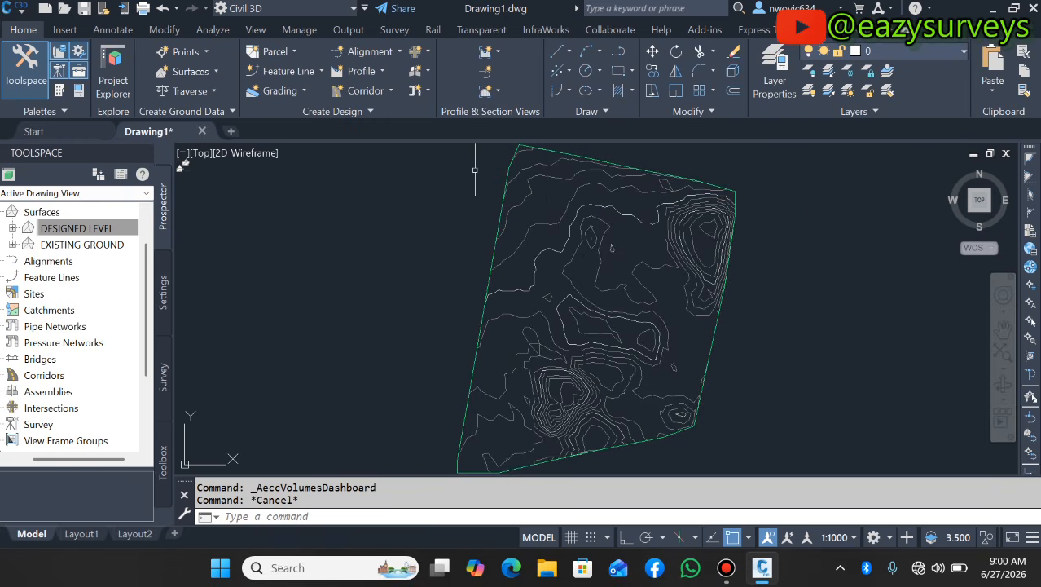
Step: Open the Volumes Dashboard from the contour surface in the drawing and start a new volume surface of type TIN volume surface
{"action": "left_click", "coordinate": [697, 259]}
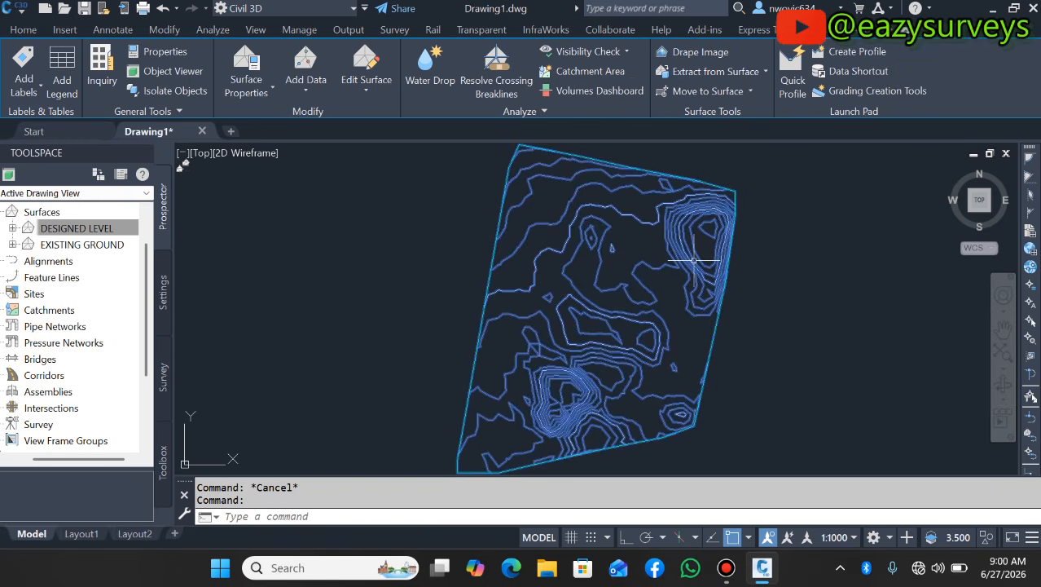
{"action": "left_click", "coordinate": [587, 93]}
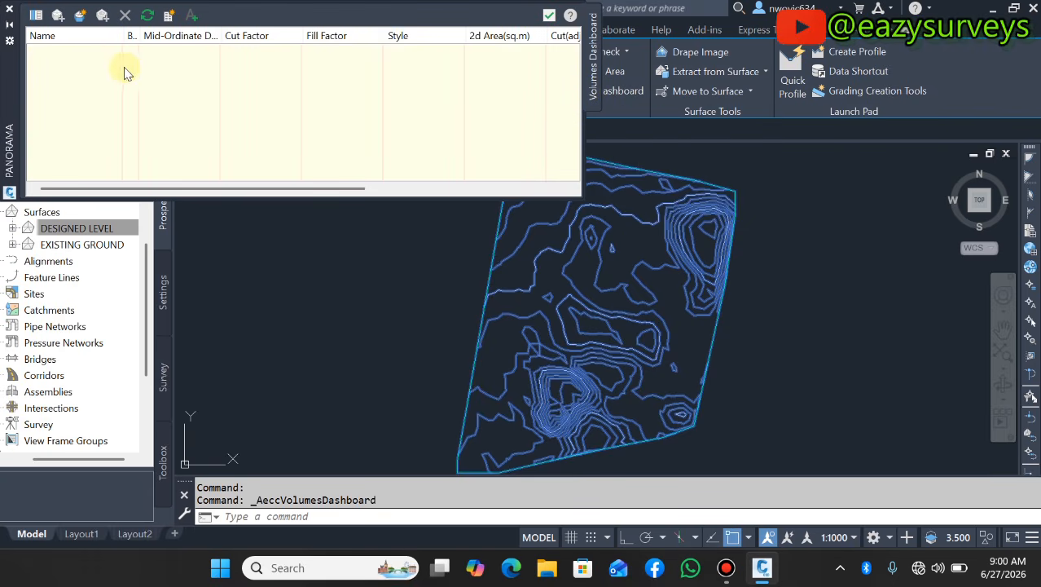
{"action": "left_click", "coordinate": [81, 15]}
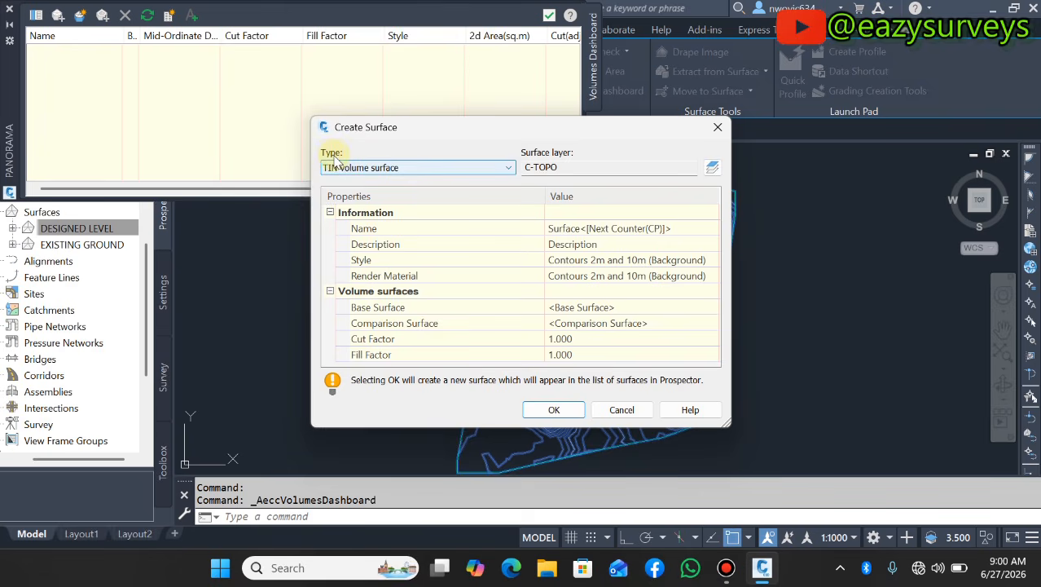
{"action": "left_click", "coordinate": [509, 169]}
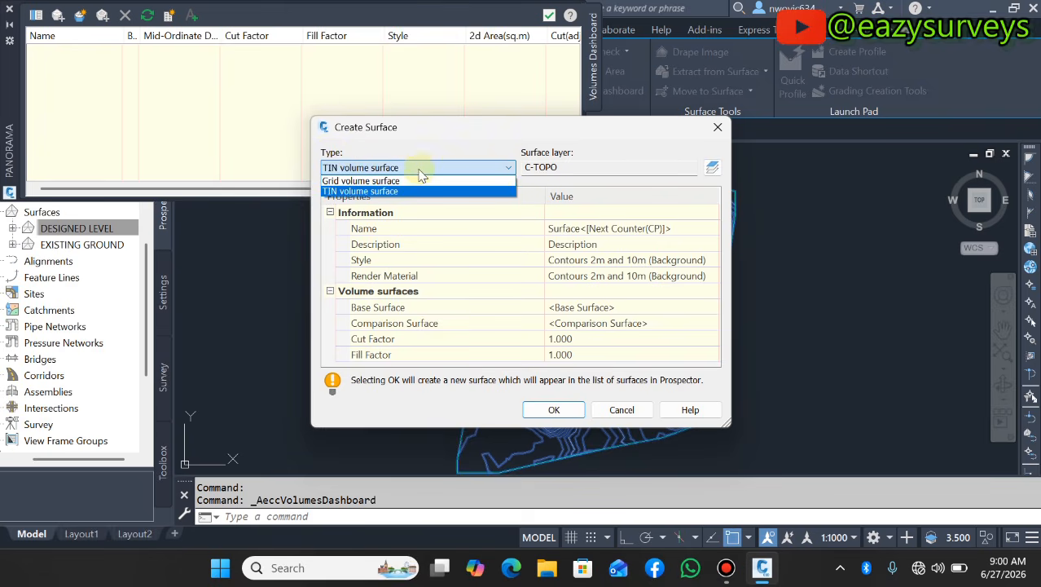
{"action": "left_click", "coordinate": [383, 194]}
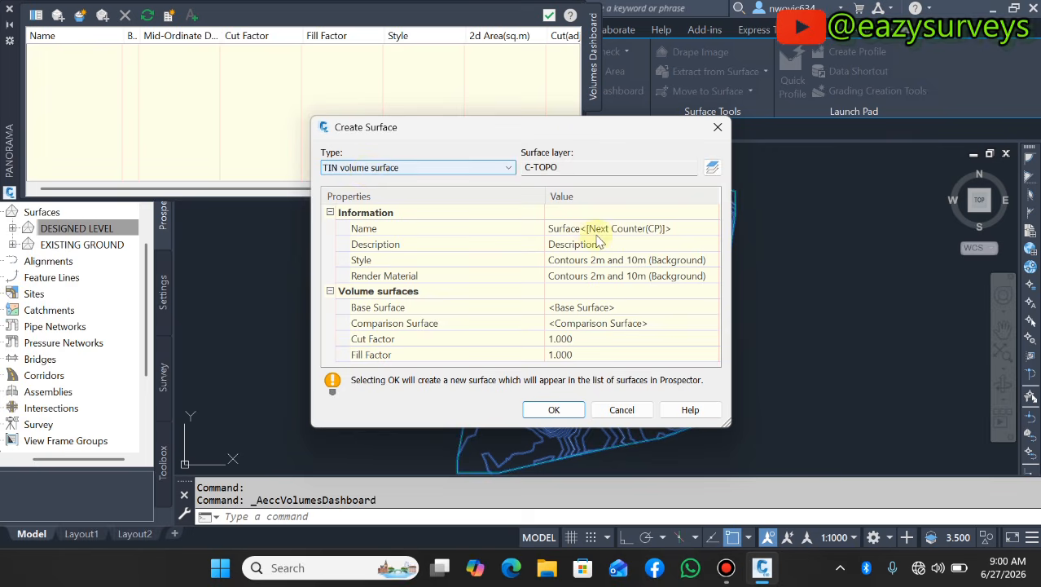
Step: Name the new volume surface CUT AND FILL and set its description to VOLUME
{"action": "left_click", "coordinate": [649, 228]}
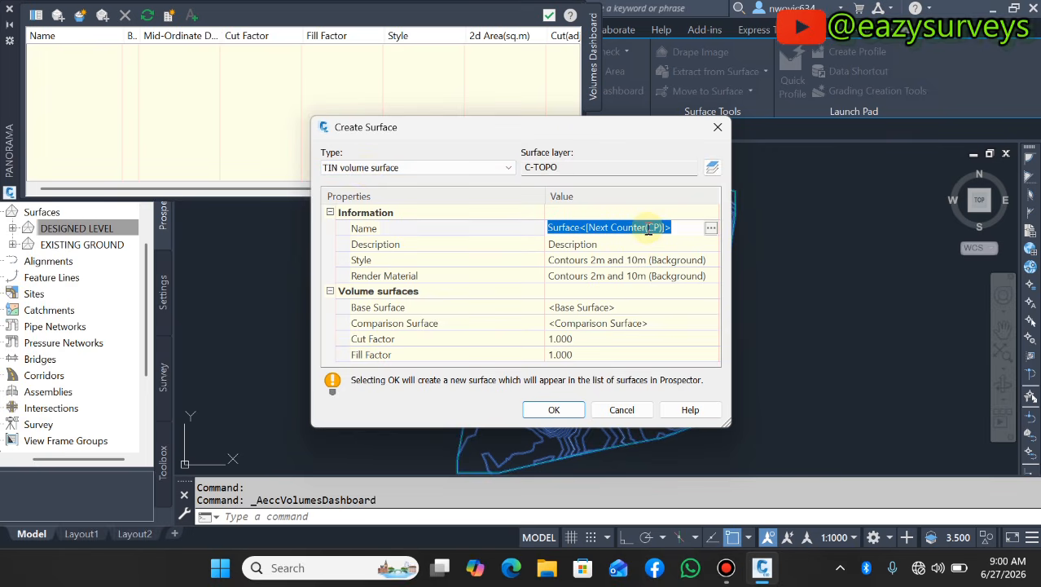
{"action": "type", "text": "CUT AND FILL"}
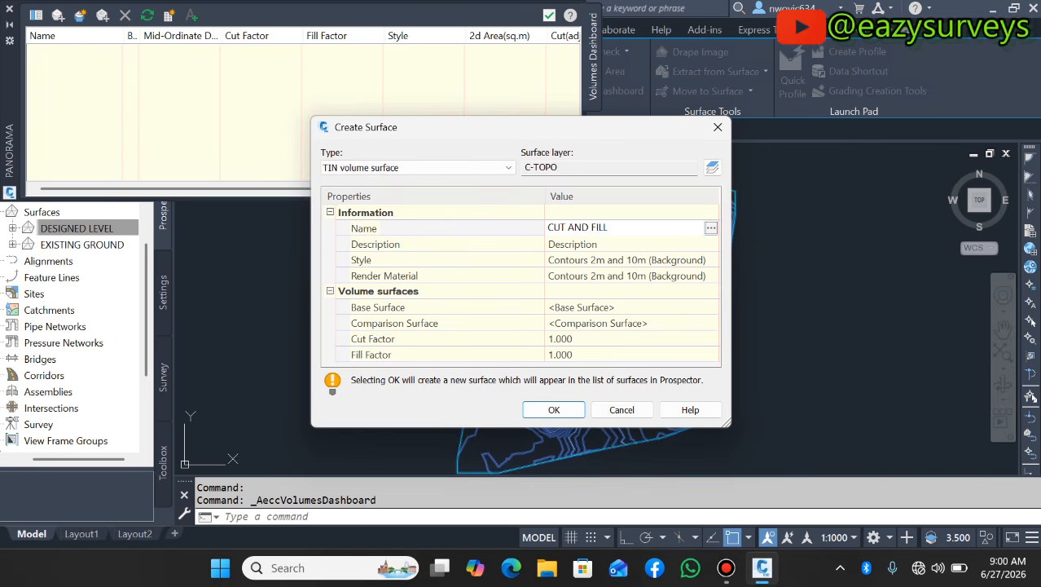
{"action": "left_click", "coordinate": [634, 244]}
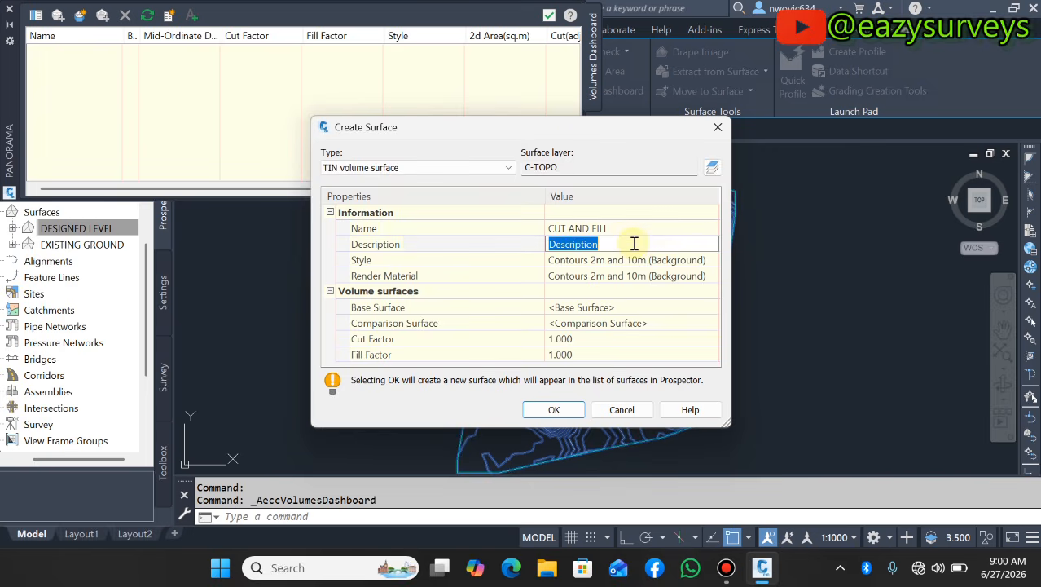
{"action": "type", "text": "VOLUME"}
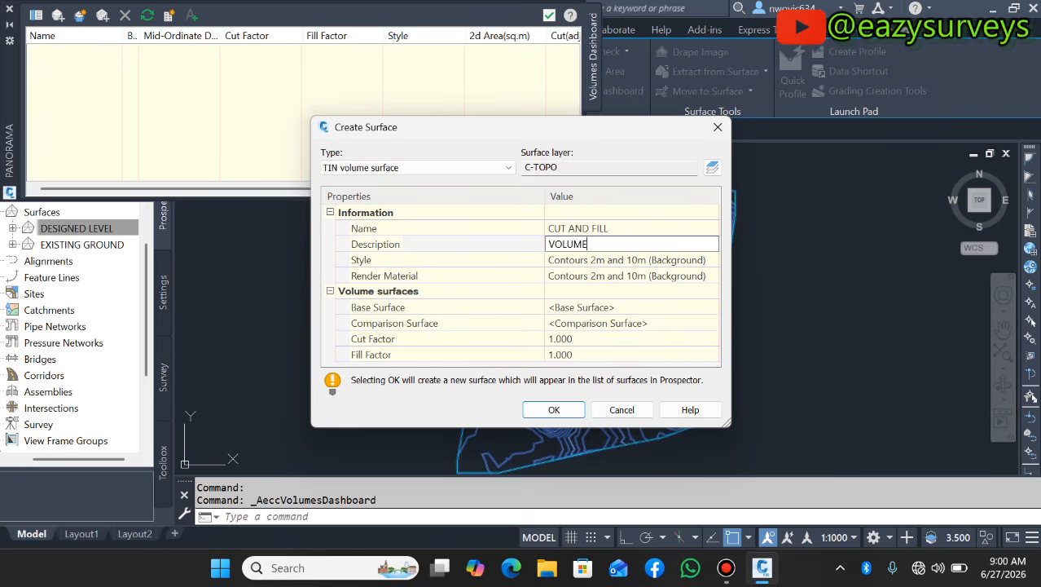
Step: Set the volume surface's style to Cut and Fill Banding 0.5m Interval (2D)
{"action": "left_click", "coordinate": [571, 261]}
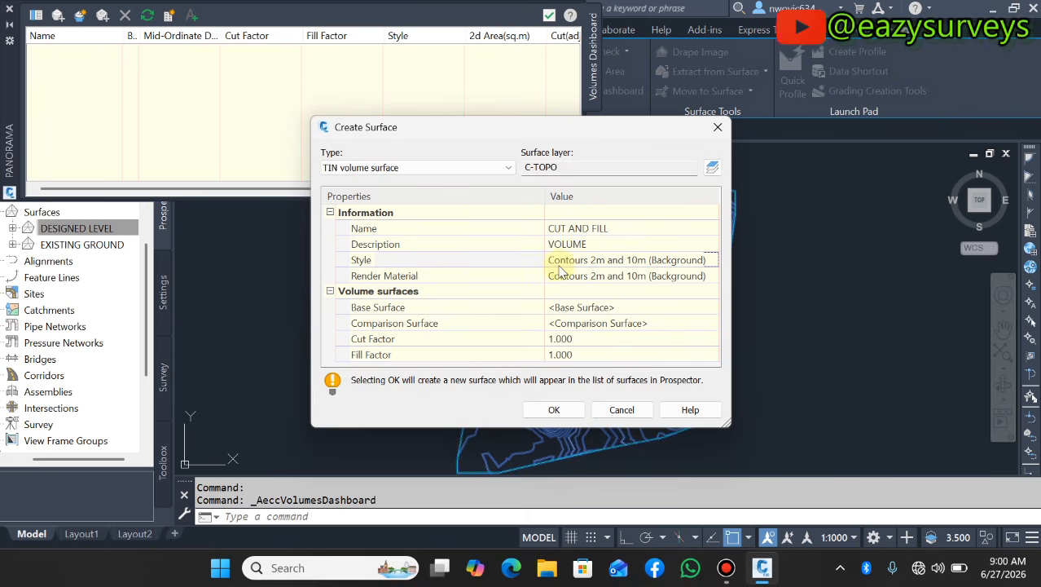
{"action": "left_click", "coordinate": [712, 261]}
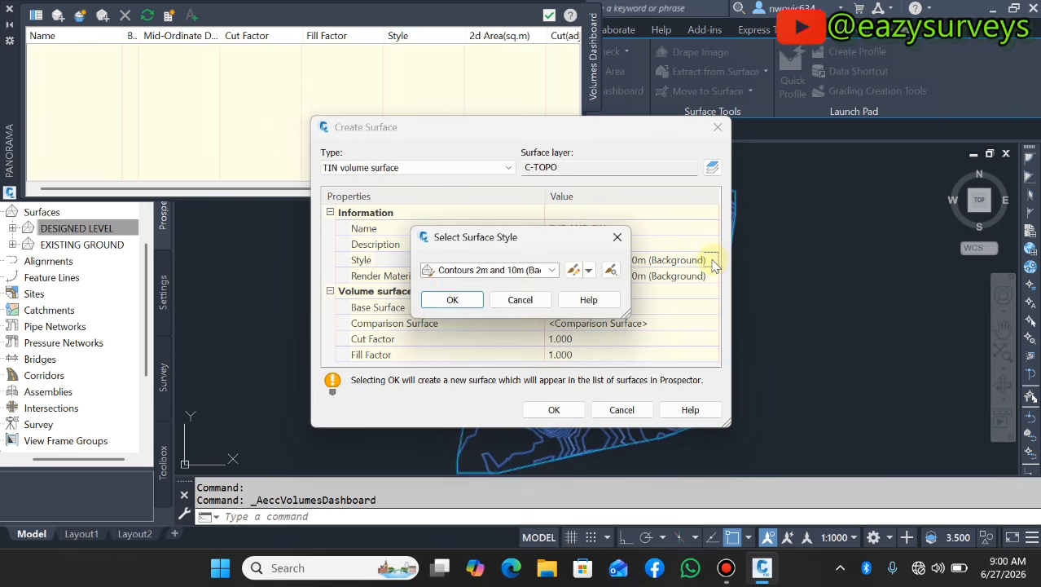
{"action": "left_click", "coordinate": [550, 270]}
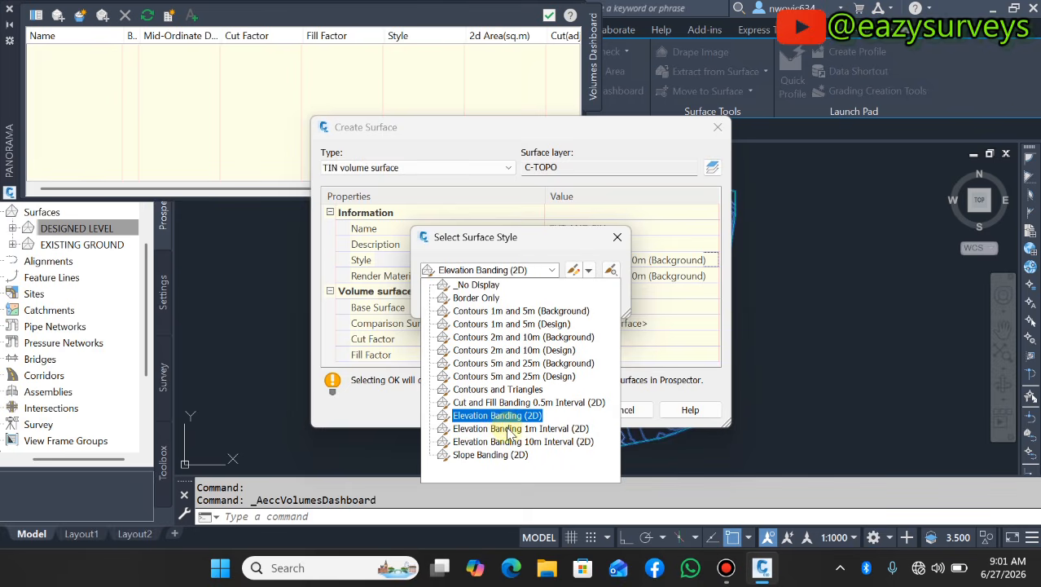
{"action": "left_click", "coordinate": [554, 403]}
{"action": "left_click", "coordinate": [456, 303]}
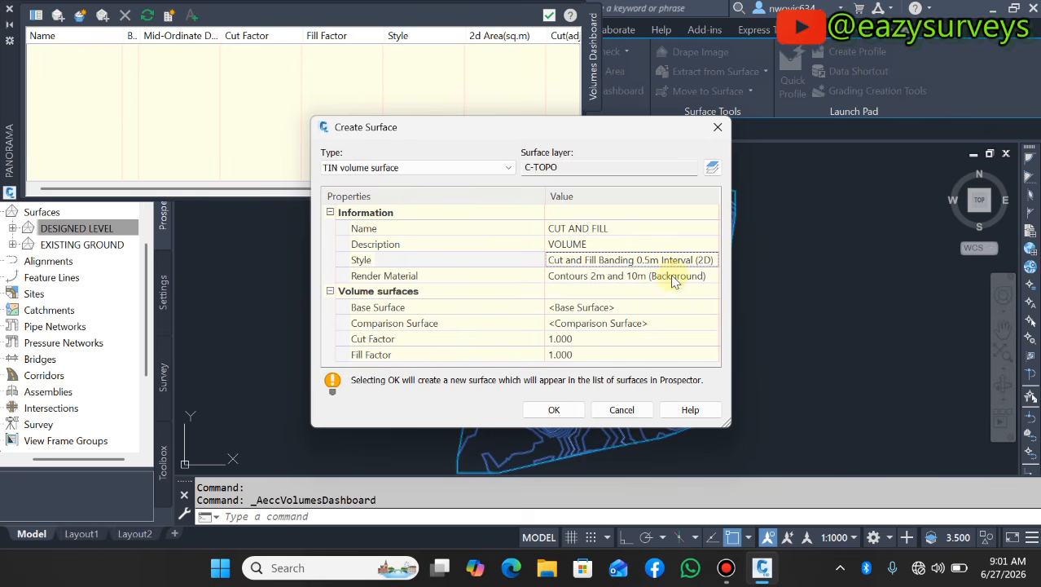
Step: Set the volume surface's render material to ByLayer
{"action": "left_click", "coordinate": [708, 276]}
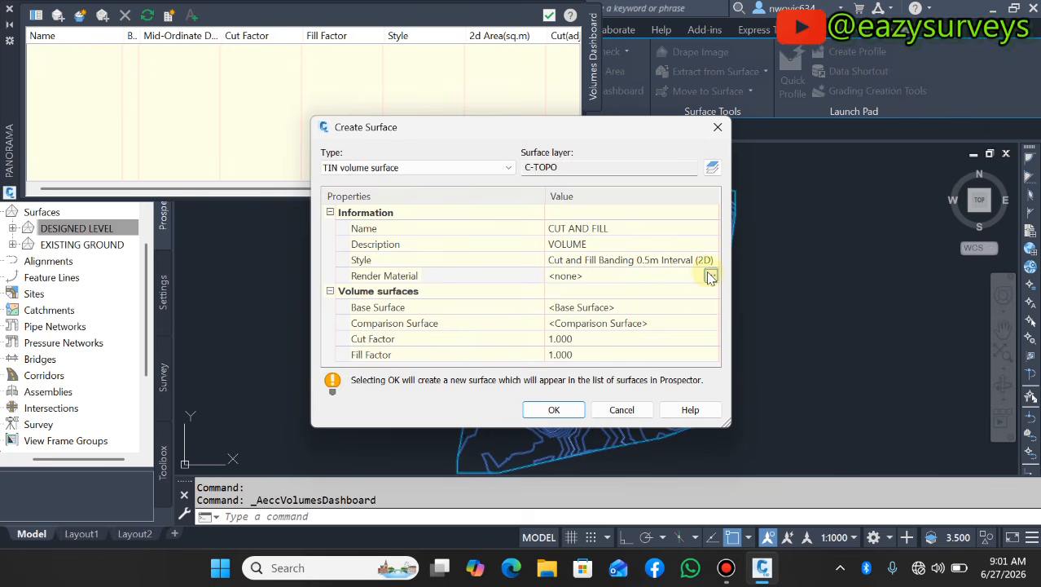
{"action": "left_click", "coordinate": [709, 276]}
{"action": "left_click", "coordinate": [588, 271]}
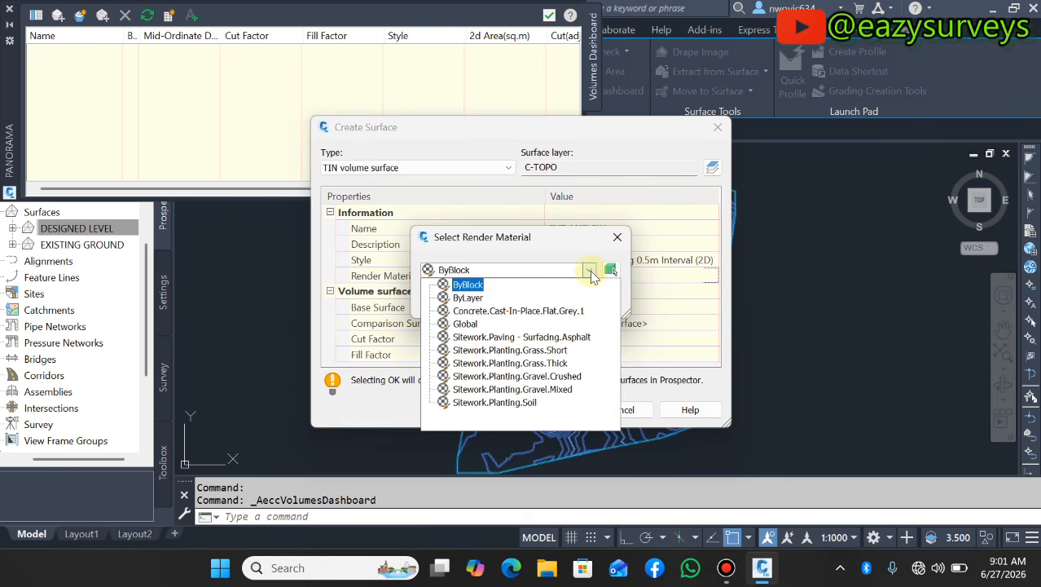
{"action": "left_click", "coordinate": [468, 297]}
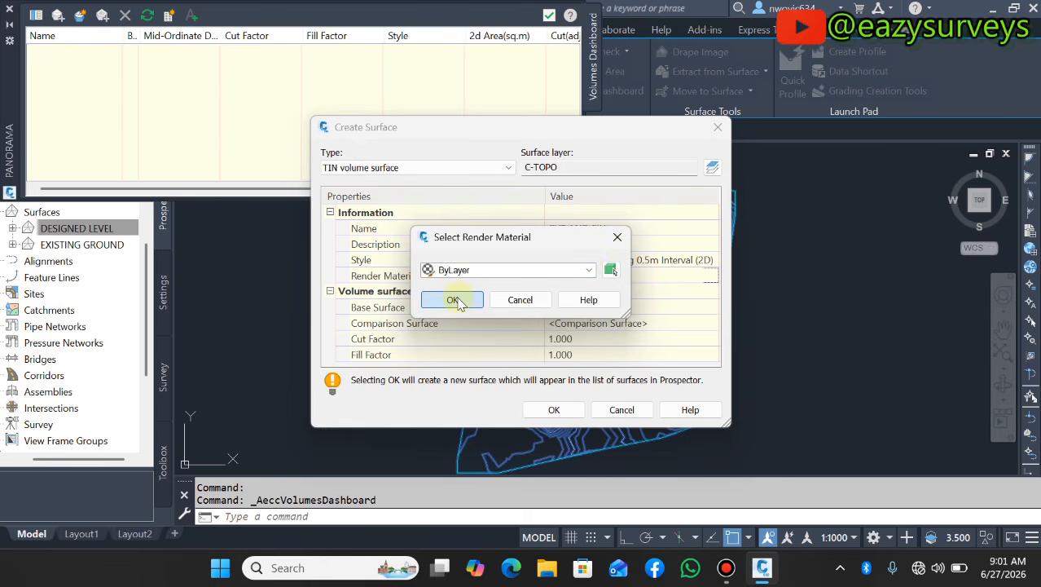
{"action": "left_click", "coordinate": [453, 299]}
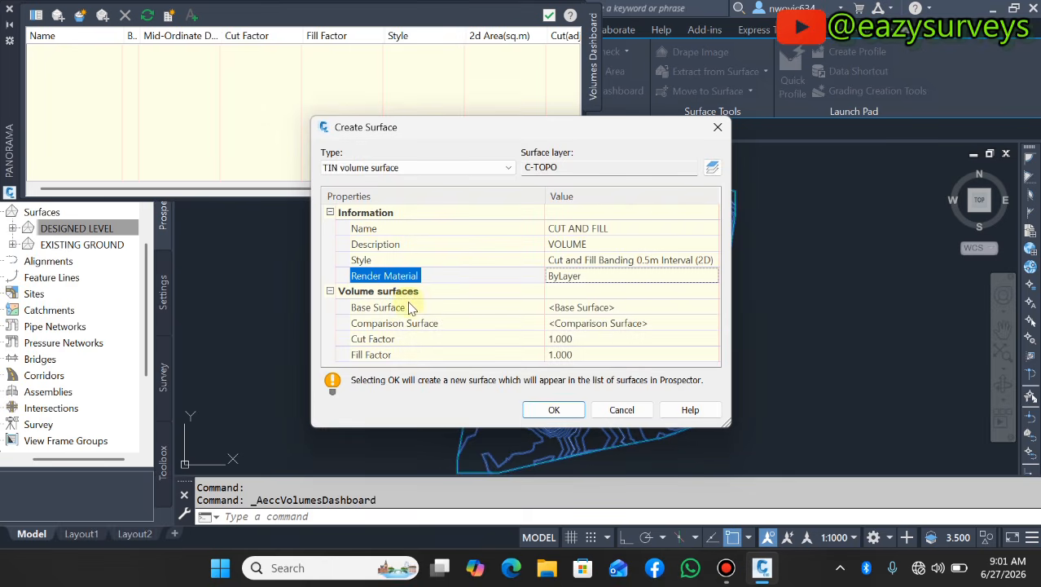
Step: Assign EXISTING GROUND as the base surface and DESIGNED LEVEL as the comparison surface
{"action": "left_click", "coordinate": [604, 310]}
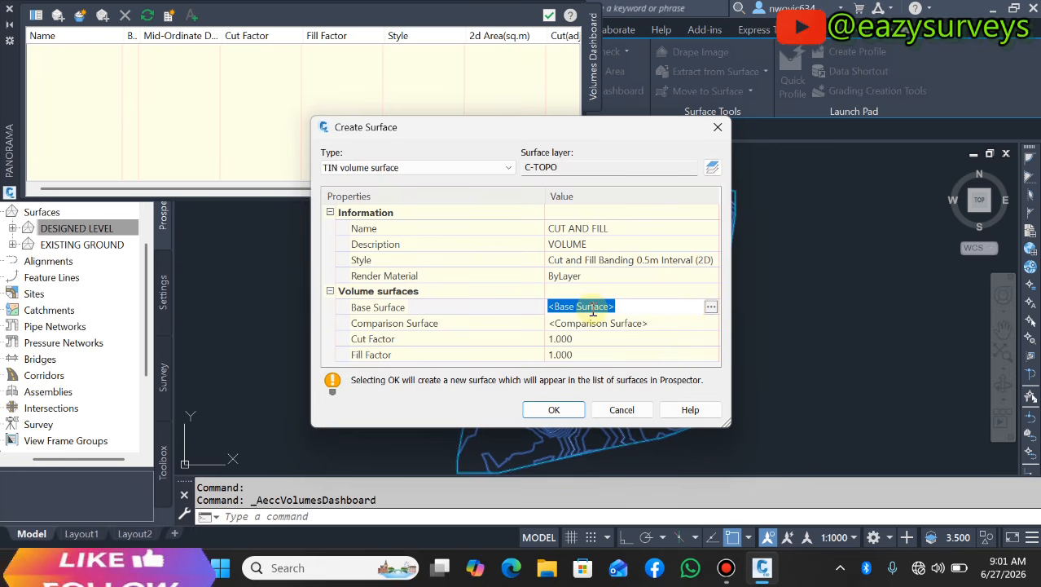
{"action": "left_click", "coordinate": [710, 308]}
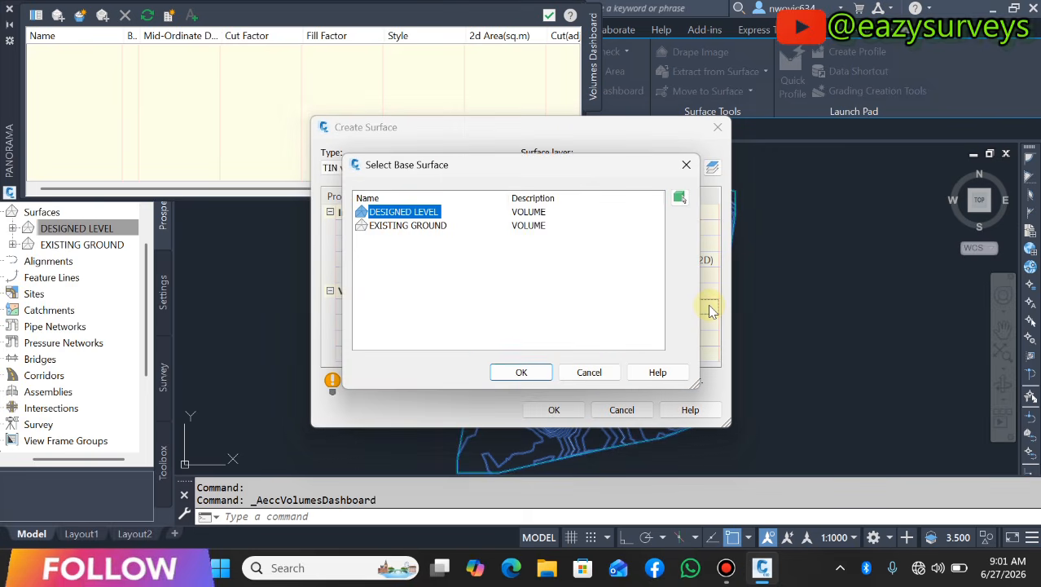
{"action": "left_click", "coordinate": [408, 230]}
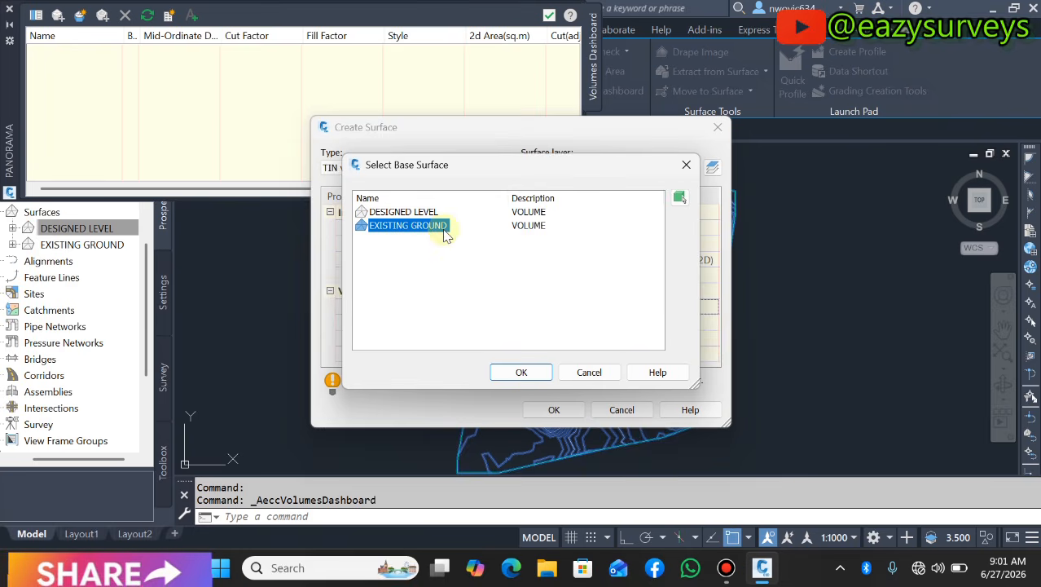
{"action": "left_click", "coordinate": [522, 373]}
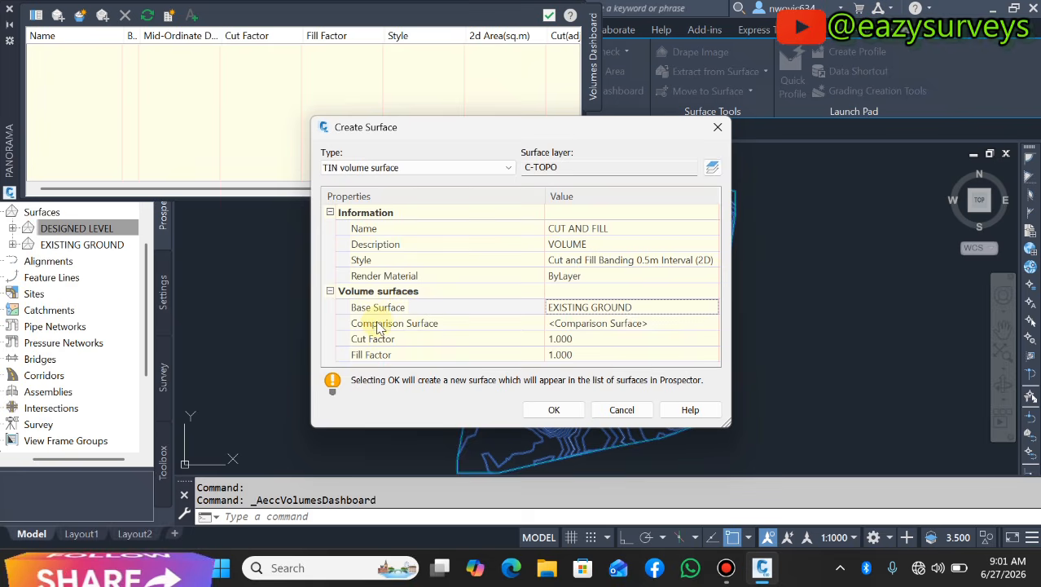
{"action": "left_click", "coordinate": [707, 325]}
{"action": "left_click", "coordinate": [711, 324]}
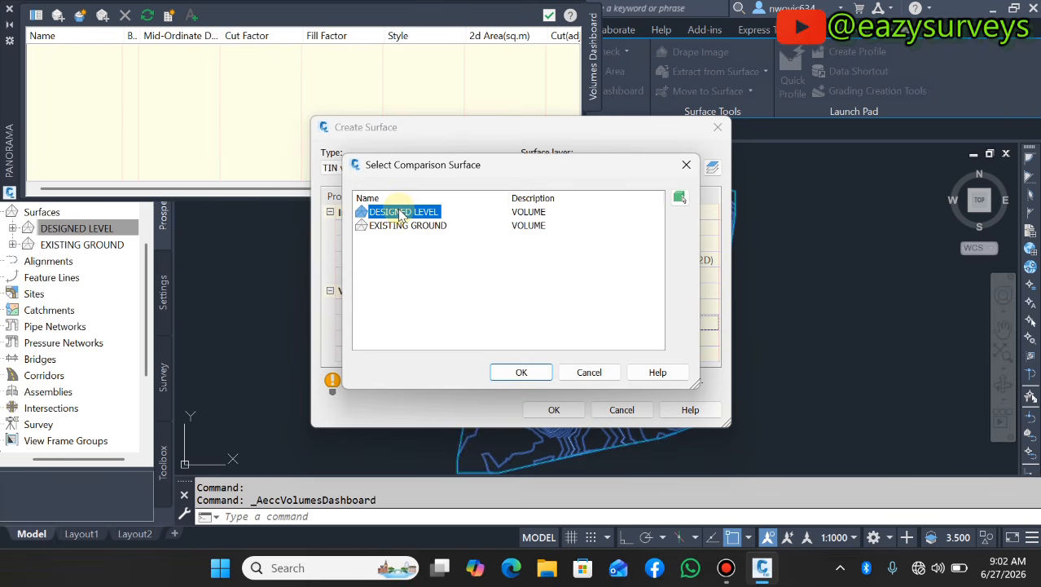
{"action": "left_click", "coordinate": [518, 370]}
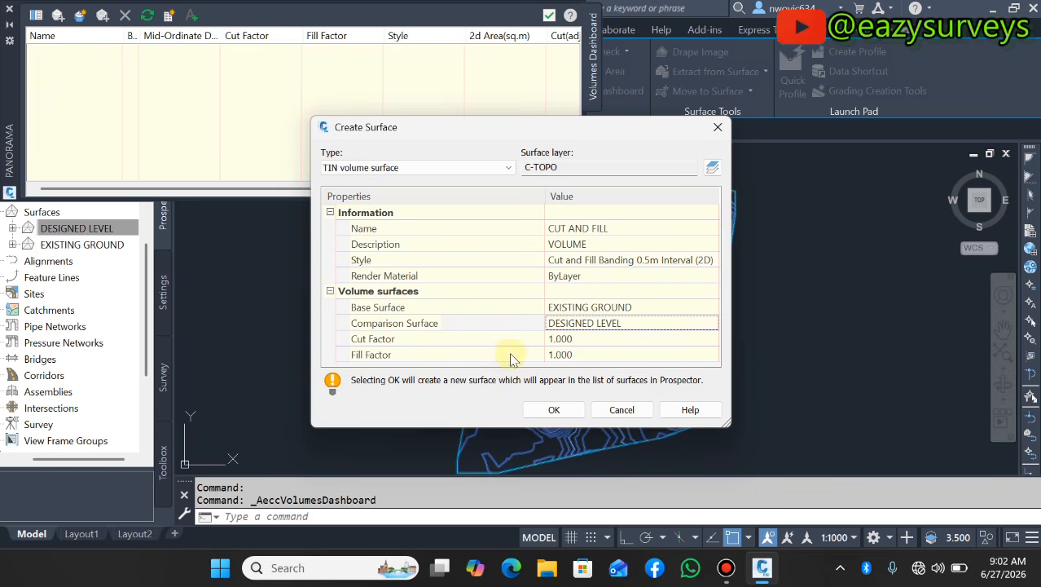
Step: Check the base surface, comparison surface and cut factor entries, and create the CUT AND FILL volume surface
{"action": "left_click", "coordinate": [634, 308]}
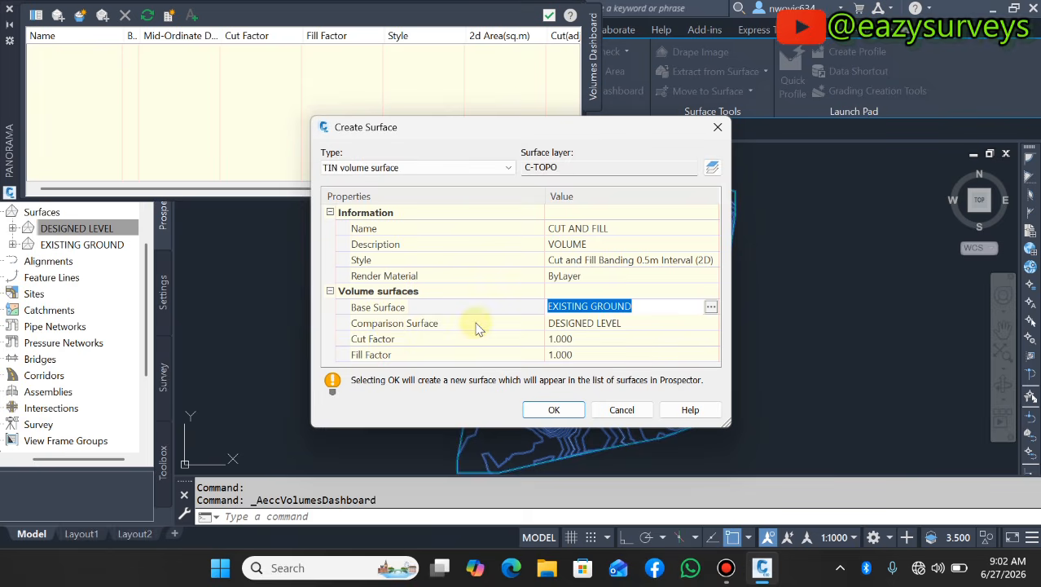
{"action": "left_click", "coordinate": [604, 325]}
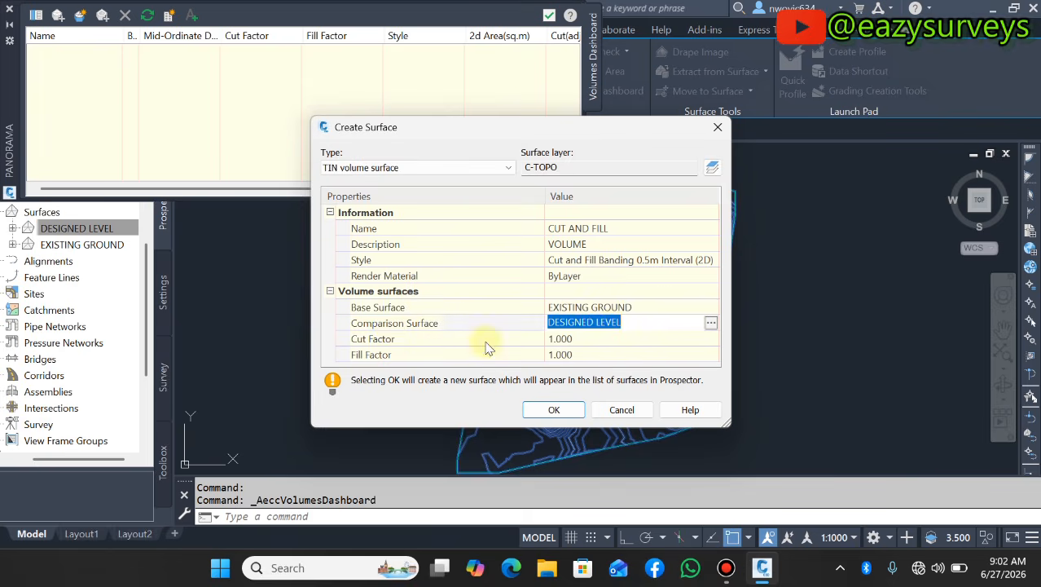
{"action": "left_click", "coordinate": [574, 337]}
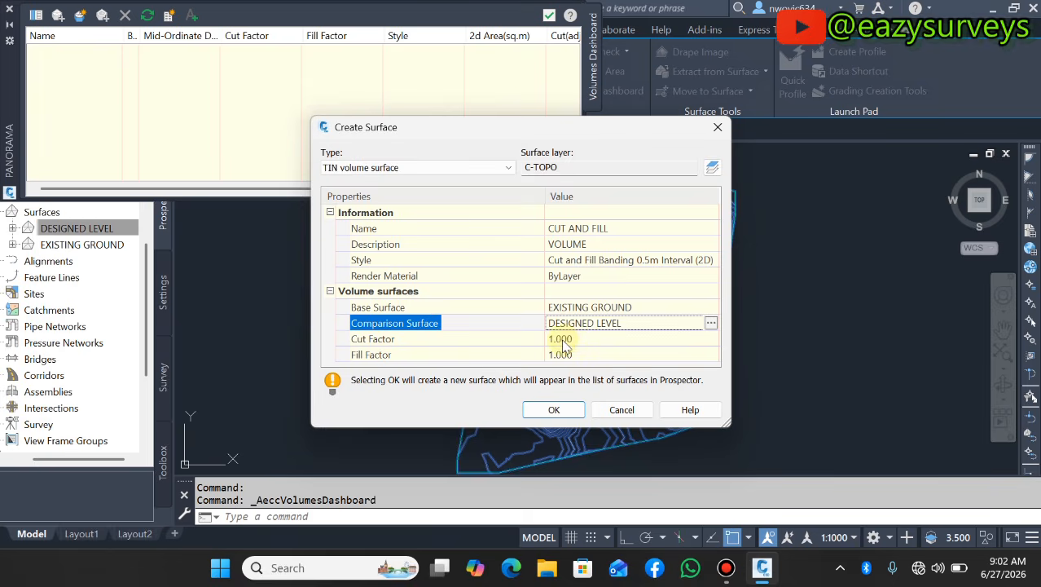
{"action": "left_click", "coordinate": [568, 341]}
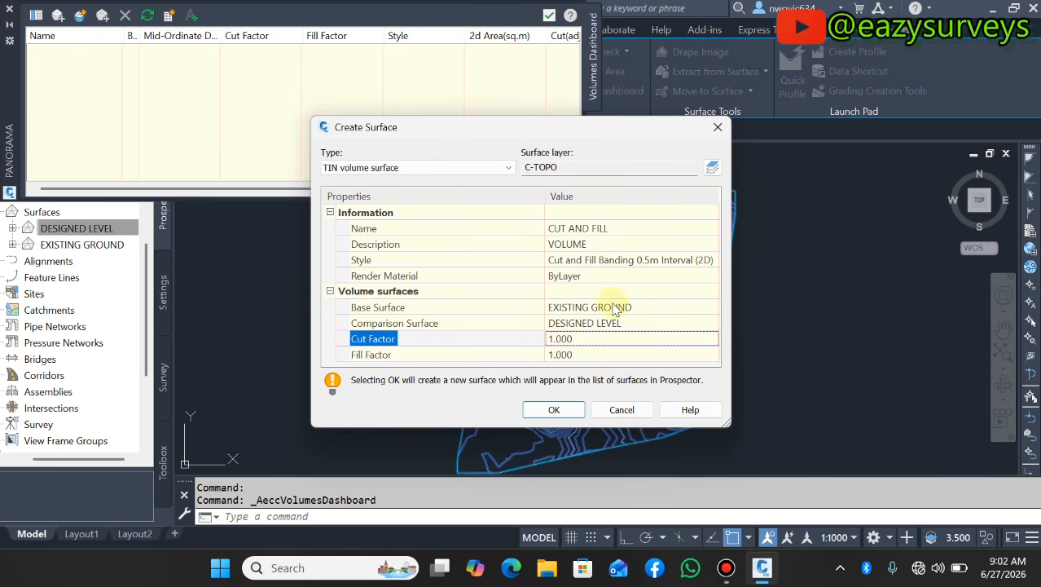
{"action": "left_click", "coordinate": [555, 409]}
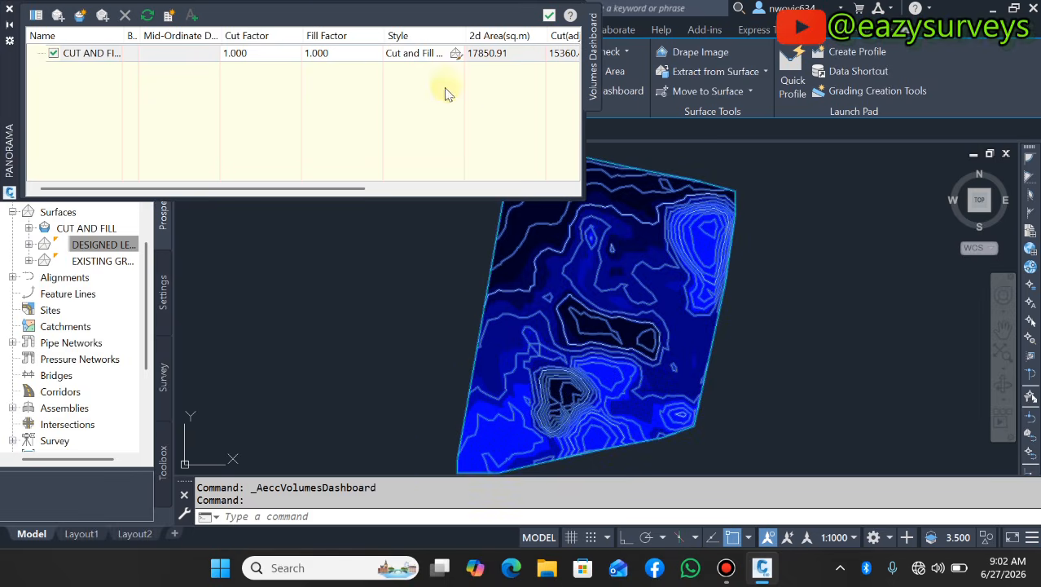
Step: Examine the adjusted cut, fill and net volumes and the net graph of the CUT AND FILL surface in the Volumes Dashboard
{"action": "left_click_drag", "start_coordinate": [333, 186], "coordinate": [481, 214]}
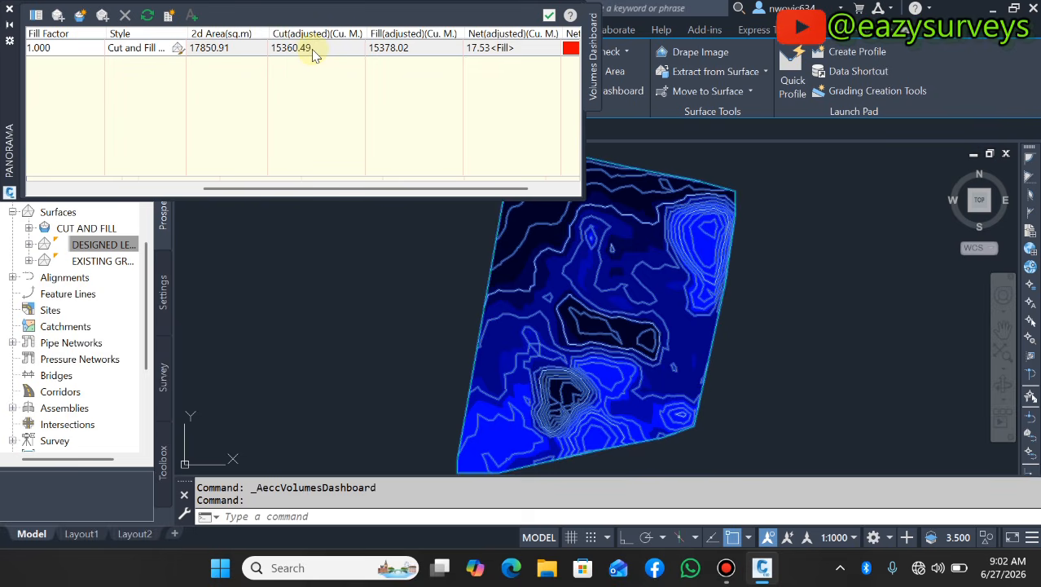
{"action": "mouse_move", "coordinate": [304, 51]}
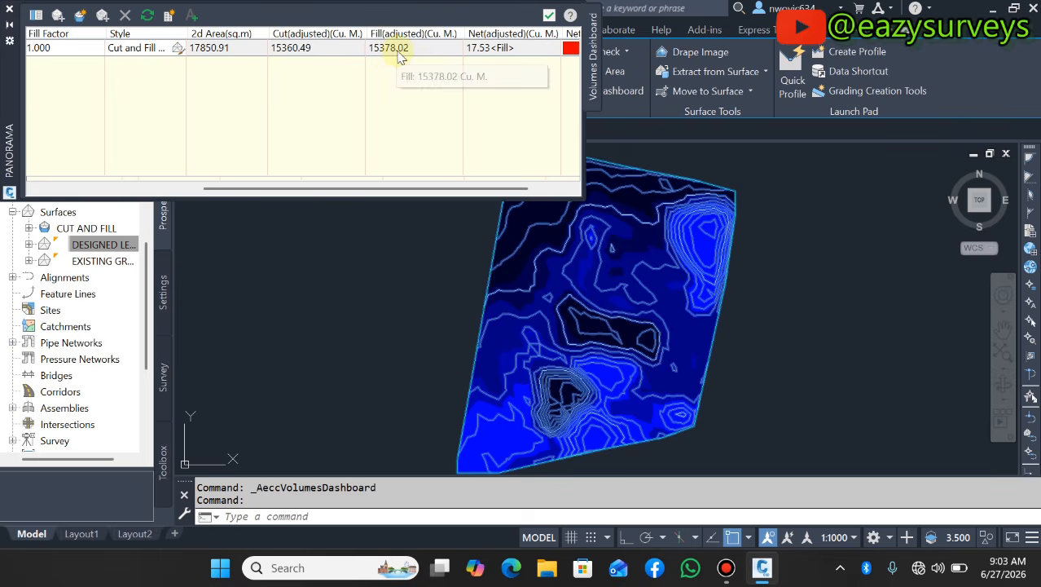
{"action": "mouse_move", "coordinate": [410, 54]}
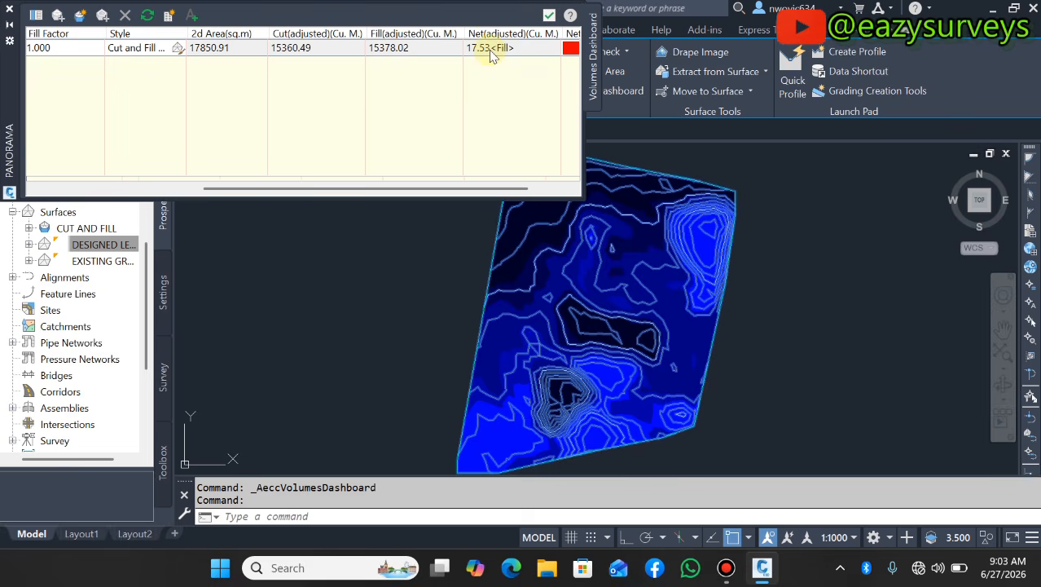
{"action": "left_click_drag", "start_coordinate": [487, 187], "coordinate": [506, 192]}
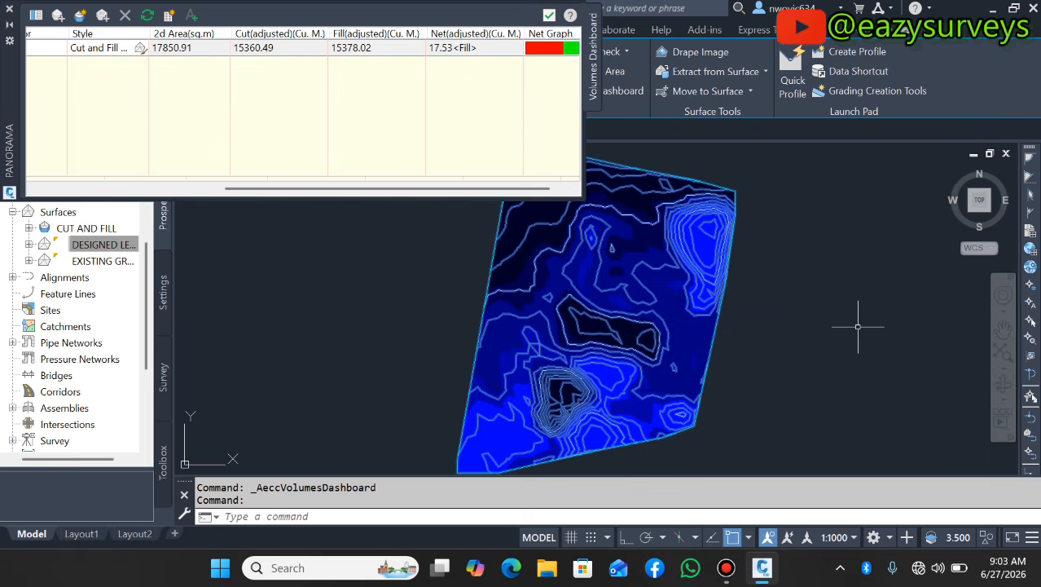
Step: Insert the Cut/Fill Summary table into the drawing just below the surface
{"action": "left_click", "coordinate": [193, 15]}
{"action": "scroll", "coordinate": [670, 346], "scroll_direction": "down", "scroll_amount": 3}
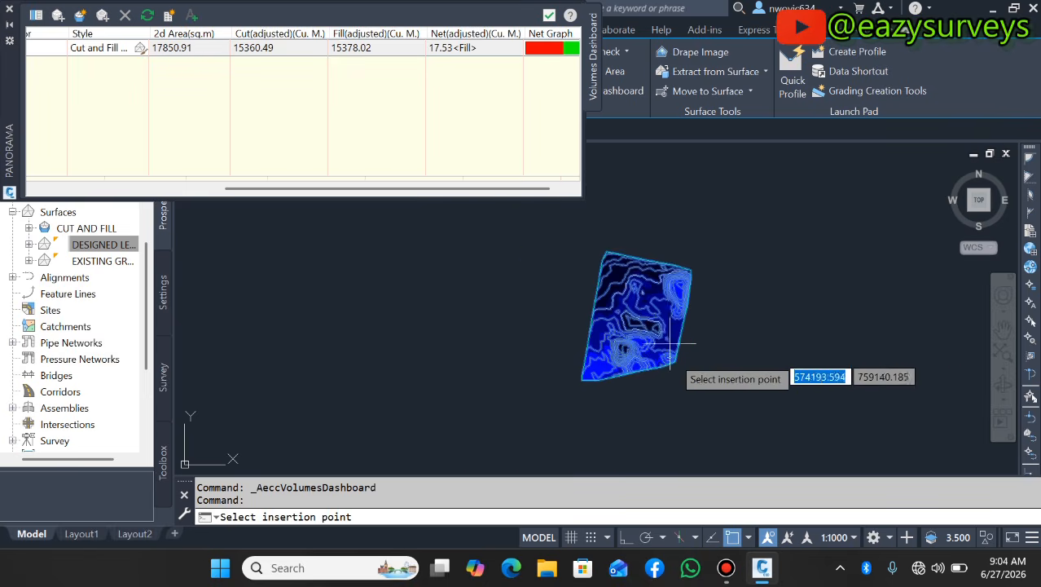
{"action": "left_click", "coordinate": [626, 406]}
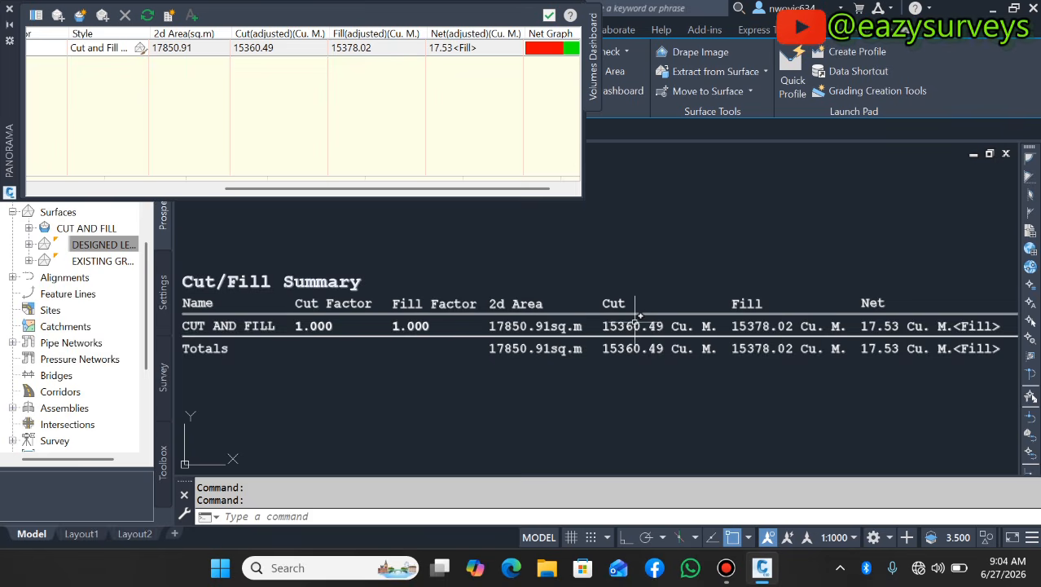
{"action": "scroll", "coordinate": [634, 317], "scroll_direction": "up", "scroll_amount": 2}
{"action": "scroll", "coordinate": [552, 370], "scroll_direction": "down", "scroll_amount": 3}
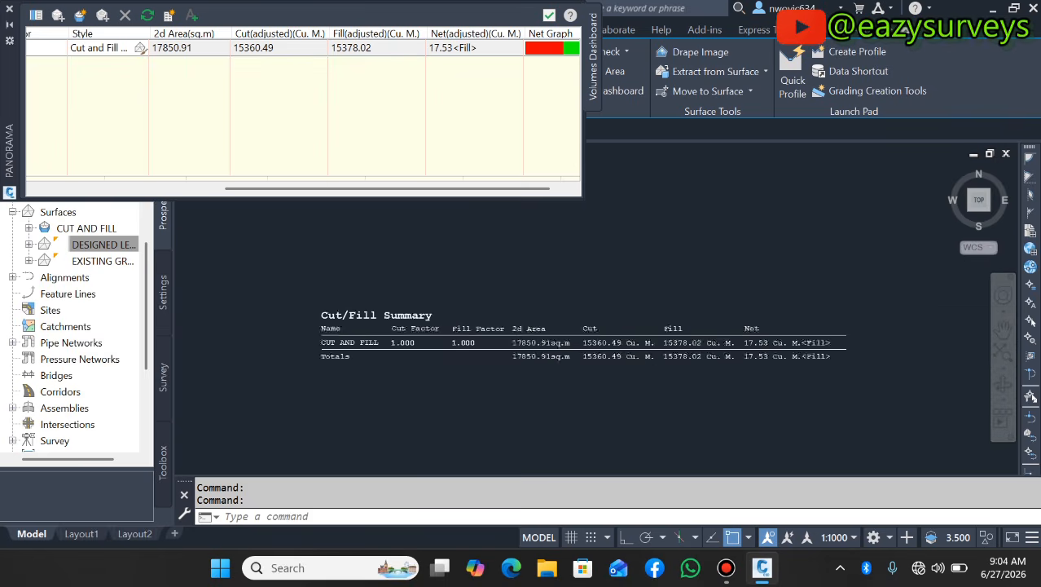
Step: Change the CUT AND FILL volume surface's style to Elevation Banding (2D)
{"action": "scroll", "coordinate": [676, 351], "scroll_direction": "down", "scroll_amount": 5}
{"action": "scroll", "coordinate": [658, 332], "scroll_direction": "up", "scroll_amount": 3}
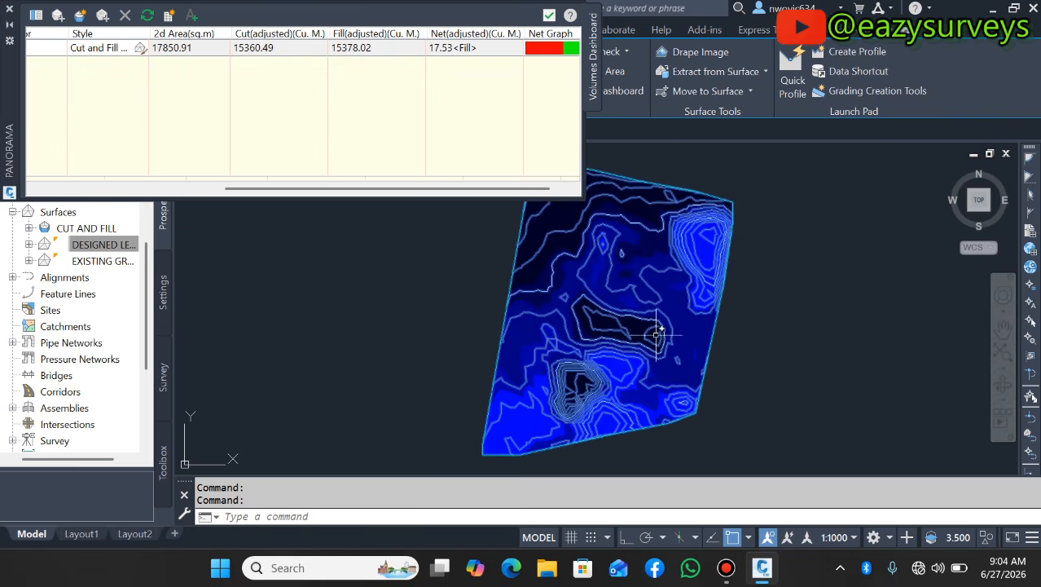
{"action": "scroll", "coordinate": [657, 332], "scroll_direction": "up", "scroll_amount": 2}
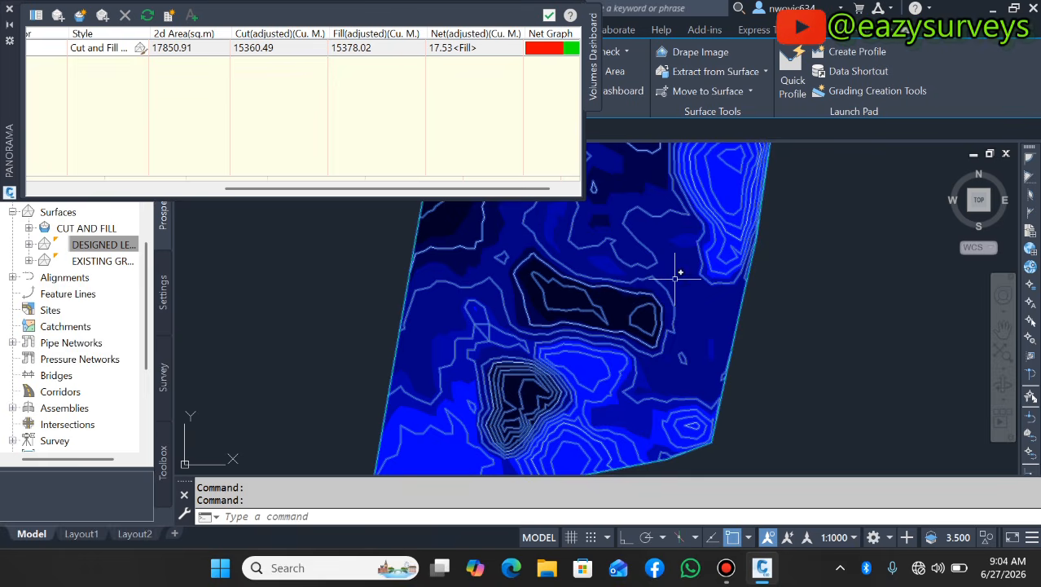
{"action": "scroll", "coordinate": [692, 261], "scroll_direction": "down", "scroll_amount": 2}
{"action": "scroll", "coordinate": [702, 231], "scroll_direction": "up", "scroll_amount": 2}
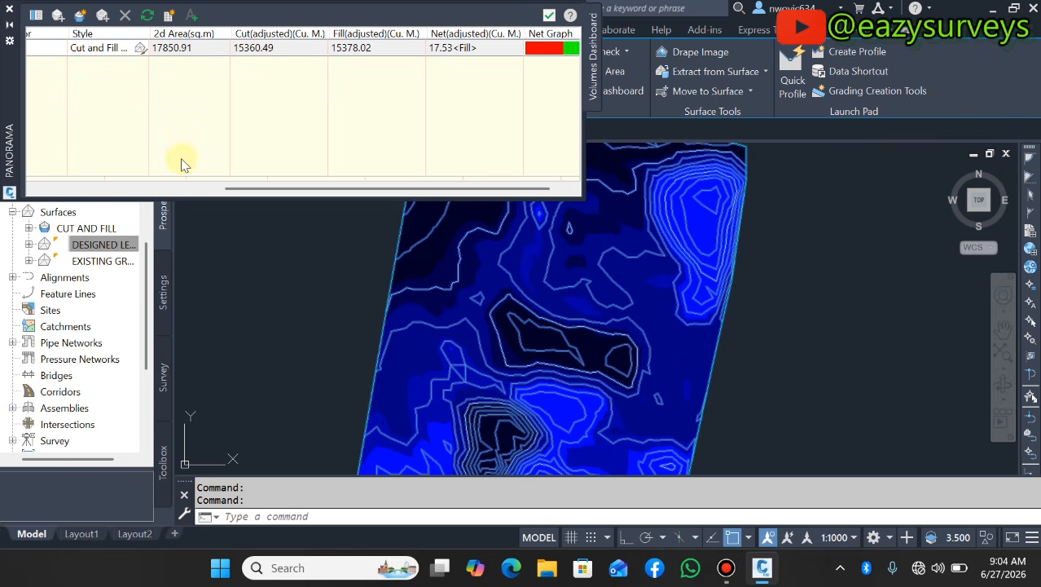
{"action": "left_click_drag", "start_coordinate": [232, 188], "coordinate": [196, 192]}
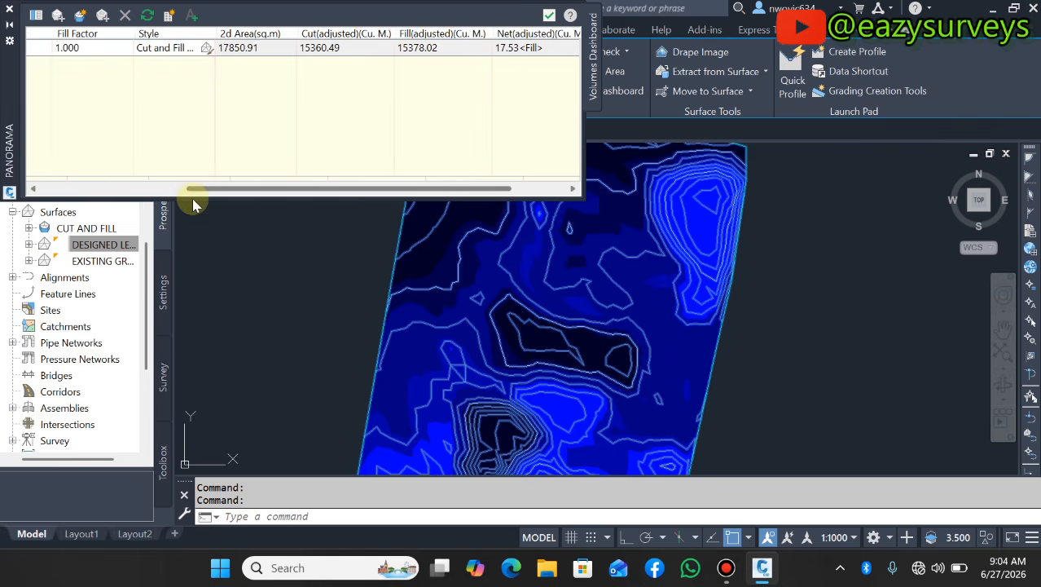
{"action": "left_click", "coordinate": [207, 47]}
{"action": "left_click", "coordinate": [205, 48]}
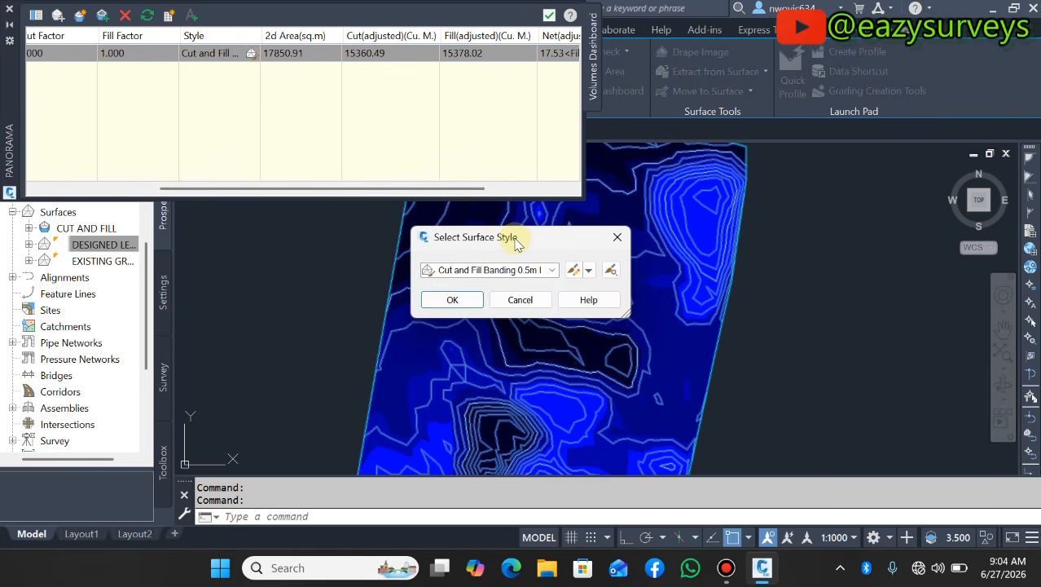
{"action": "left_click", "coordinate": [551, 270]}
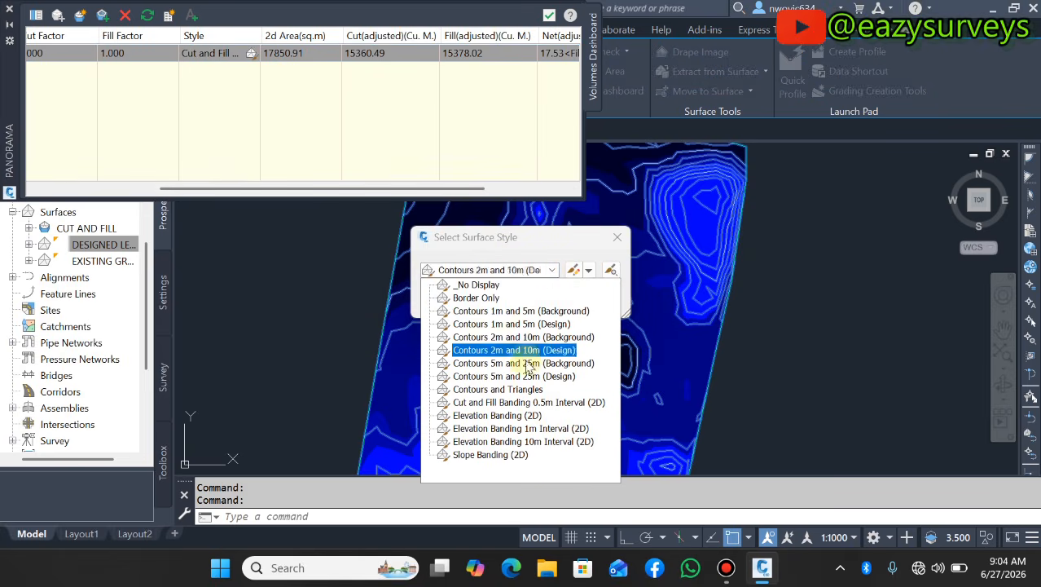
{"action": "left_click", "coordinate": [521, 418]}
{"action": "left_click", "coordinate": [452, 298]}
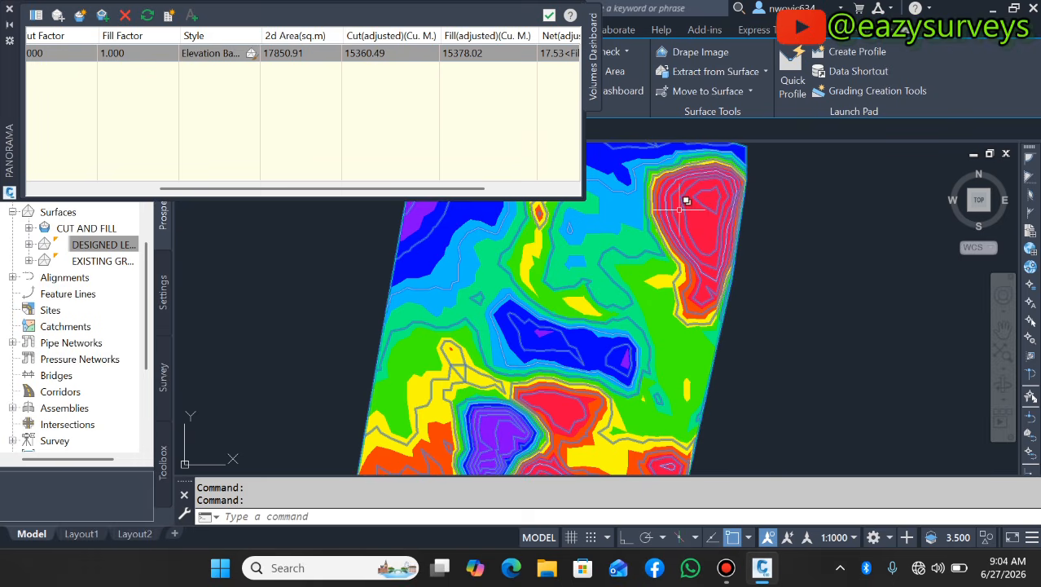
Step: Examine the elevation colour bands and contours across the CUT AND FILL surface, including the closed contour areas
{"action": "scroll", "coordinate": [716, 200], "scroll_direction": "down", "scroll_amount": 1}
{"action": "scroll", "coordinate": [702, 193], "scroll_direction": "up", "scroll_amount": 1}
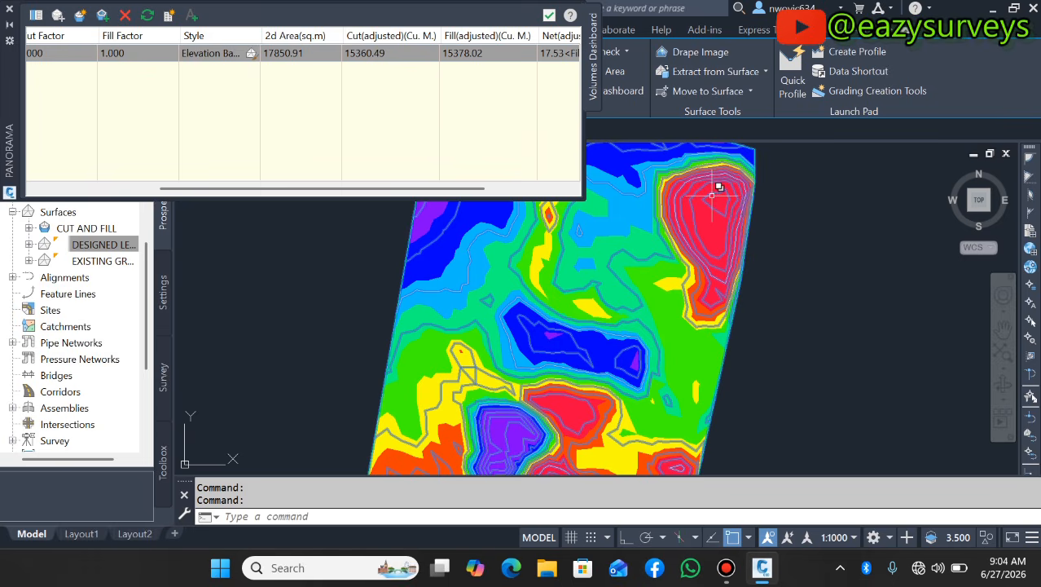
{"action": "scroll", "coordinate": [723, 184], "scroll_direction": "down", "scroll_amount": 1}
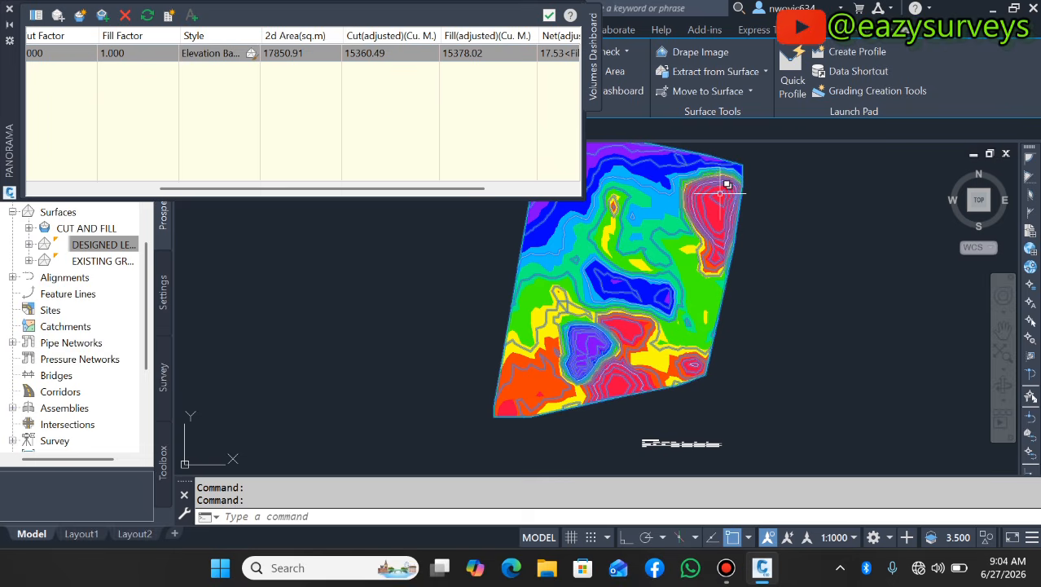
{"action": "scroll", "coordinate": [650, 334], "scroll_direction": "up", "scroll_amount": 1}
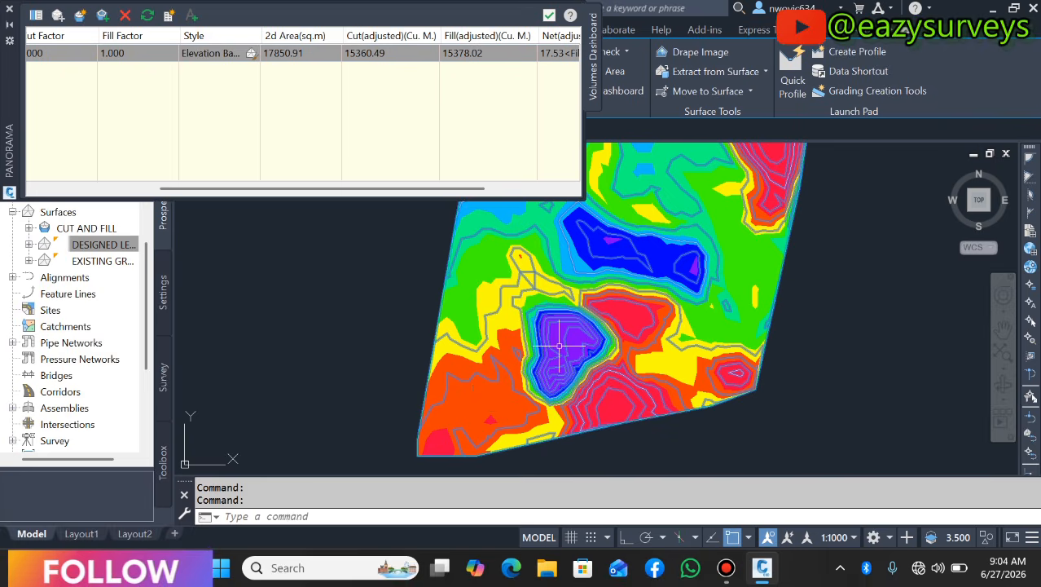
{"action": "scroll", "coordinate": [559, 346], "scroll_direction": "up", "scroll_amount": 3}
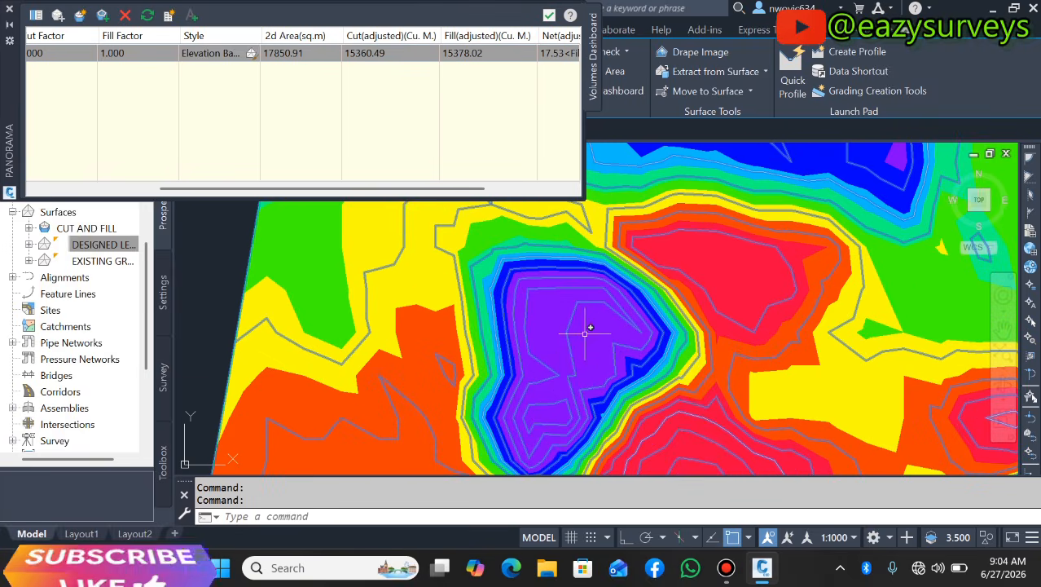
{"action": "scroll", "coordinate": [578, 338], "scroll_direction": "down", "scroll_amount": 2}
{"action": "scroll", "coordinate": [576, 334], "scroll_direction": "down", "scroll_amount": 1}
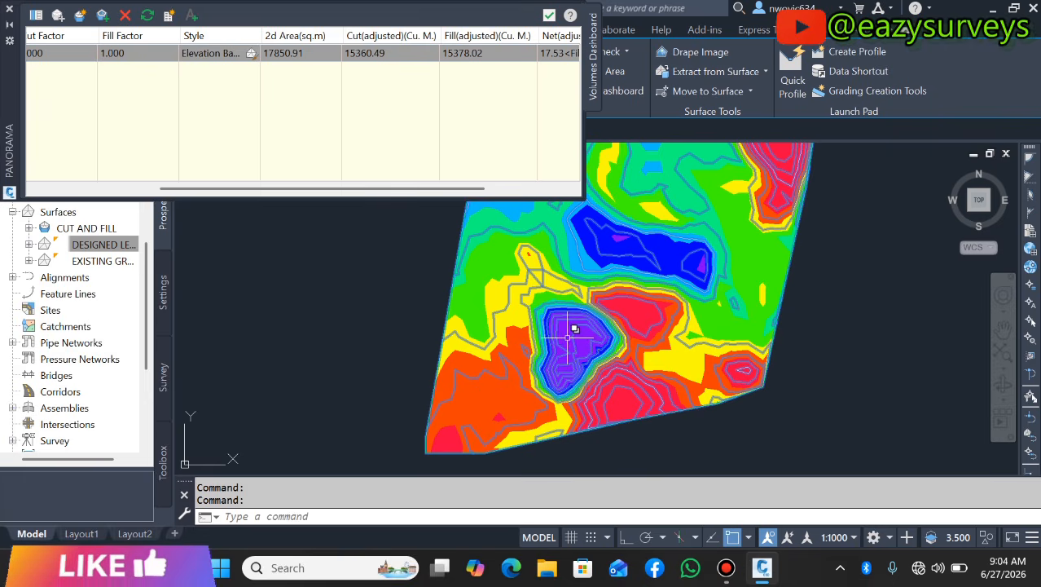
{"action": "scroll", "coordinate": [569, 346], "scroll_direction": "up", "scroll_amount": 1}
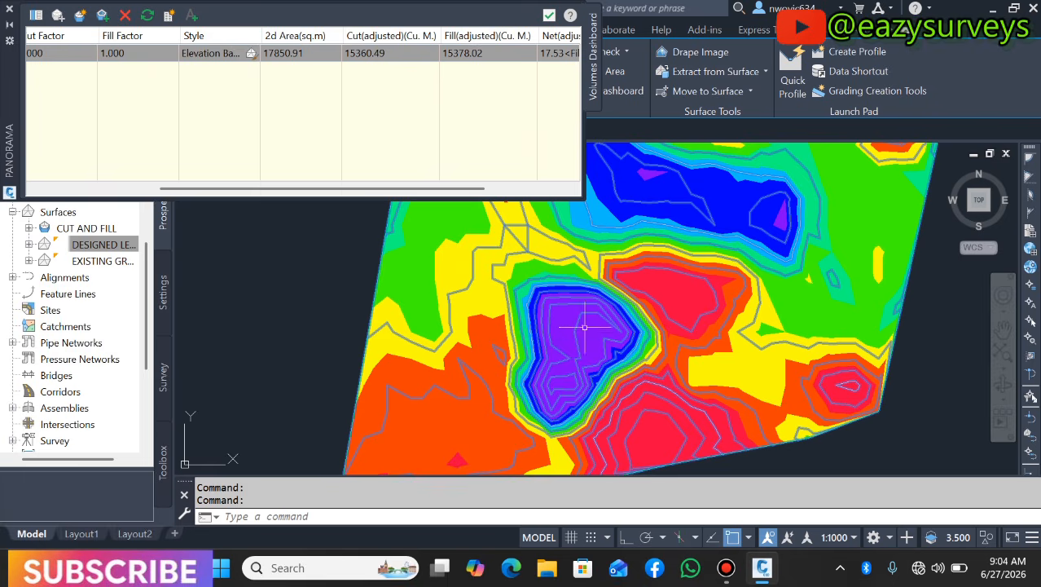
{"action": "scroll", "coordinate": [578, 333], "scroll_direction": "down", "scroll_amount": 2}
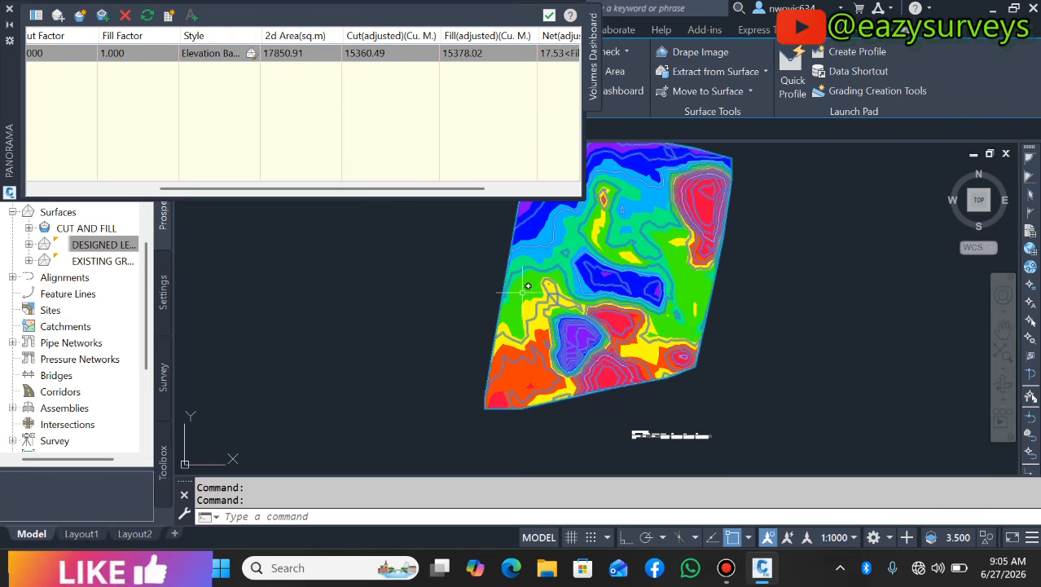
{"action": "scroll", "coordinate": [679, 275], "scroll_direction": "down", "scroll_amount": 3}
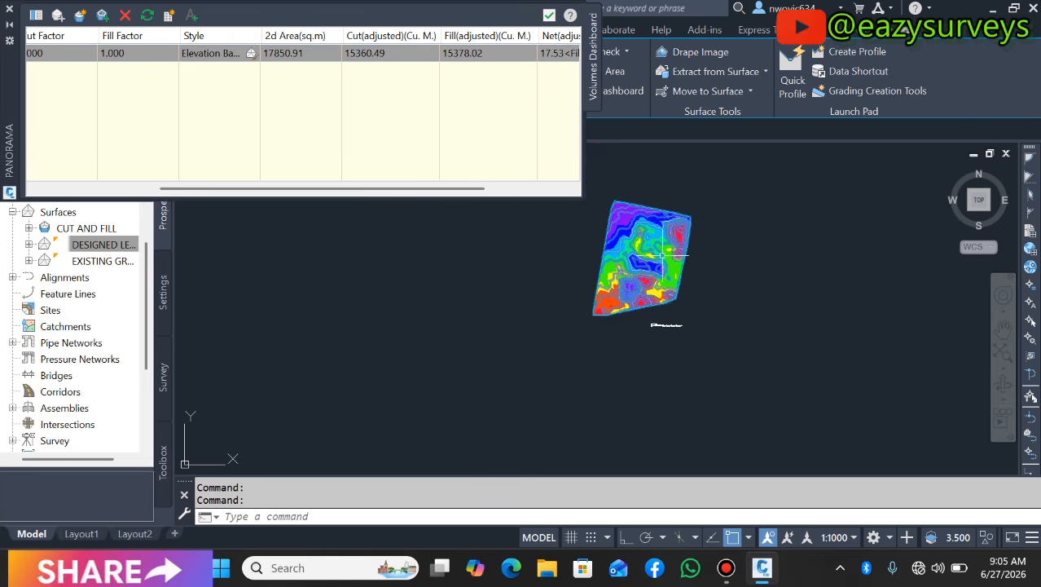
{"action": "scroll", "coordinate": [636, 202], "scroll_direction": "up", "scroll_amount": 2}
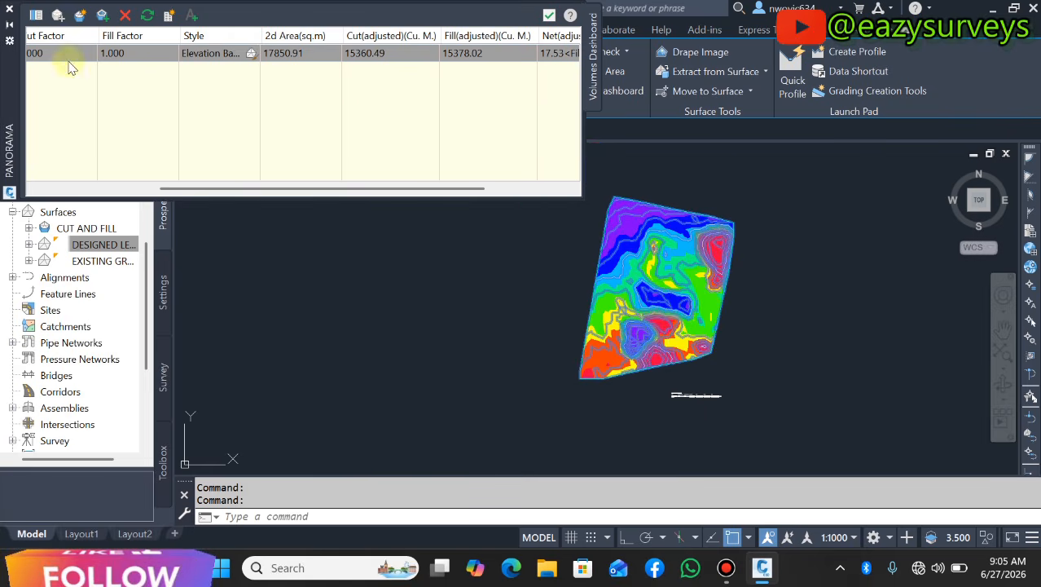
Step: Close the Volumes Dashboard to view the whole banded surface in the drawing
{"action": "left_click", "coordinate": [9, 14]}
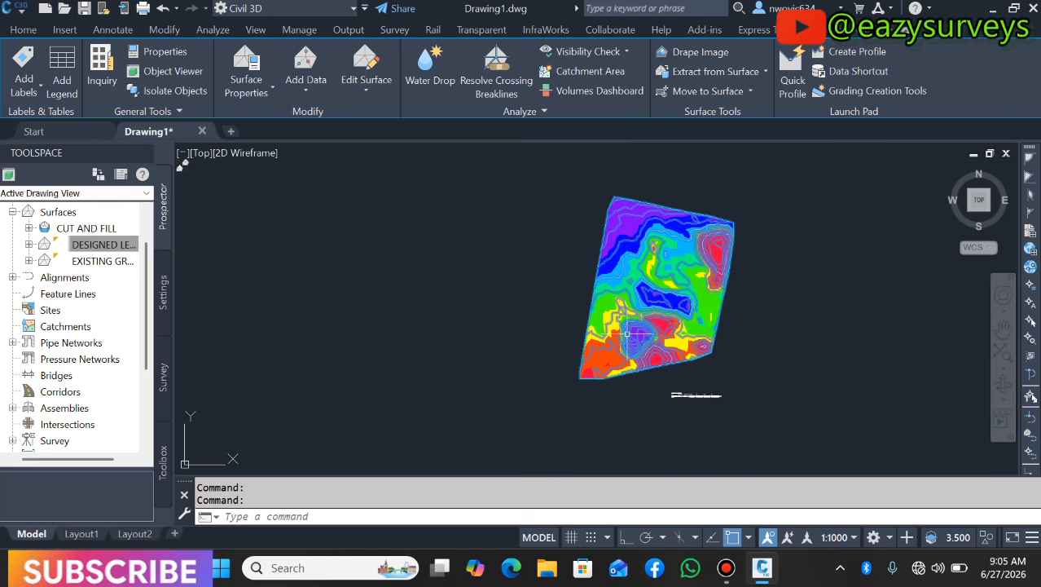
{"action": "scroll", "coordinate": [719, 309], "scroll_direction": "up", "scroll_amount": 2}
{"action": "scroll", "coordinate": [533, 291], "scroll_direction": "down", "scroll_amount": 2}
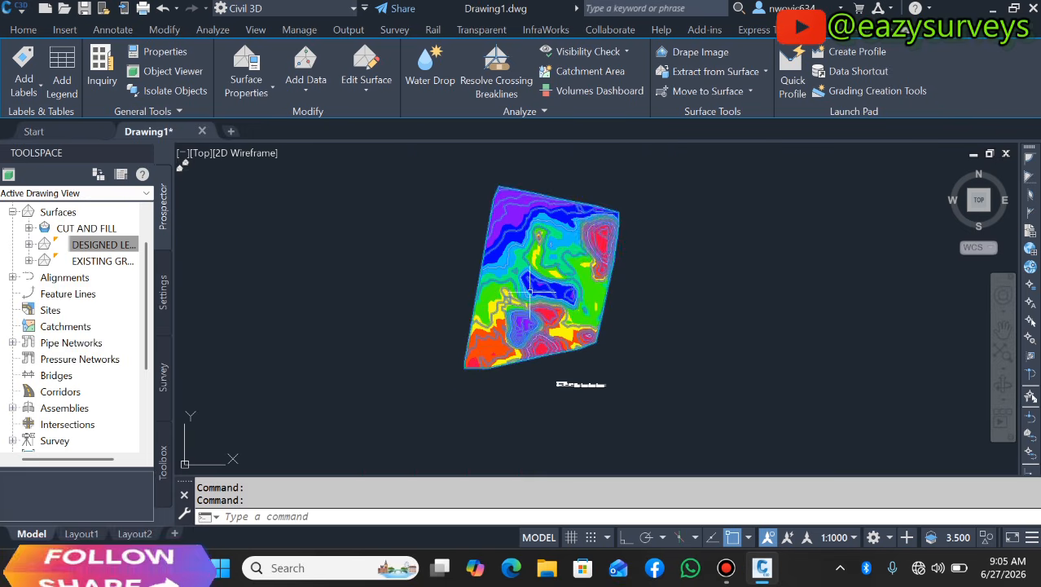
{"action": "scroll", "coordinate": [573, 264], "scroll_direction": "up", "scroll_amount": 2}
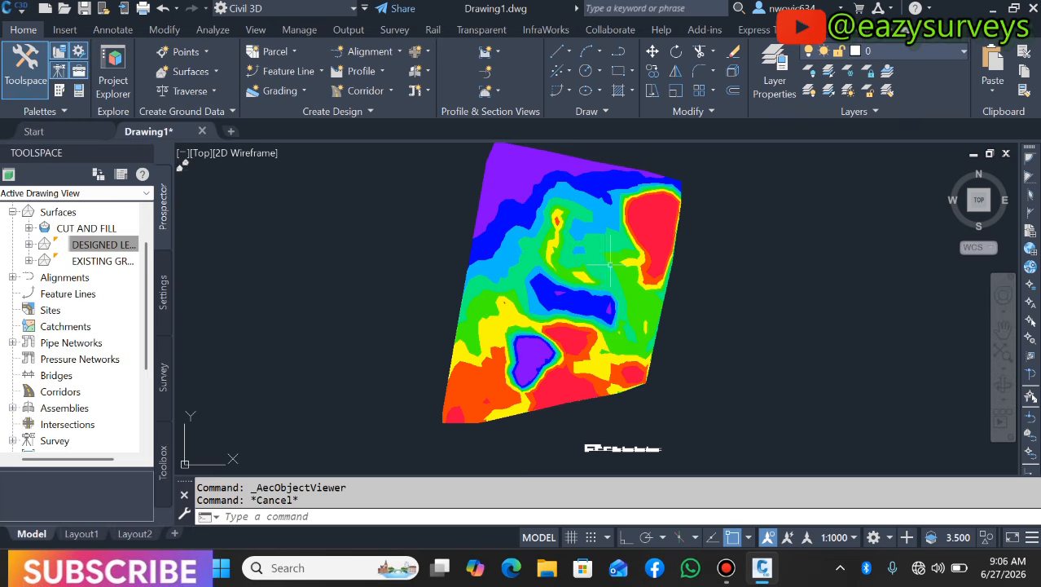
Step: Switch to Excel and look at the point coordinates and elevations in the EXISTING LEVEL file
{"action": "left_click", "coordinate": [994, 10]}
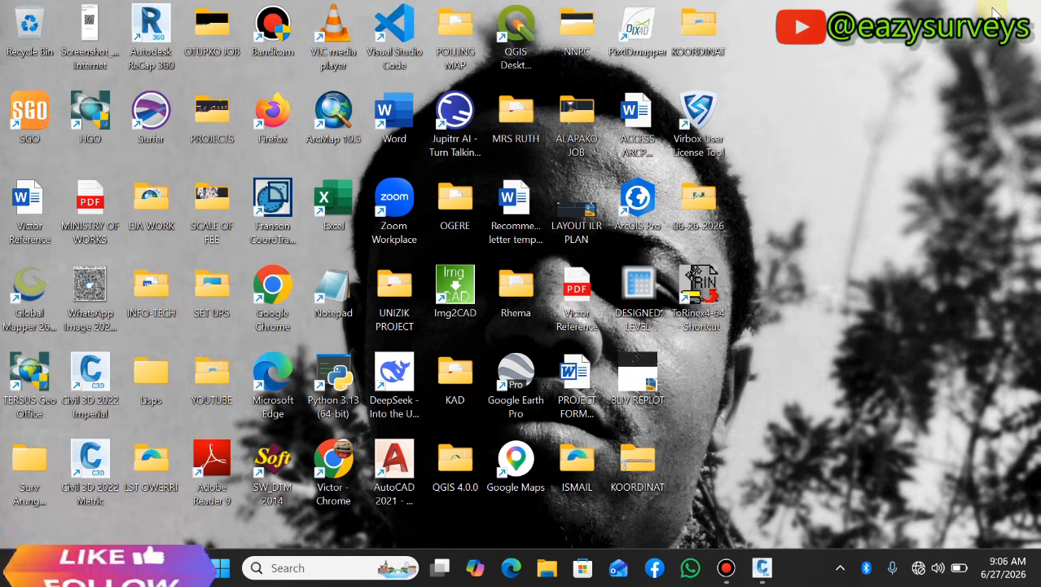
{"action": "double_click", "coordinate": [341, 206]}
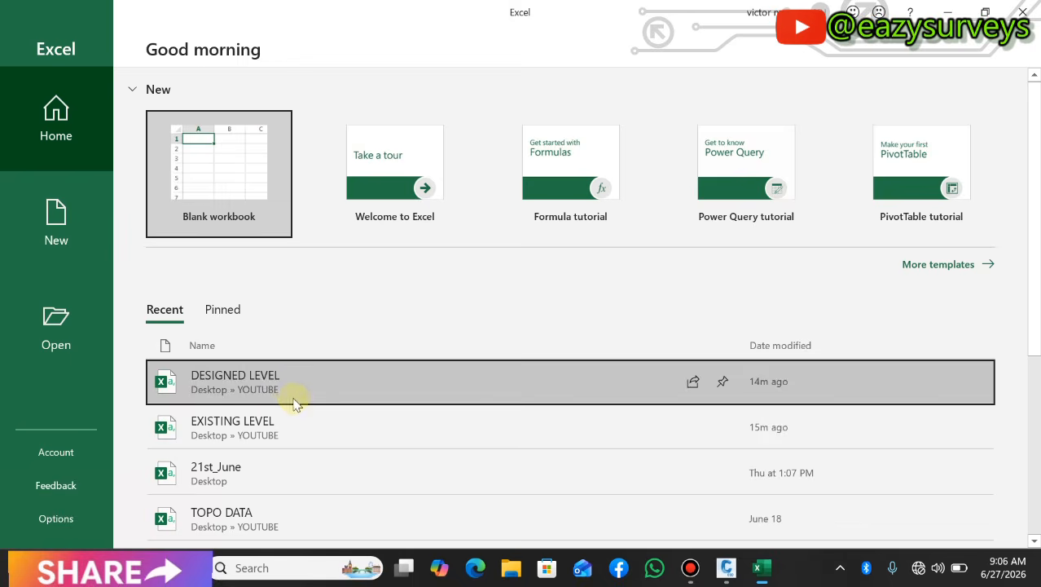
{"action": "left_click", "coordinate": [243, 427]}
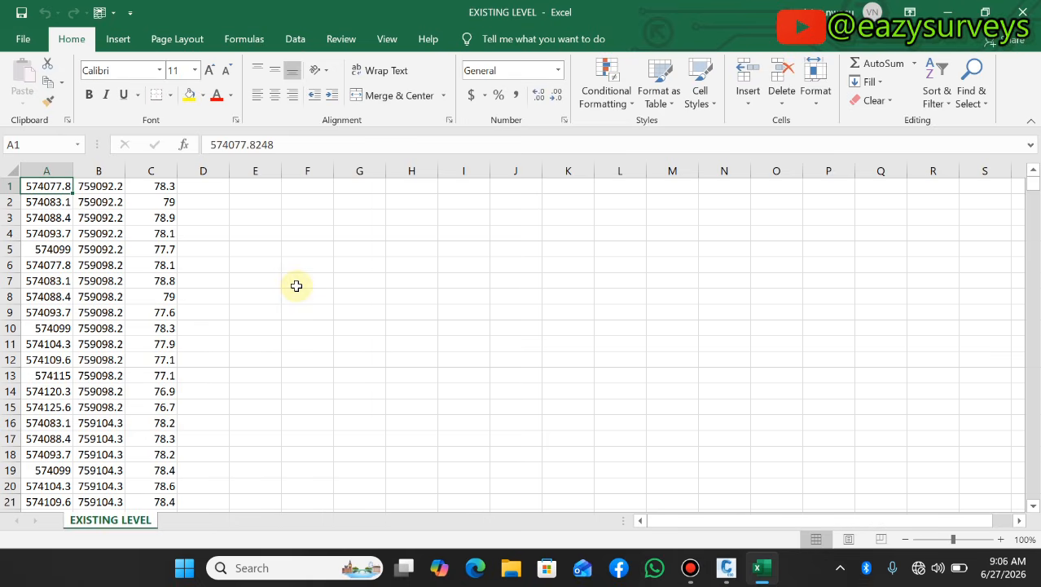
{"action": "left_click", "coordinate": [946, 13]}
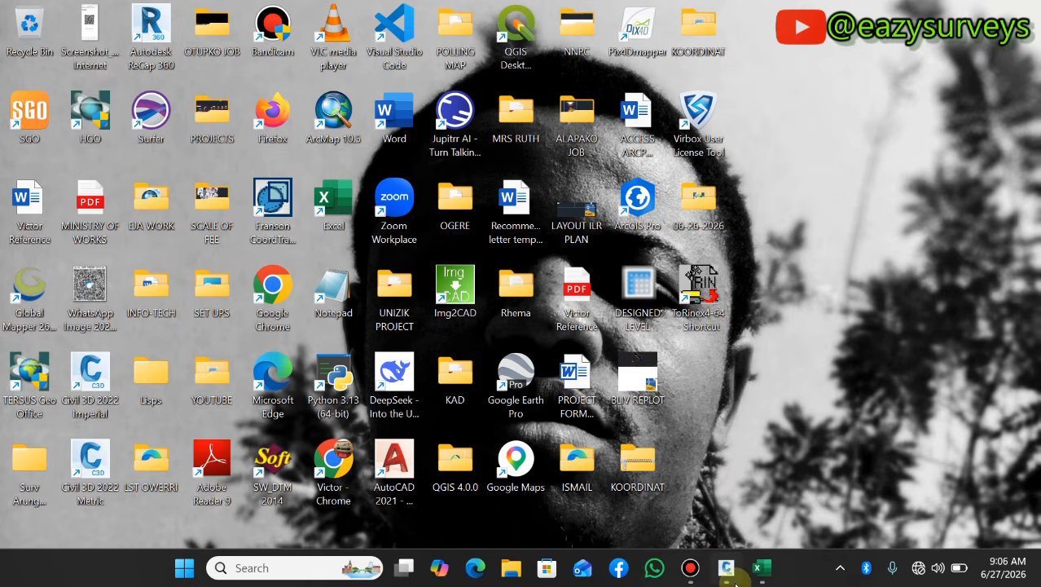
Step: Return to Civil 3D and review the Cut/Fill Summary table's cut, fill and net volumes alongside the banded surface
{"action": "left_click", "coordinate": [726, 568]}
{"action": "scroll", "coordinate": [605, 280], "scroll_direction": "down", "scroll_amount": 3}
{"action": "scroll", "coordinate": [611, 284], "scroll_direction": "up", "scroll_amount": 3}
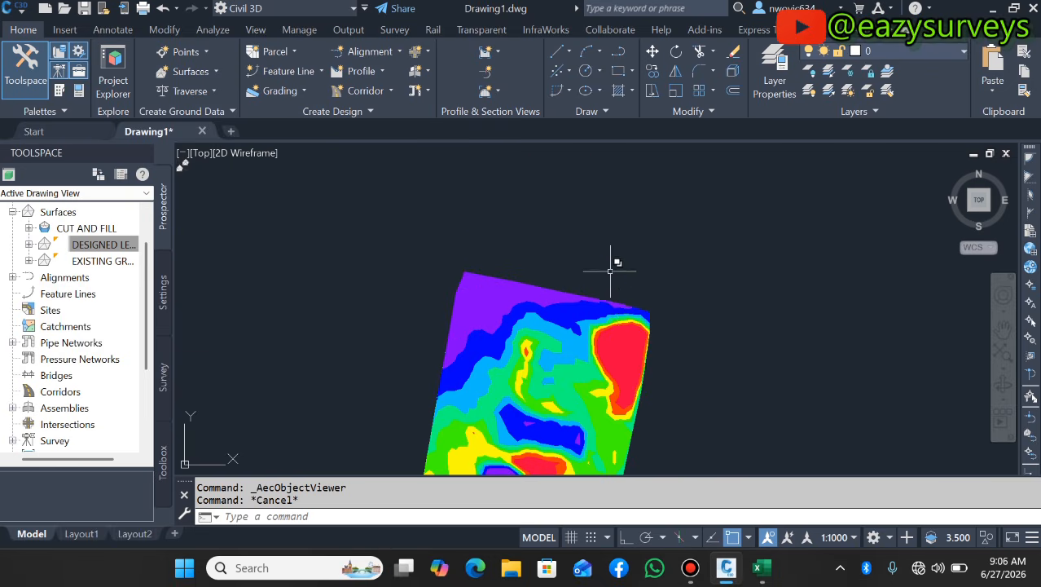
{"action": "scroll", "coordinate": [603, 337], "scroll_direction": "down", "scroll_amount": 3}
{"action": "scroll", "coordinate": [603, 337], "scroll_direction": "up", "scroll_amount": 2}
{"action": "scroll", "coordinate": [613, 418], "scroll_direction": "up", "scroll_amount": 5}
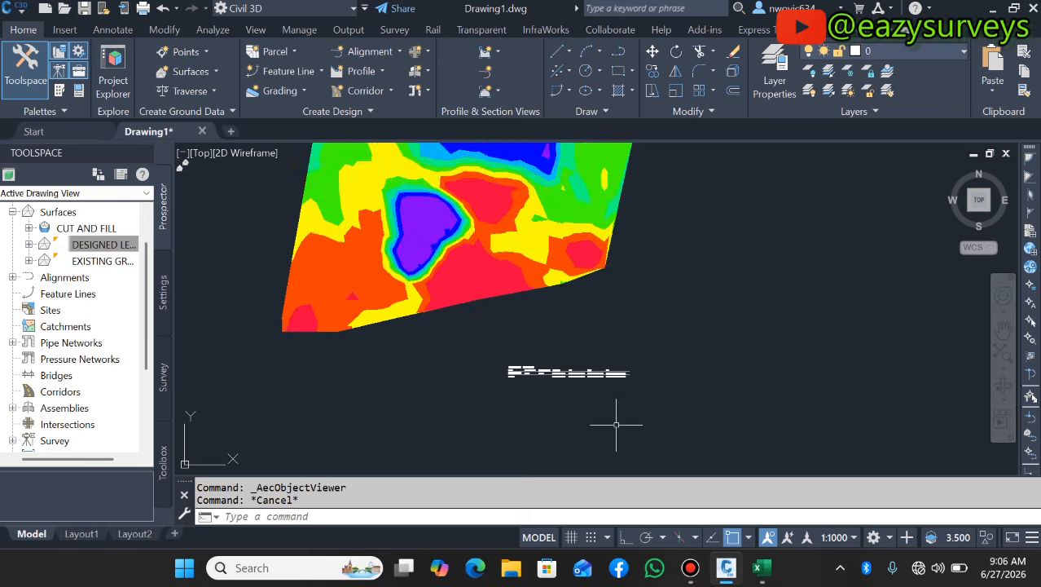
{"action": "scroll", "coordinate": [258, 314], "scroll_direction": "up", "scroll_amount": 2}
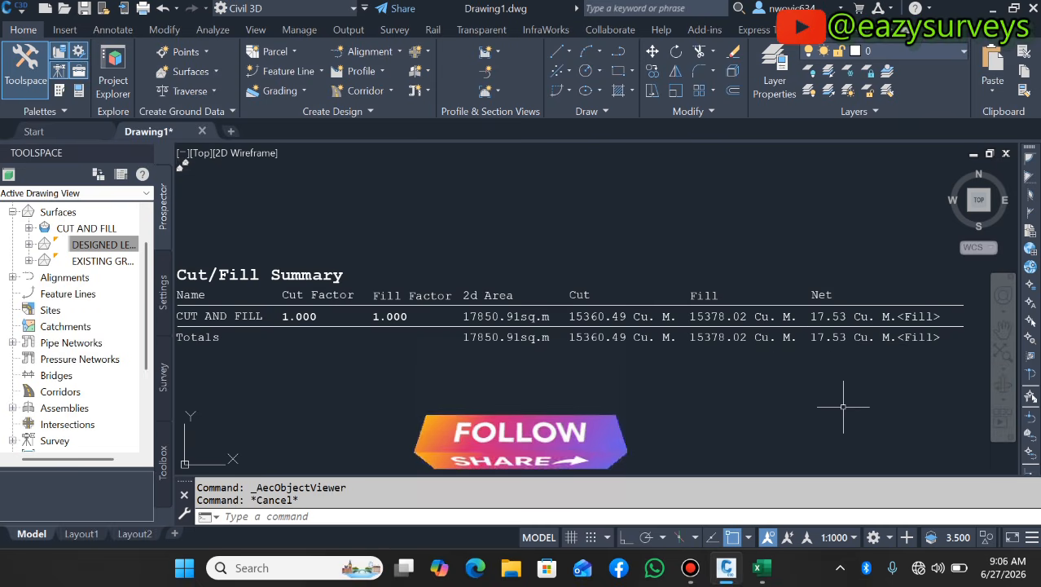
{"action": "left_click", "coordinate": [778, 341]}
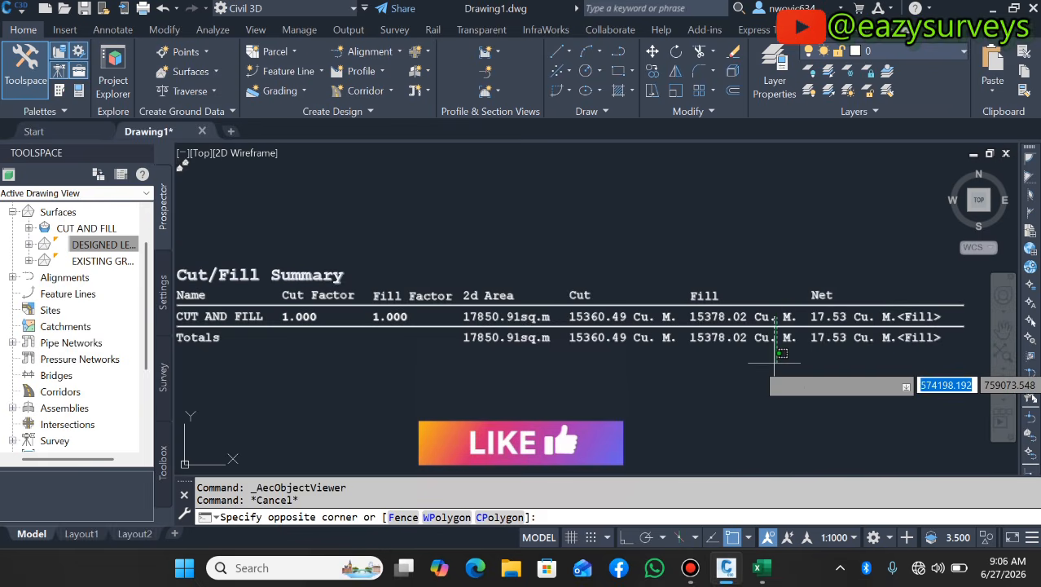
{"action": "key", "text": "Escape"}
{"action": "scroll", "coordinate": [743, 362], "scroll_direction": "down", "scroll_amount": 2}
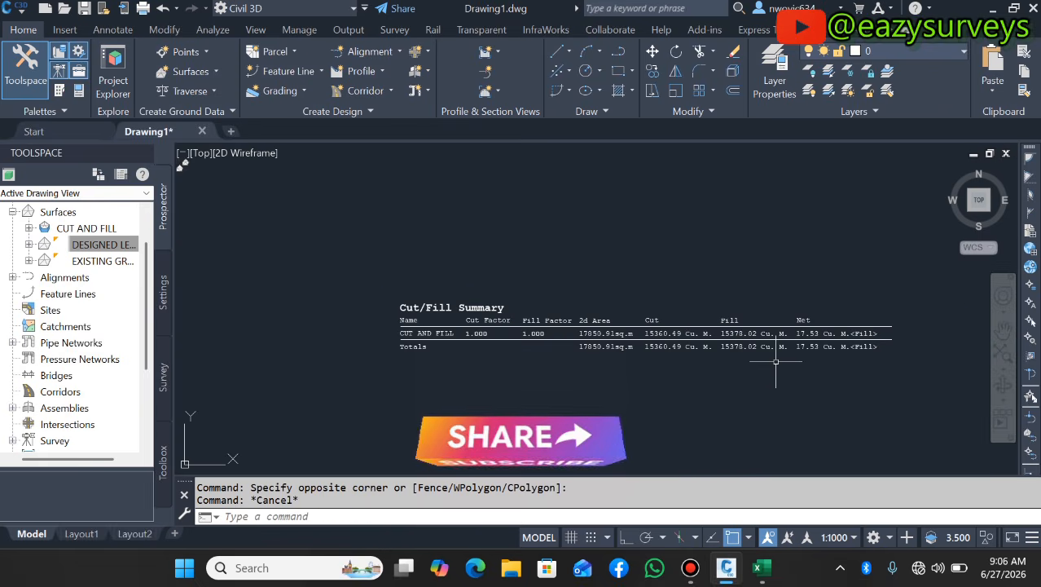
{"action": "scroll", "coordinate": [698, 358], "scroll_direction": "down", "scroll_amount": 6}
{"action": "scroll", "coordinate": [696, 362], "scroll_direction": "down", "scroll_amount": 5}
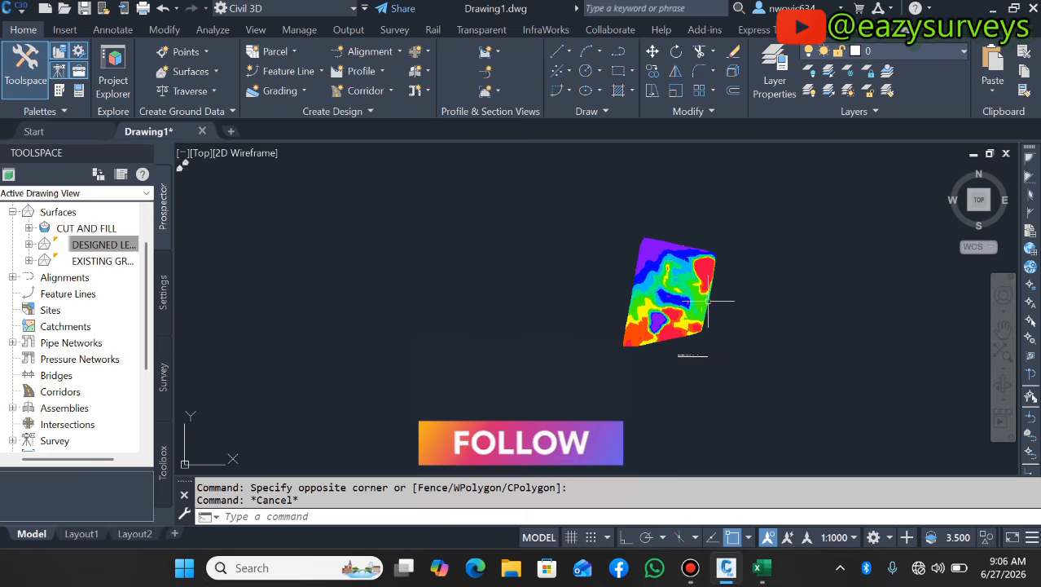